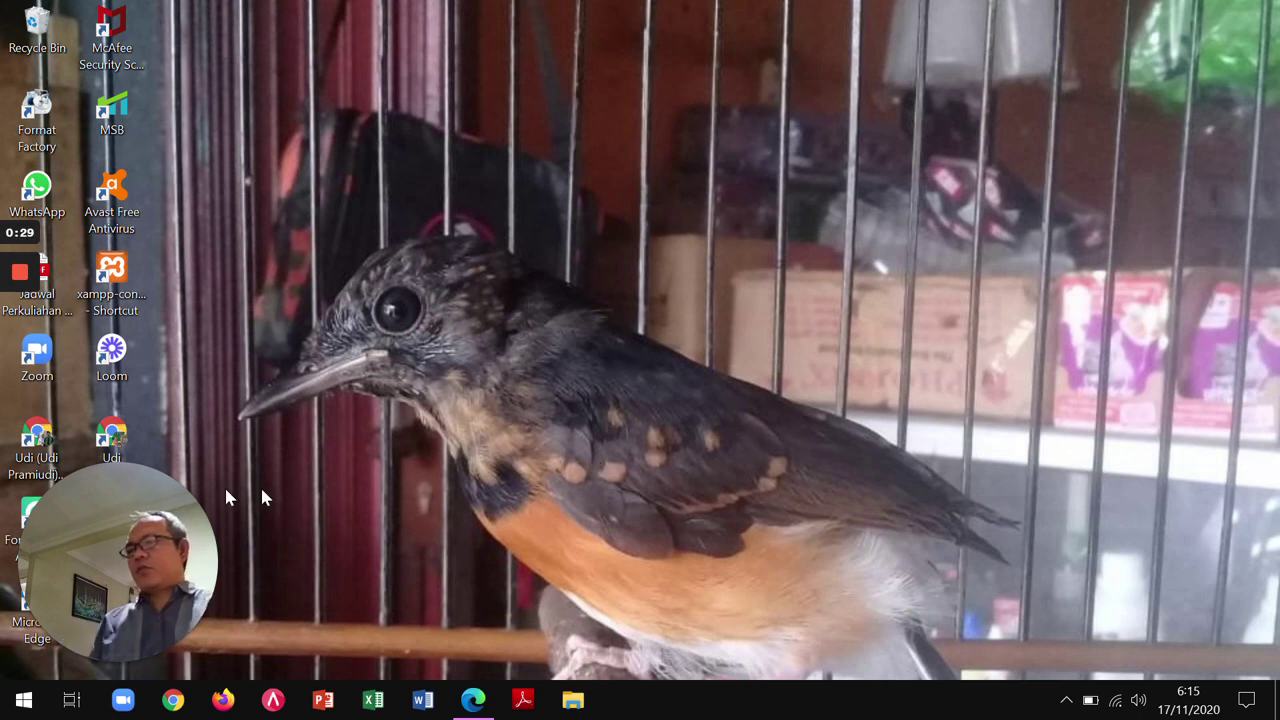
Launch ACCURATE 5 from the taskbar and choose Open Existing Company.
drag(145, 498, 1181, 485)
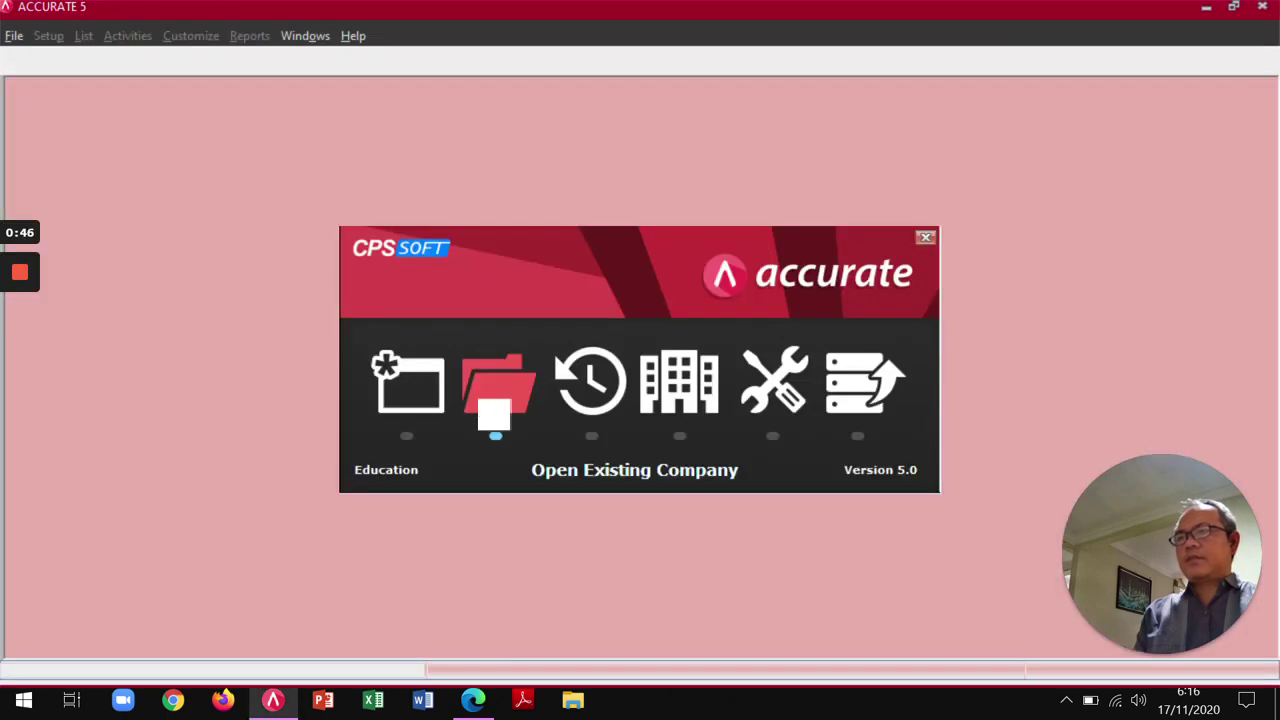
click(496, 395)
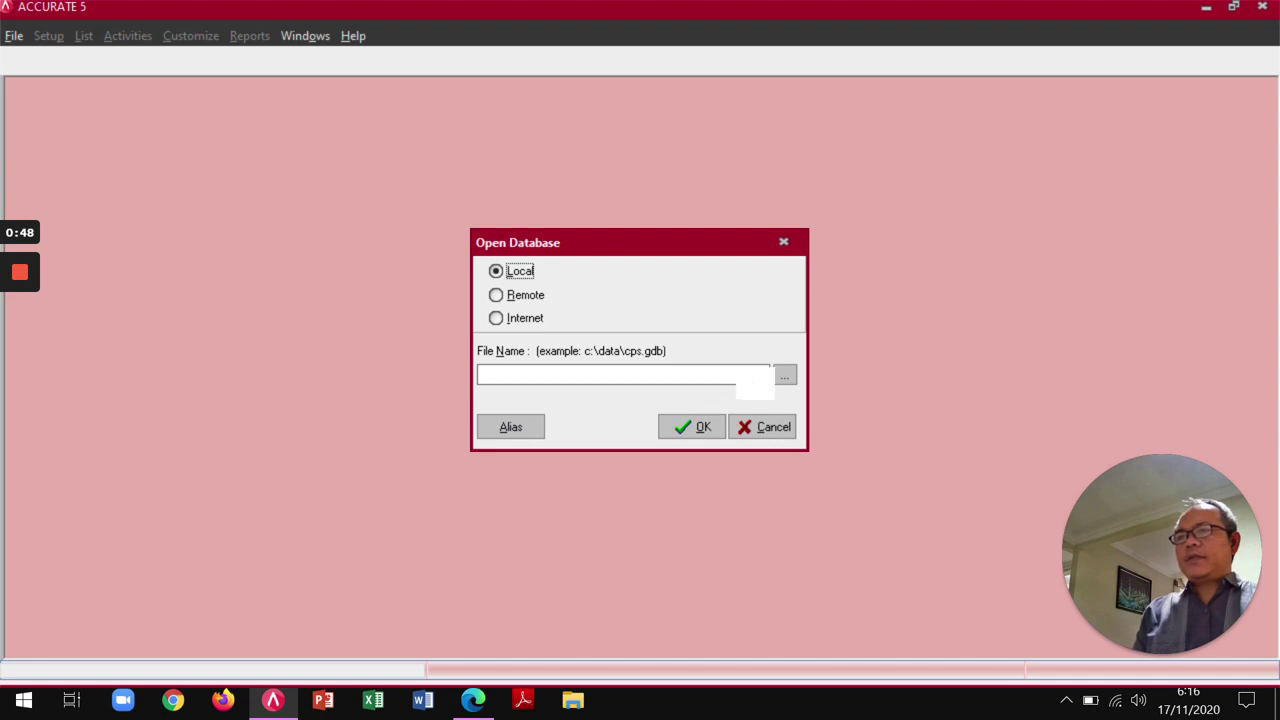
Browse for the database file on the DATA (D:) drive into DATA\KULIAH\GCR.
click(785, 376)
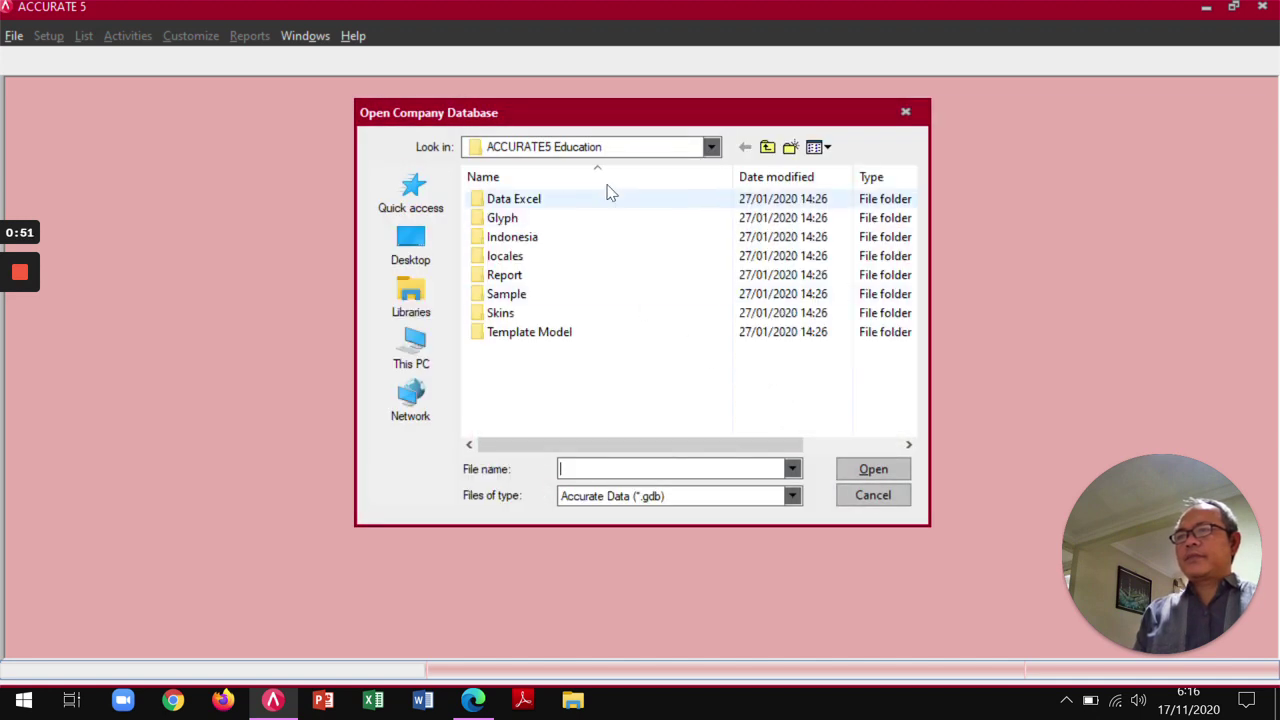
click(600, 150)
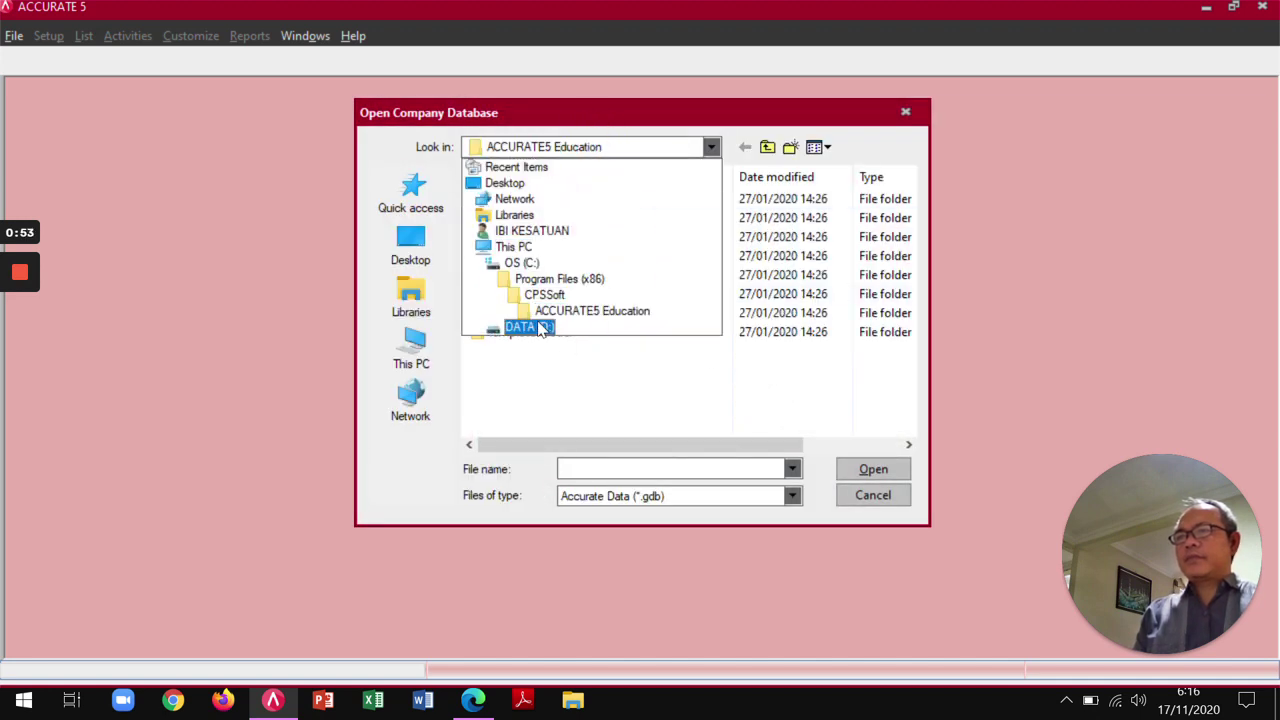
click(540, 330)
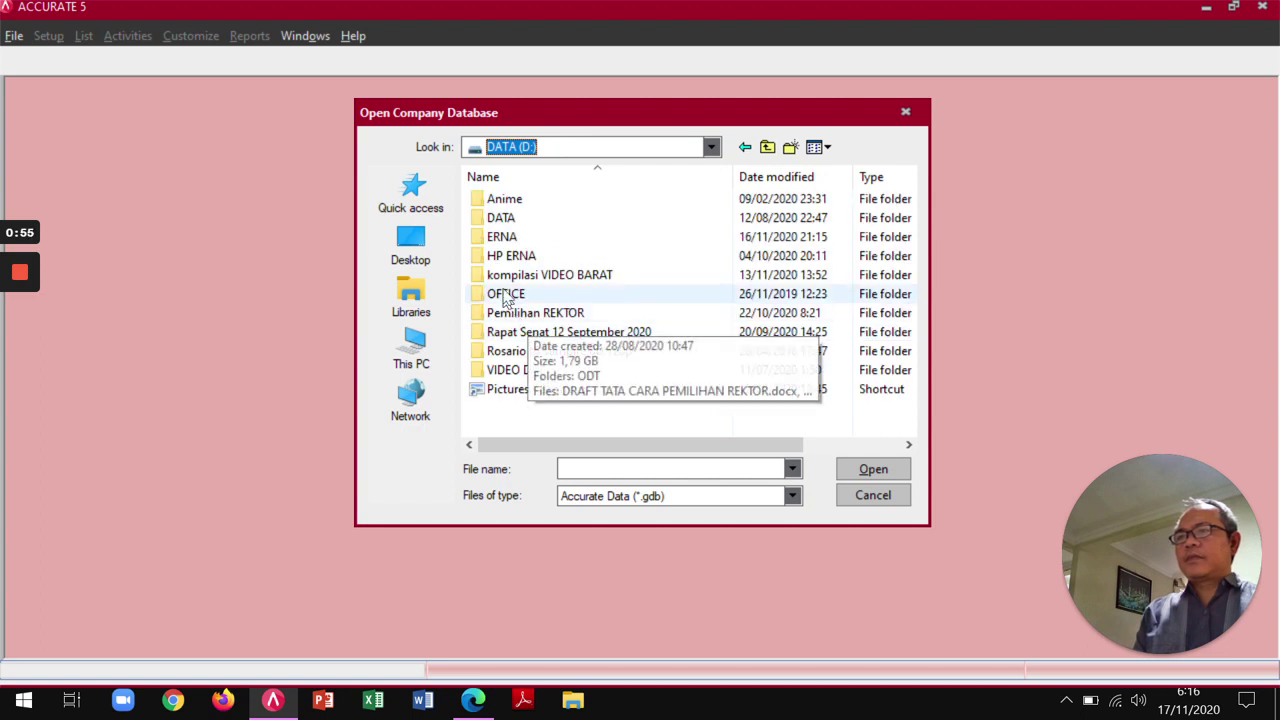
double_click(482, 217)
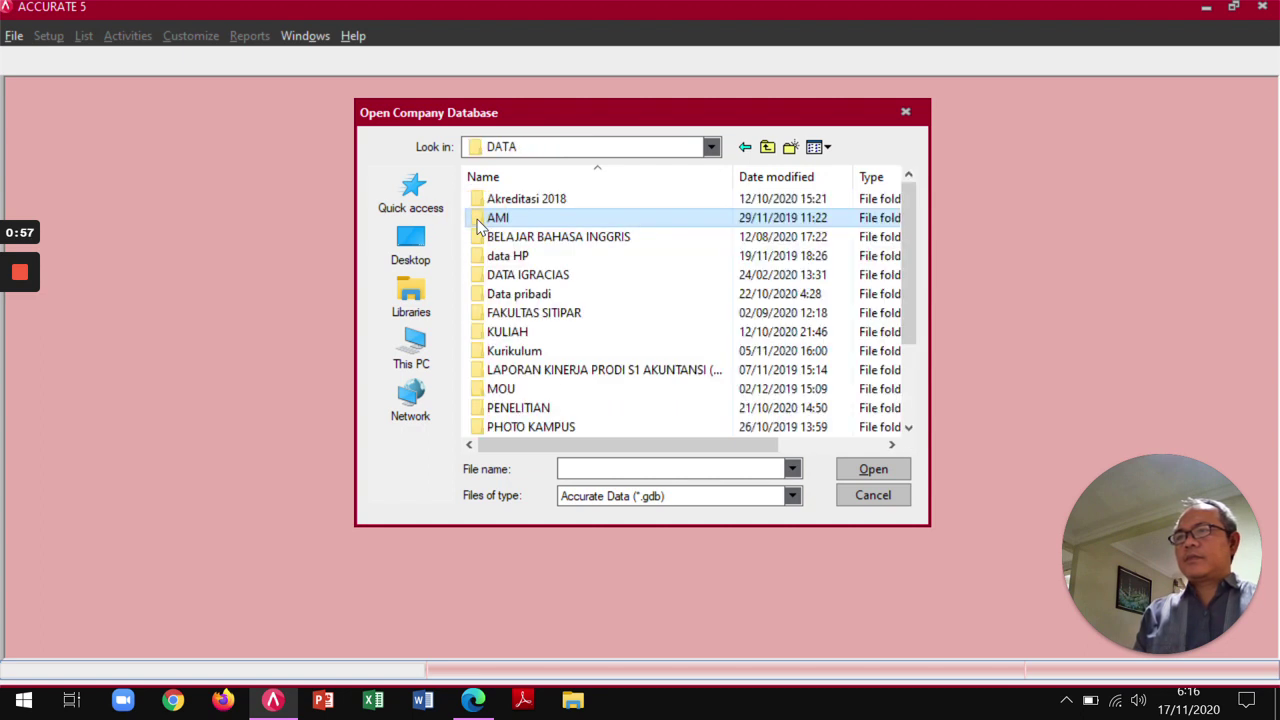
click(481, 340)
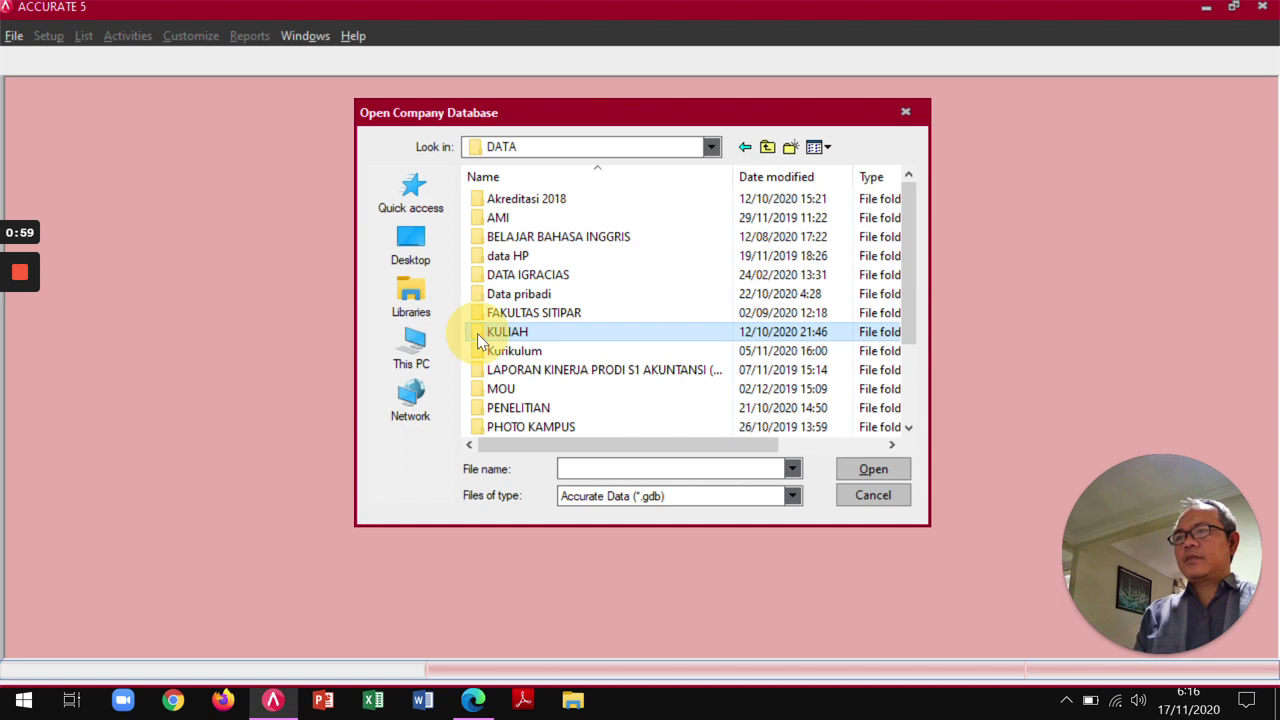
double_click(478, 340)
click(486, 228)
double_click(484, 222)
Continue through GANJIL 2020-2021\KOMPUTER AKUNTANSI\3 AKT-A2-PAGI and open PT. ALAM ASRI A2.GDB.
double_click(476, 254)
double_click(485, 217)
click(488, 216)
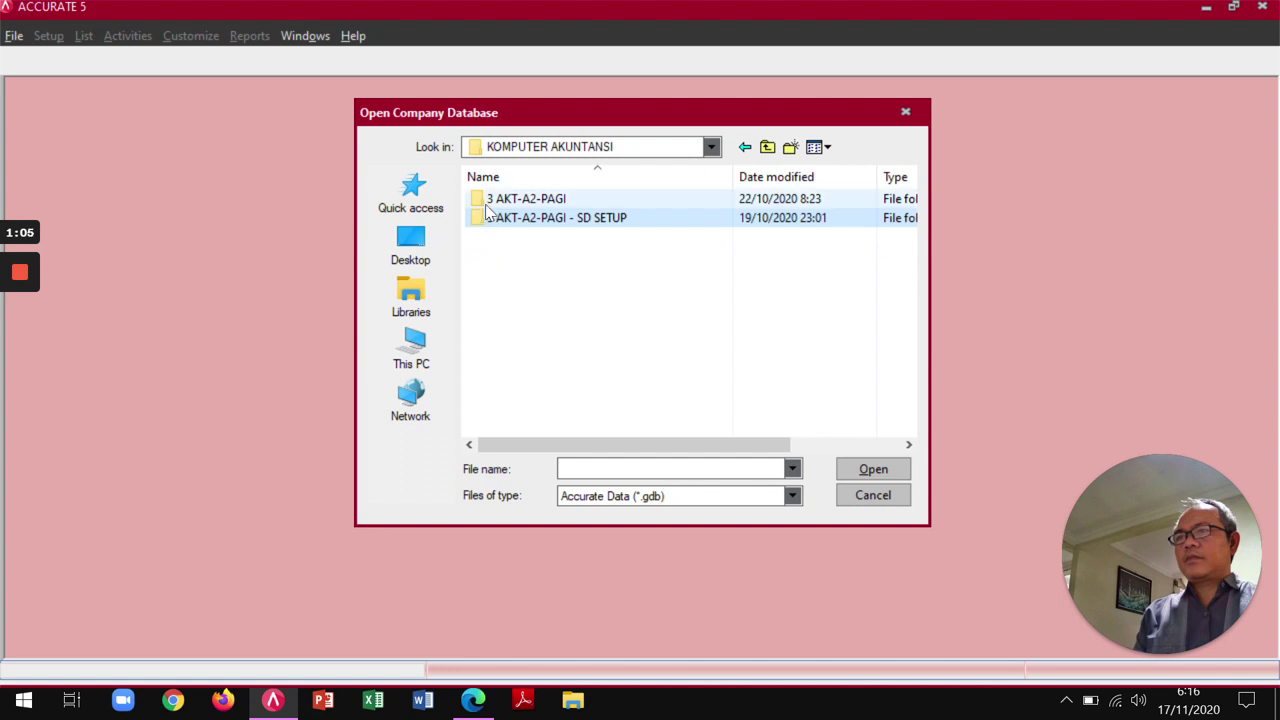
double_click(489, 202)
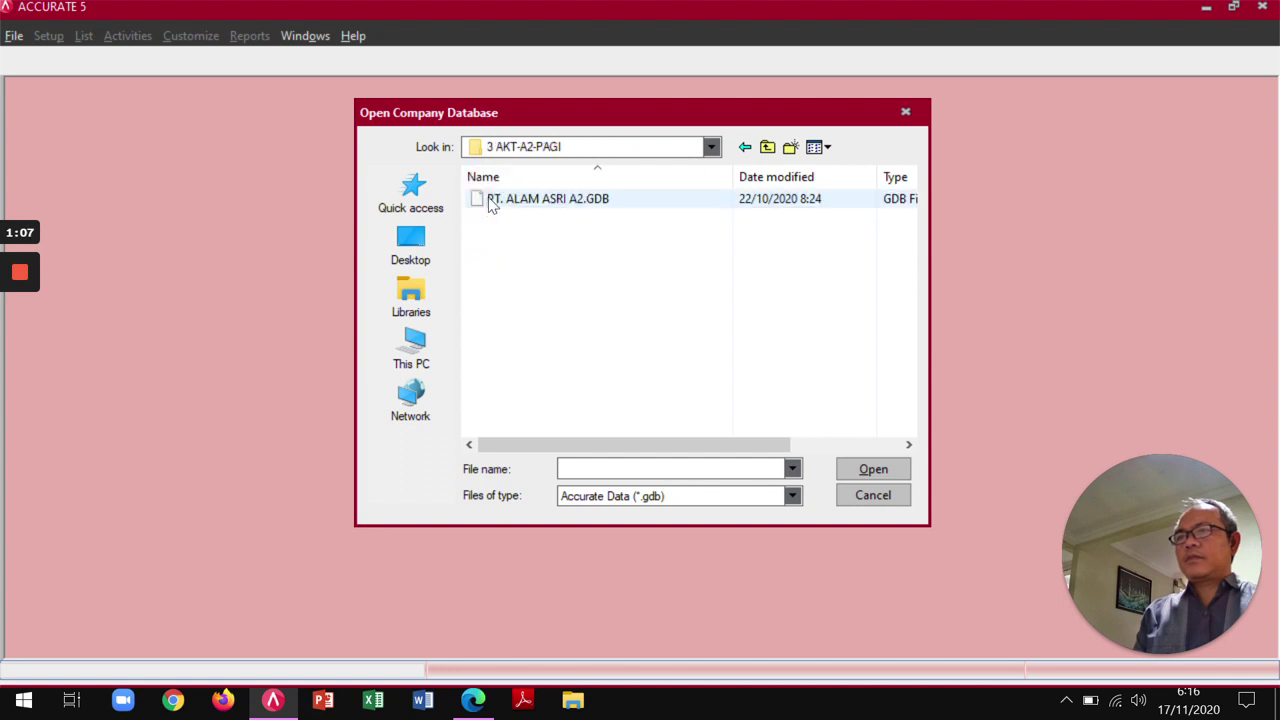
double_click(491, 201)
click(694, 428)
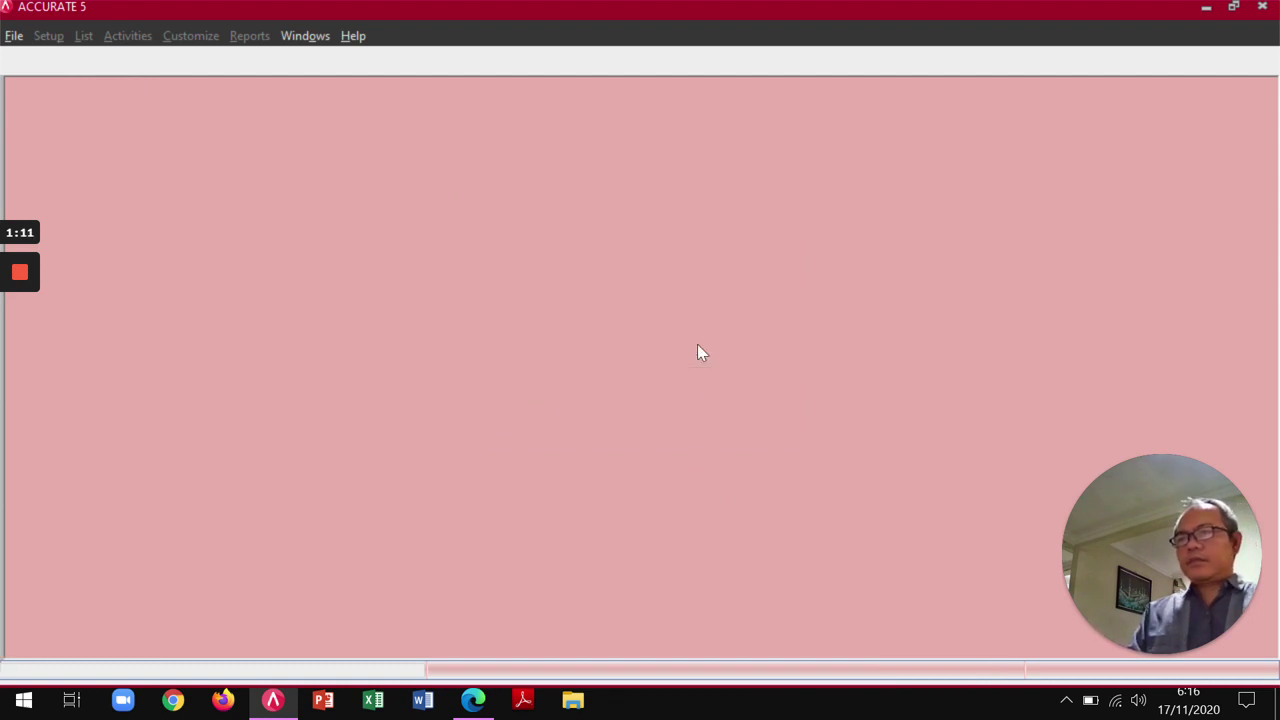
Log in with the default User ID and password, then show the Purchase cycle diagram.
drag(676, 336, 520, 351)
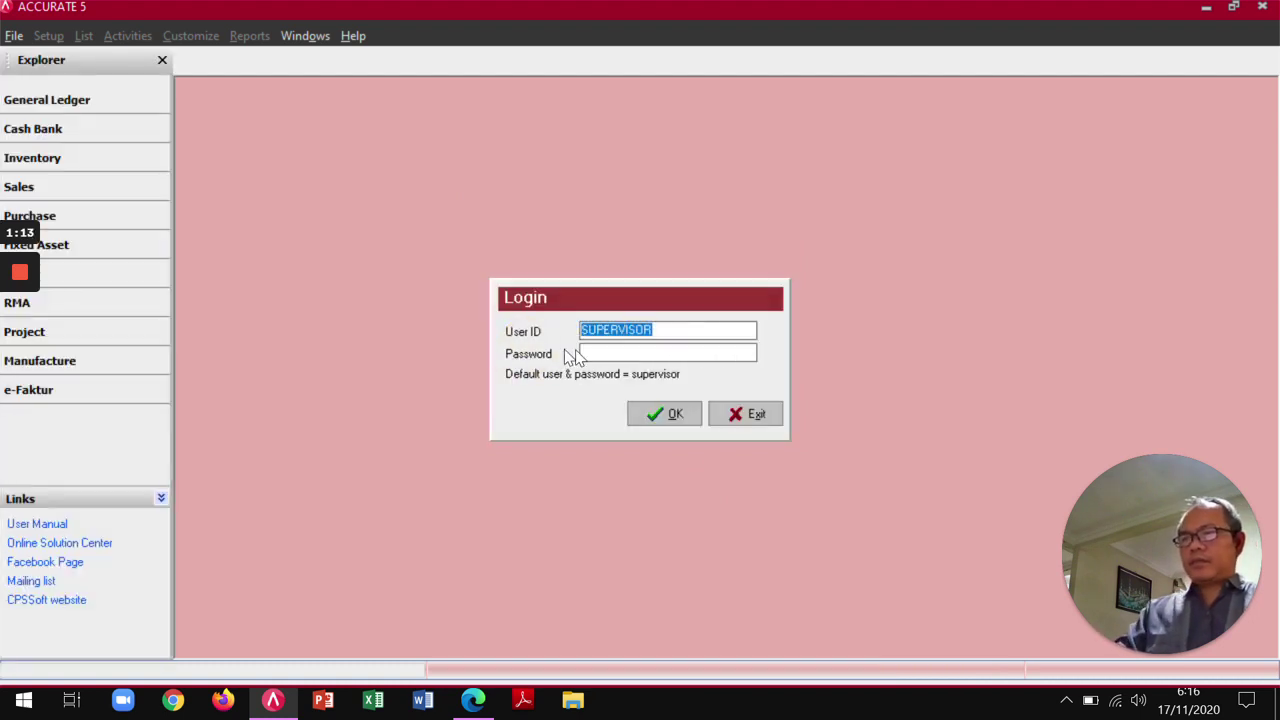
click(586, 352)
text(supervisor)
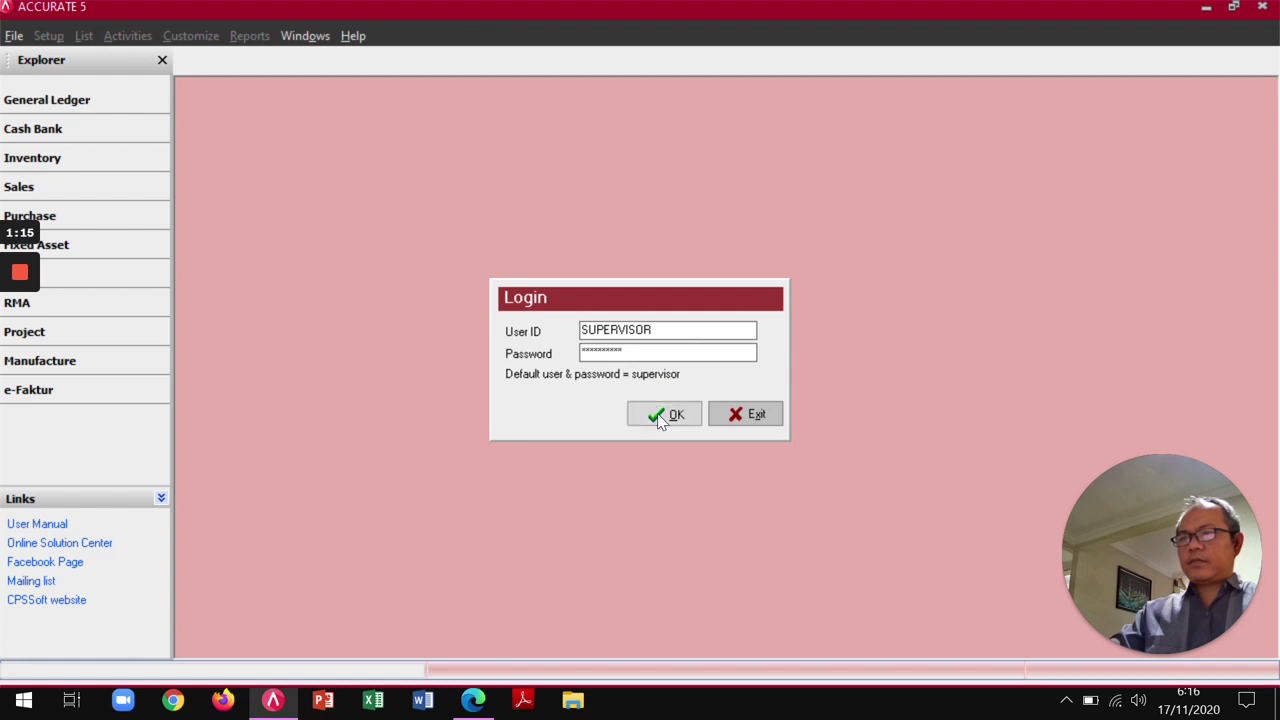
click(662, 415)
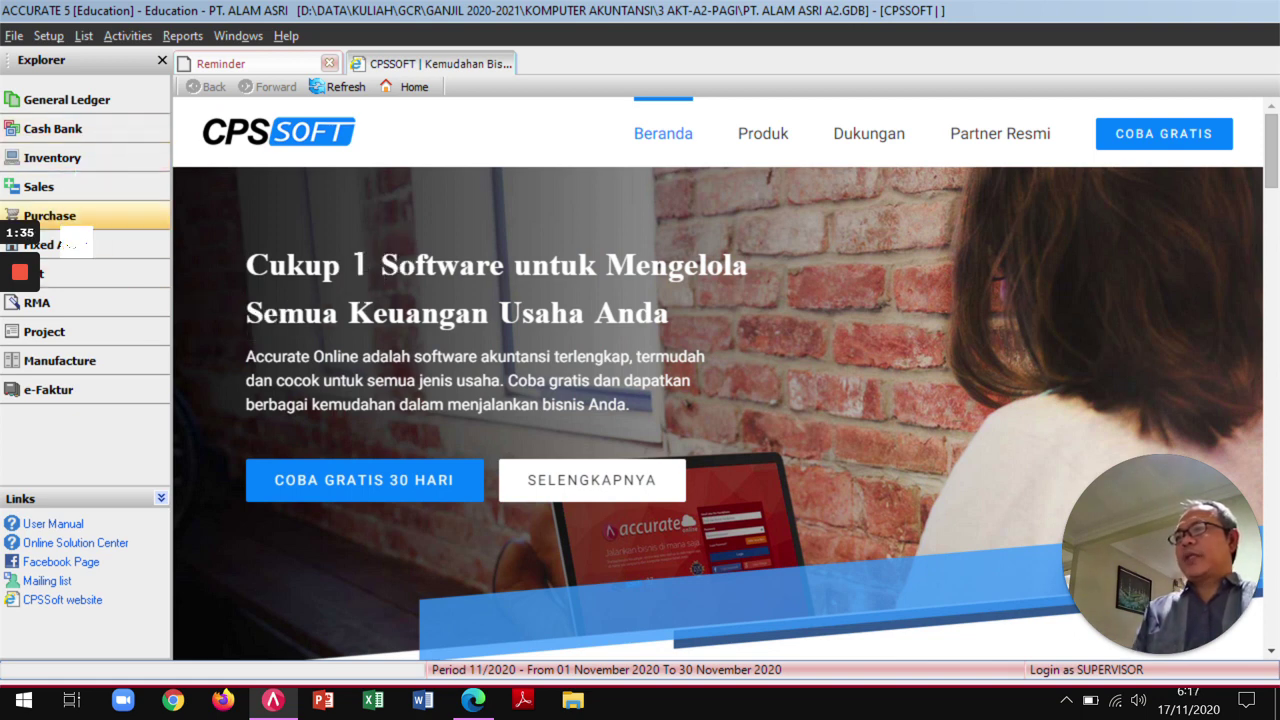
click(50, 215)
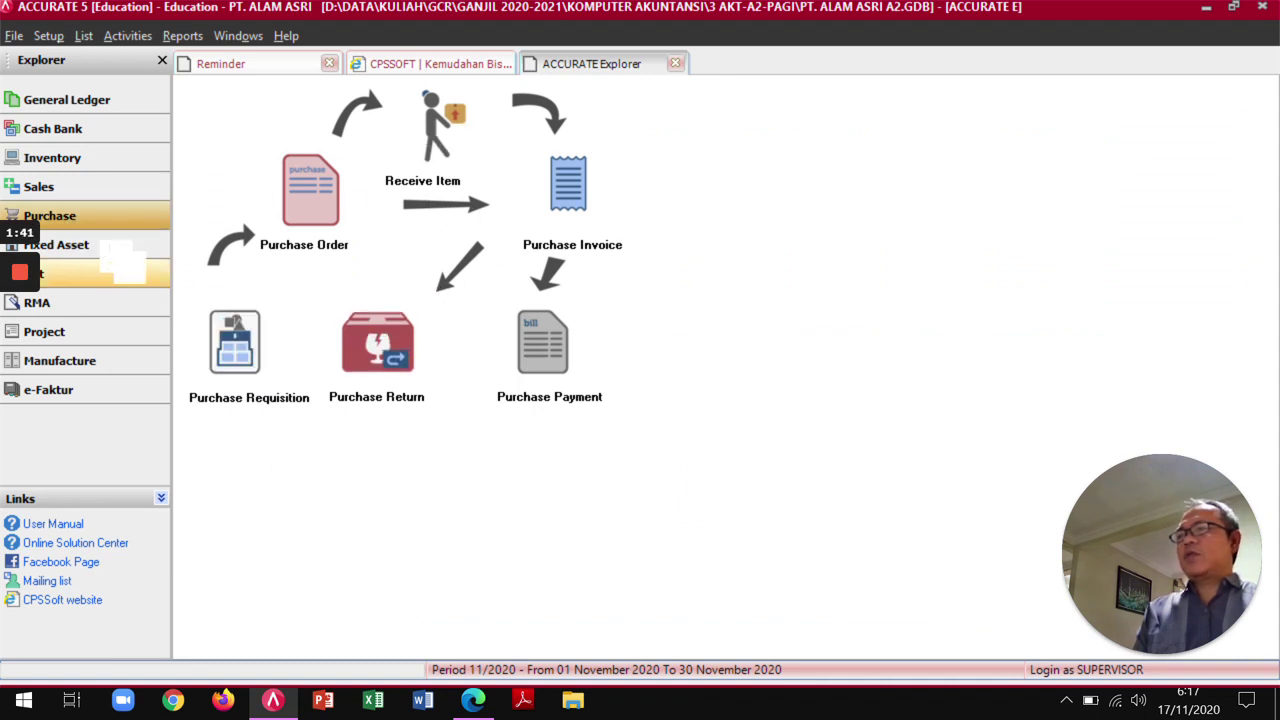
Toggle between the Sales and Purchase cycle diagrams several times, ending on Purchase.
click(55, 189)
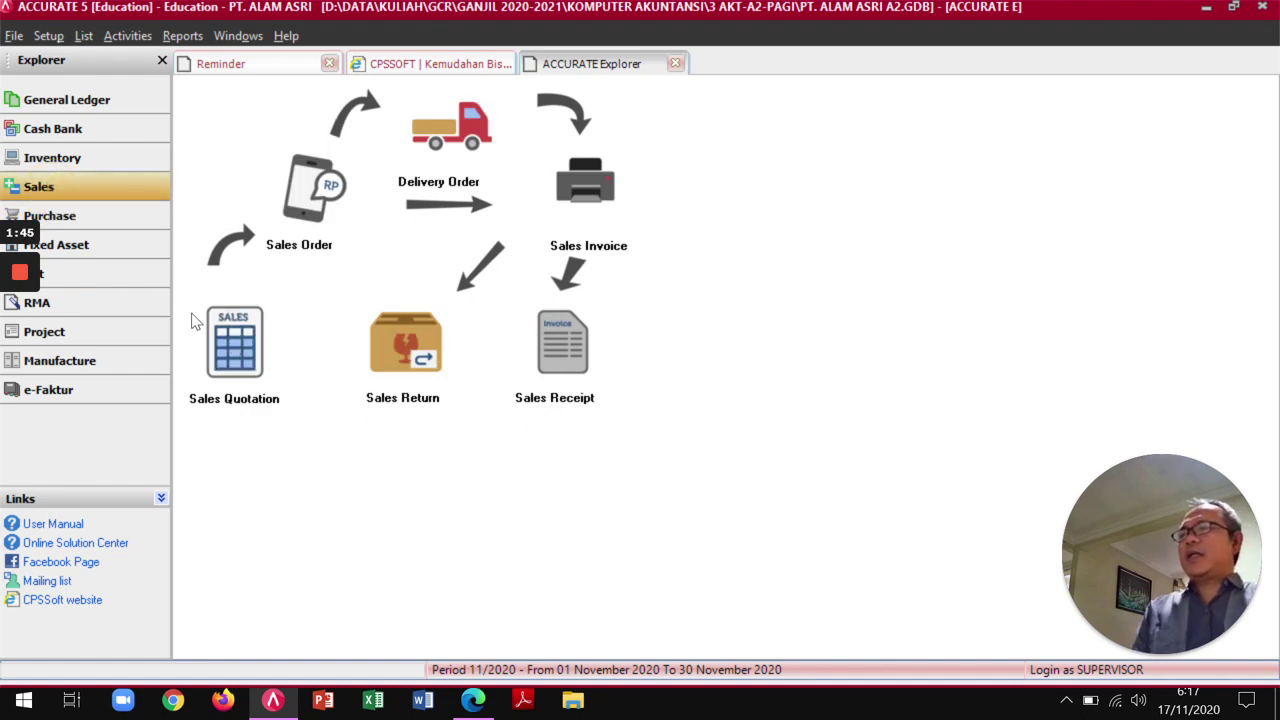
click(50, 216)
click(88, 187)
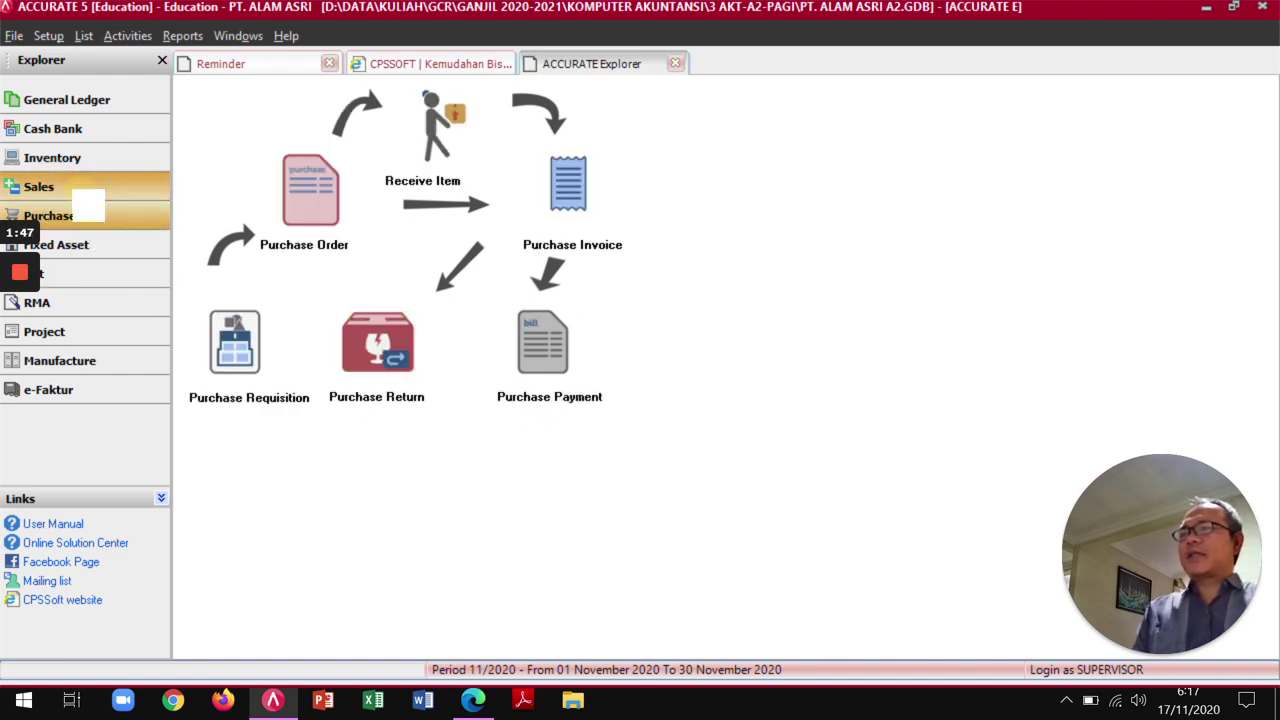
click(88, 215)
click(88, 187)
click(88, 215)
click(86, 188)
click(88, 215)
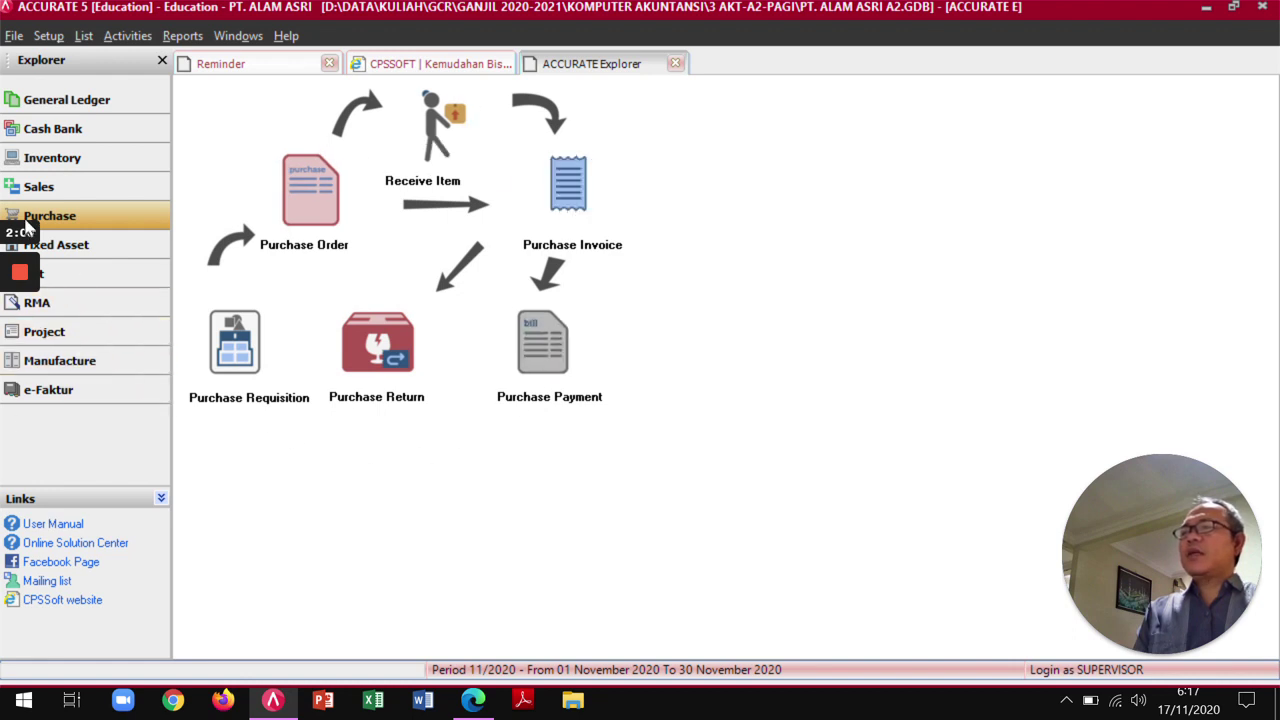
Display the Sales flow diagram from Sales Quotation through Sales Receipt and Sales Return.
click(45, 187)
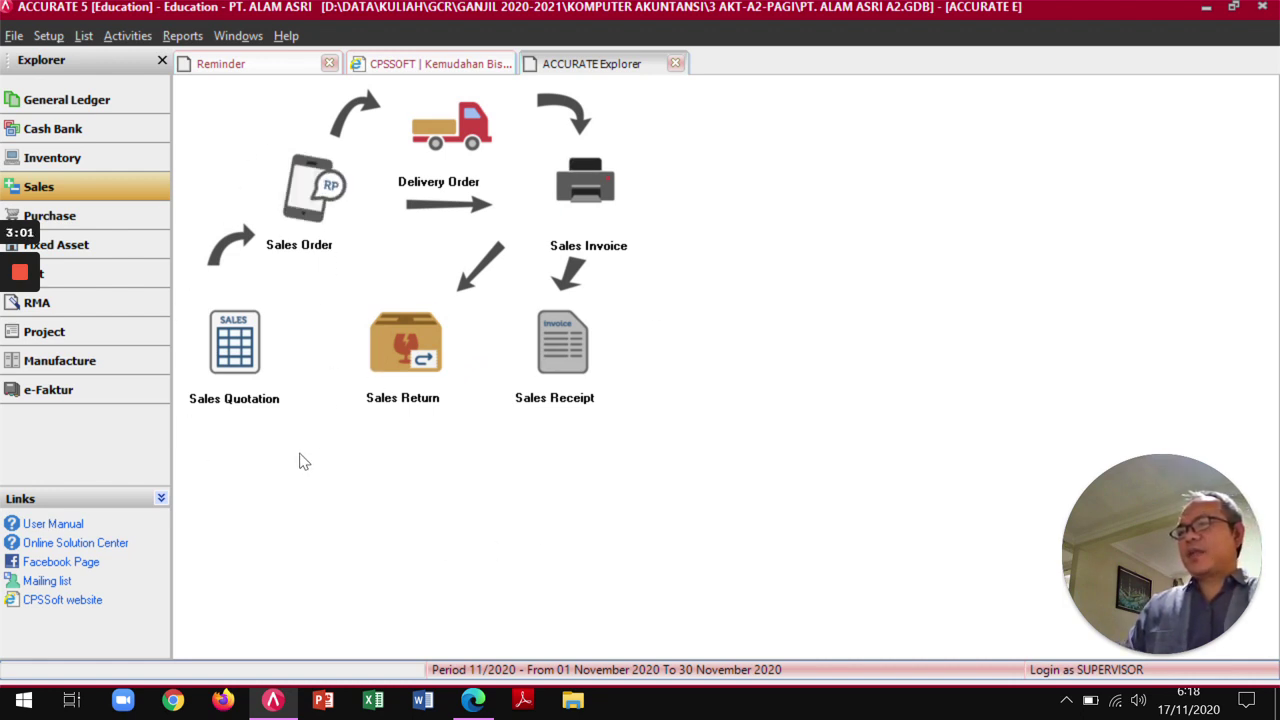
Start a new Sales Quotation (number 1000, dated 17/11/2020), then switch to the module PDF.
click(249, 342)
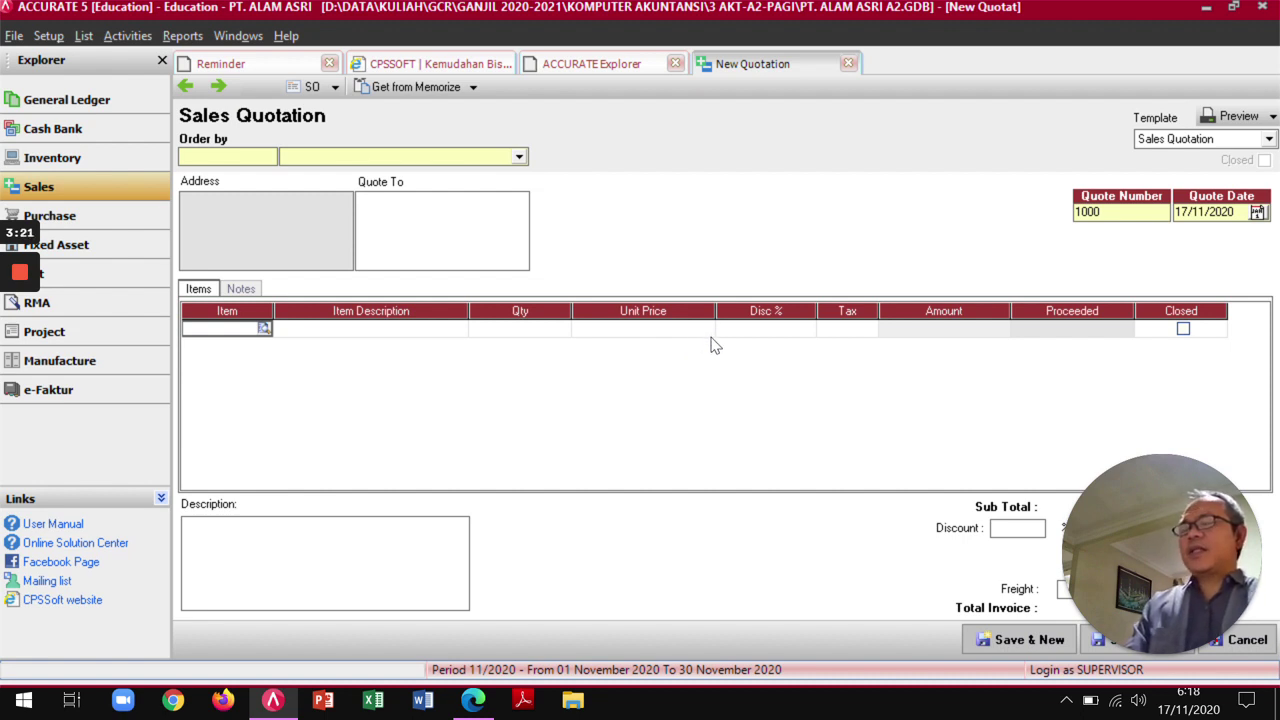
key(alt+Tab)
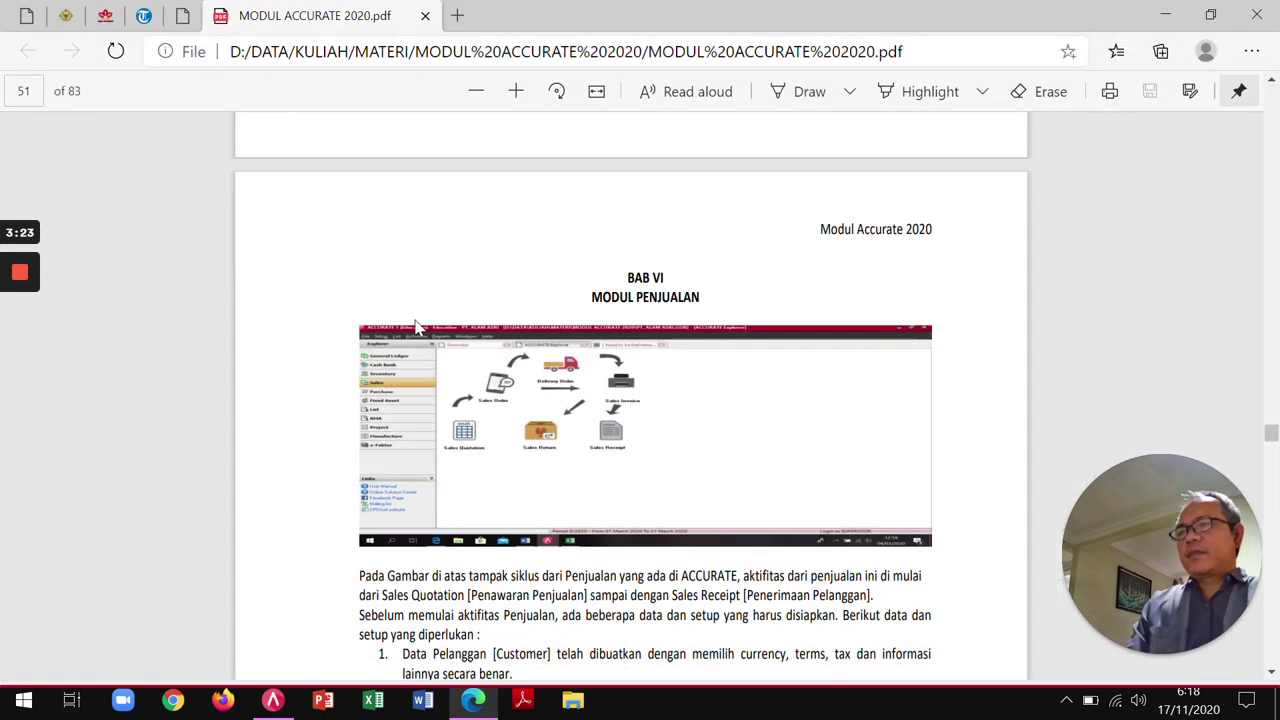
Scroll the PDF from page 51 down to the 3 Januari 2020 PT. KENCANA quotation on page 52.
scroll(530, 405, down, 5)
scroll(540, 405, down, 10)
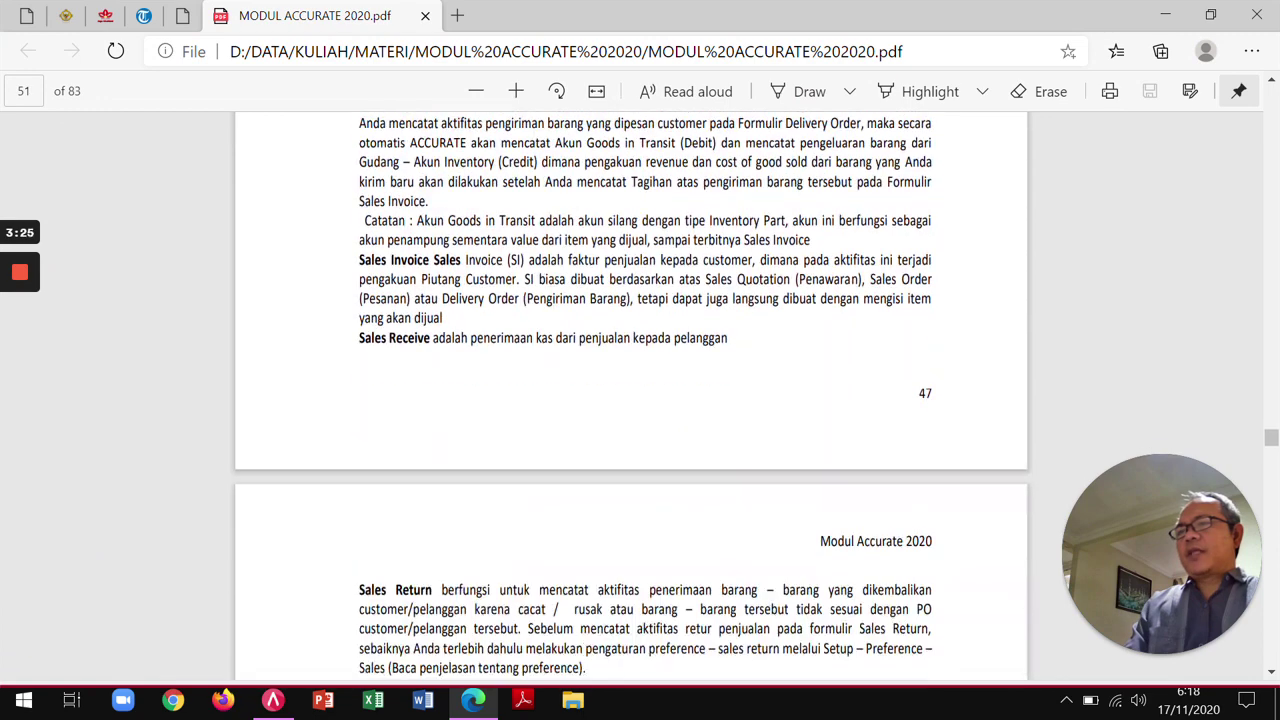
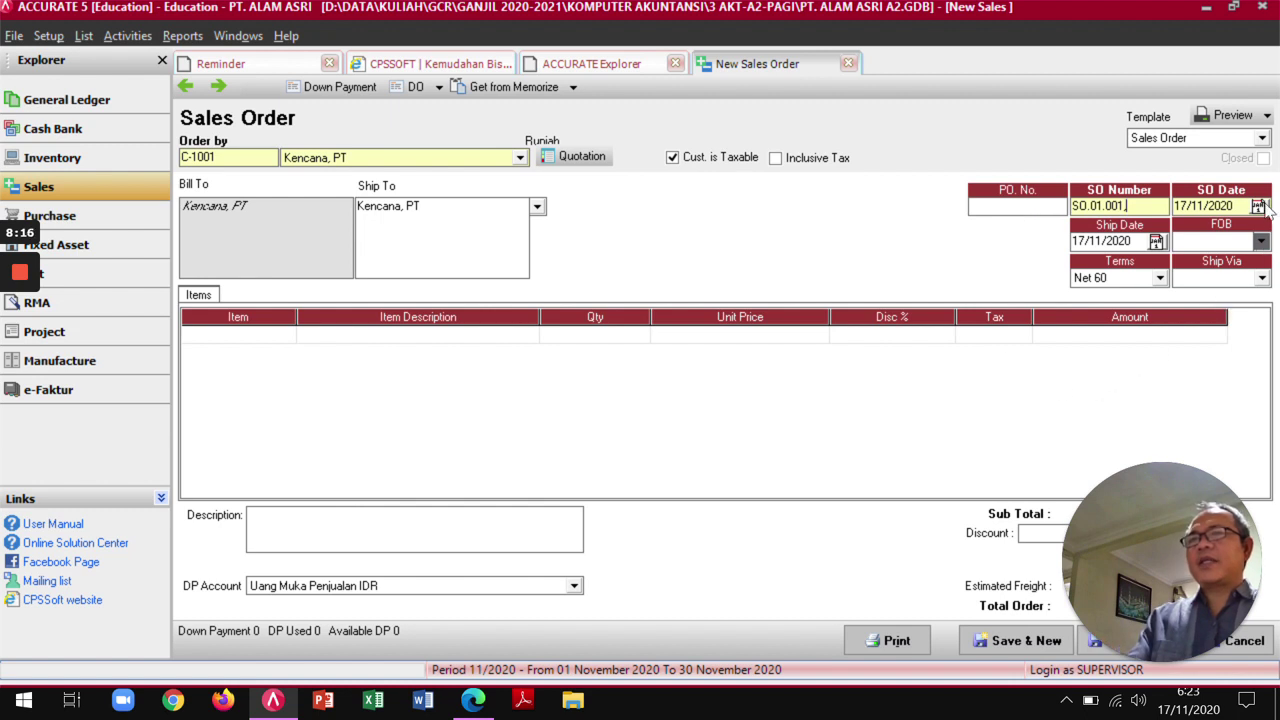
Set the sales order date to 04/01/2020.
click(1258, 206)
click(1207, 228)
click(1190, 247)
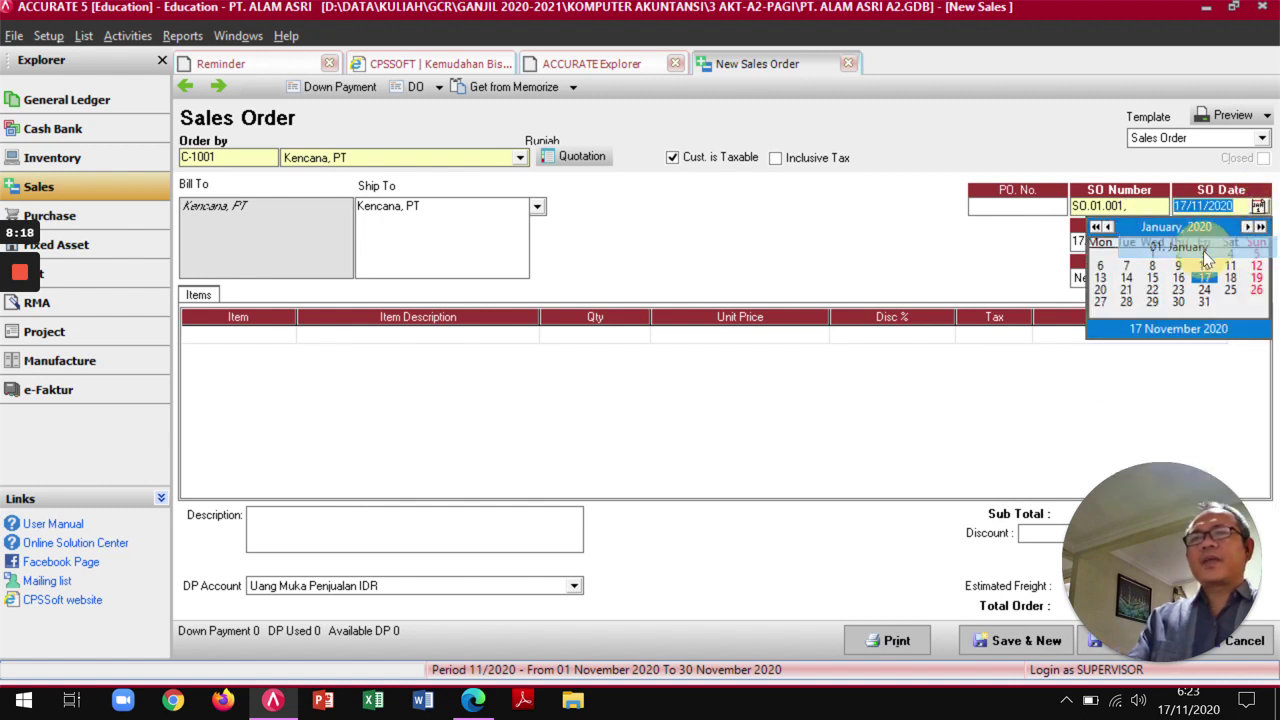
click(1231, 256)
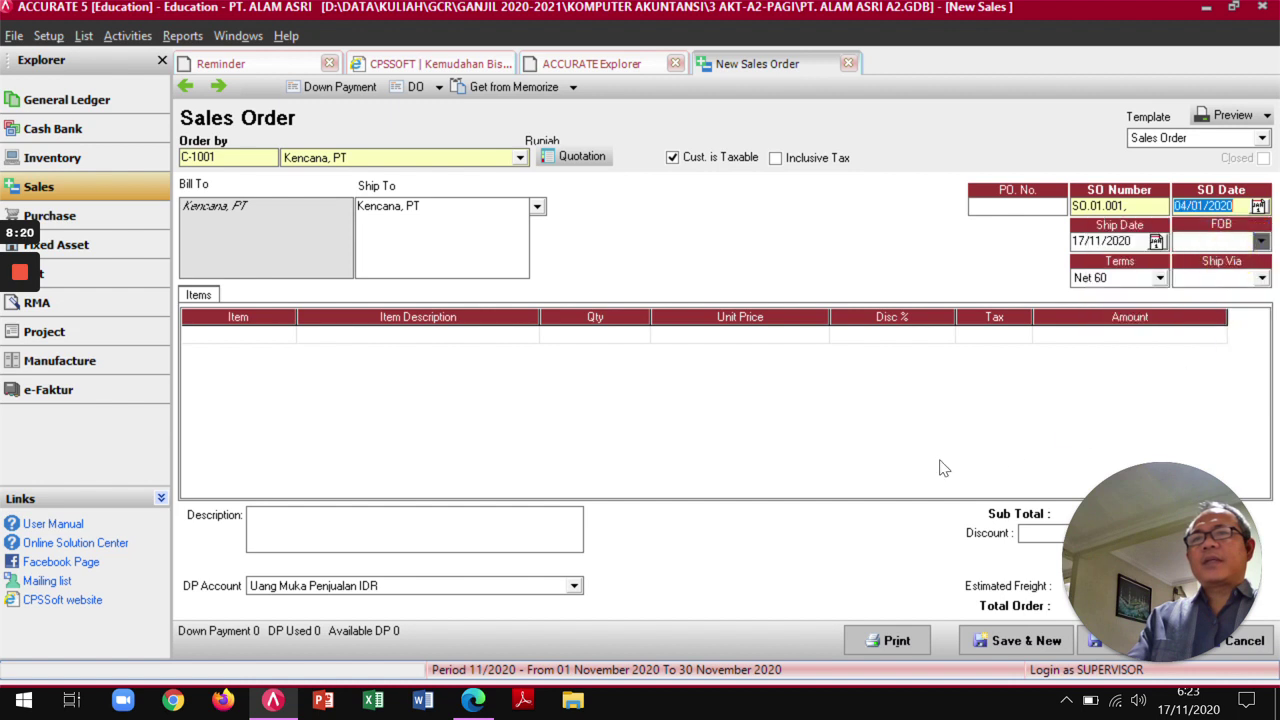
Set the ship date to 05/01/2020 and ship via MOBIL PICK UP.
click(1157, 242)
click(1113, 272)
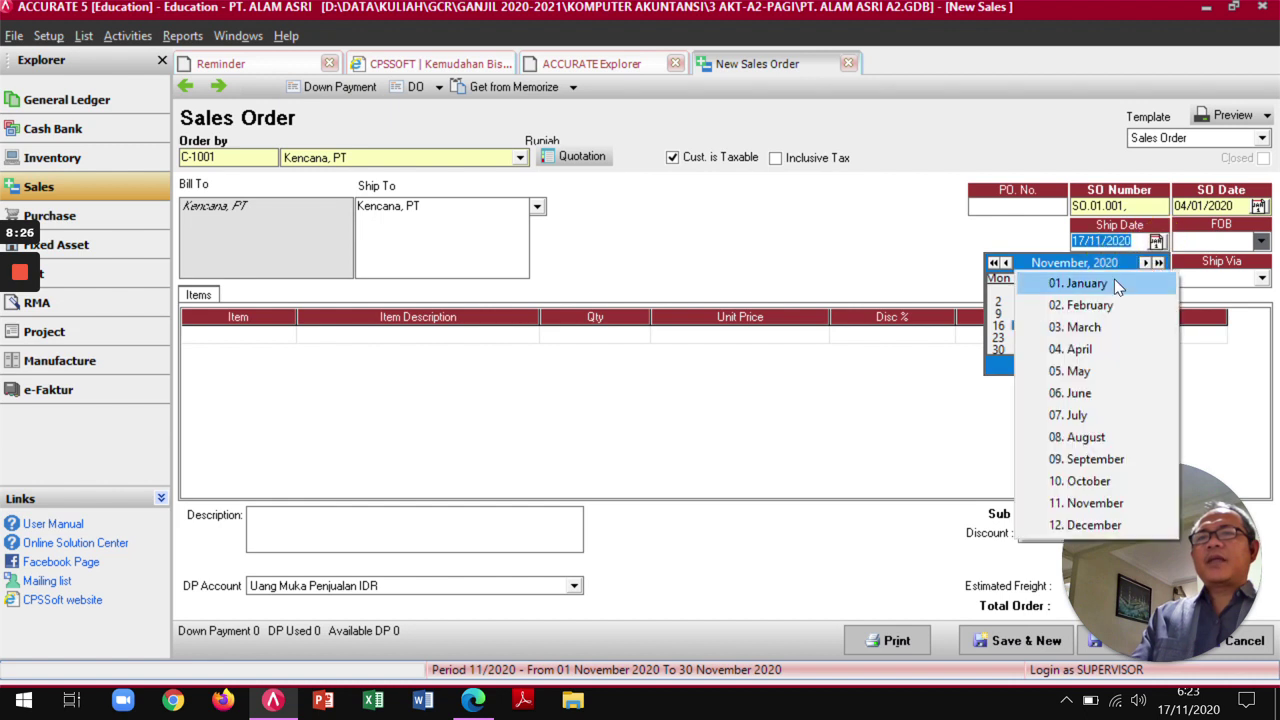
click(1114, 281)
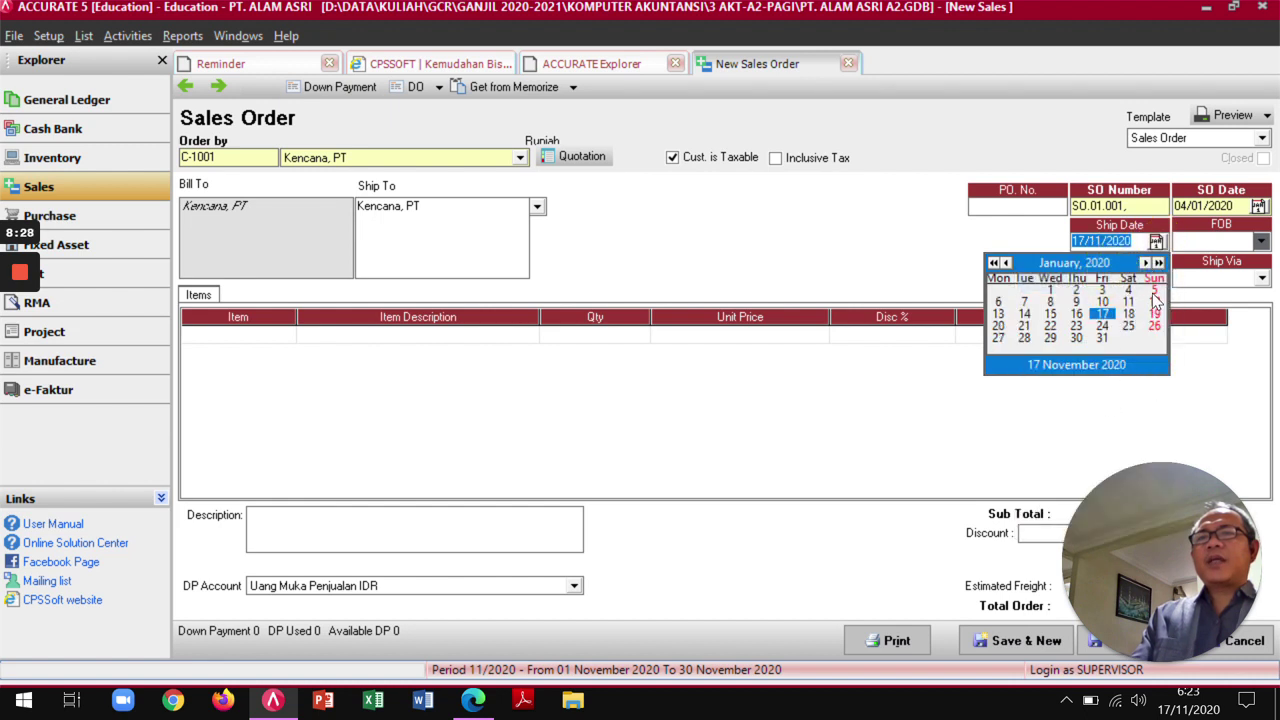
click(1154, 290)
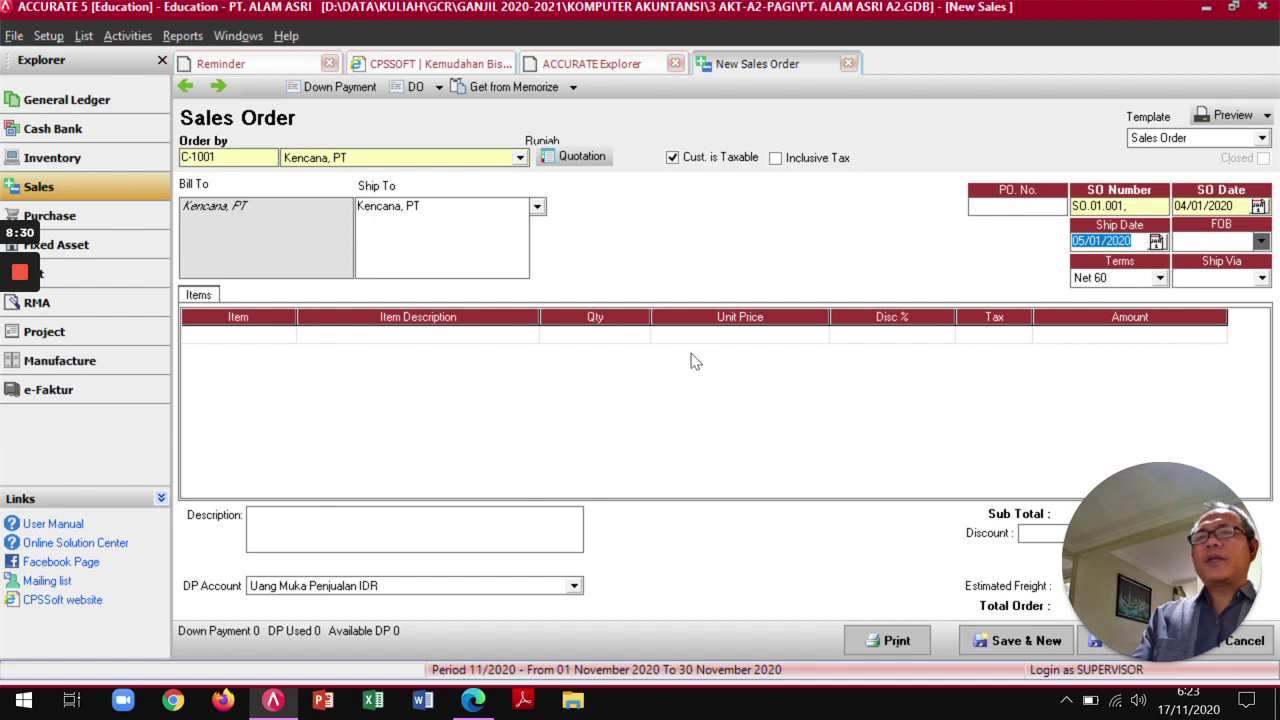
click(1263, 279)
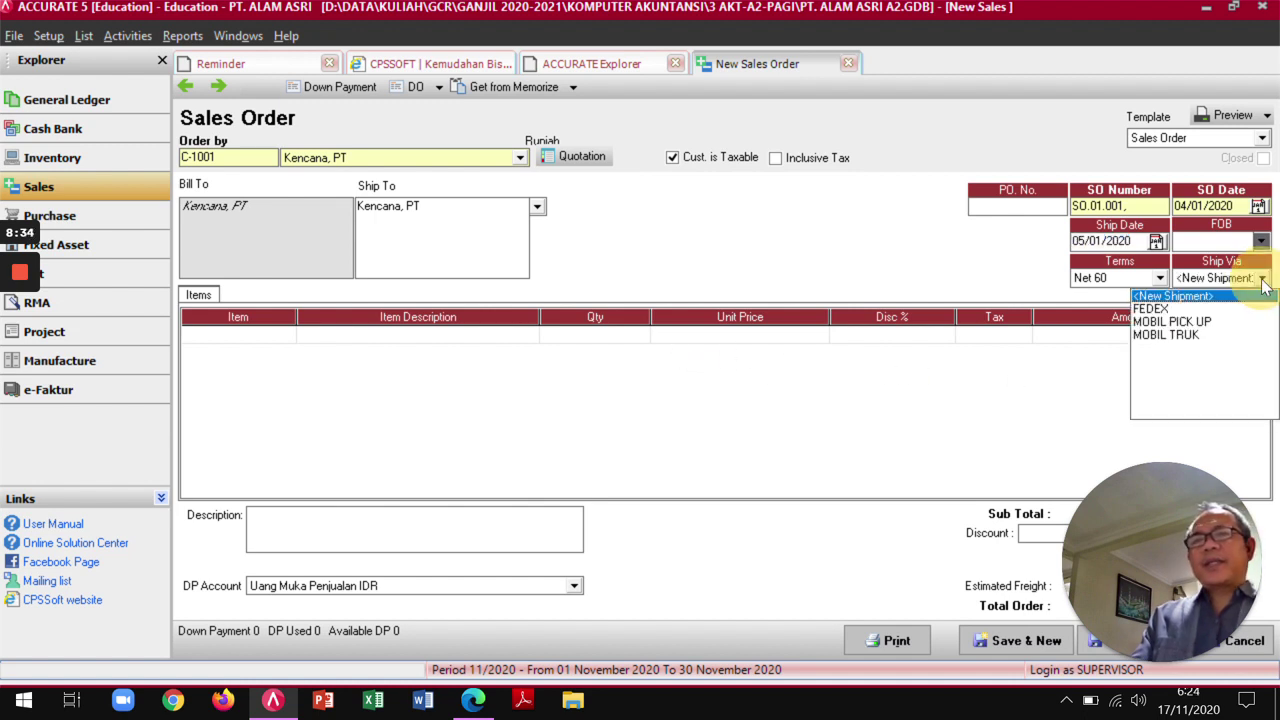
click(1190, 322)
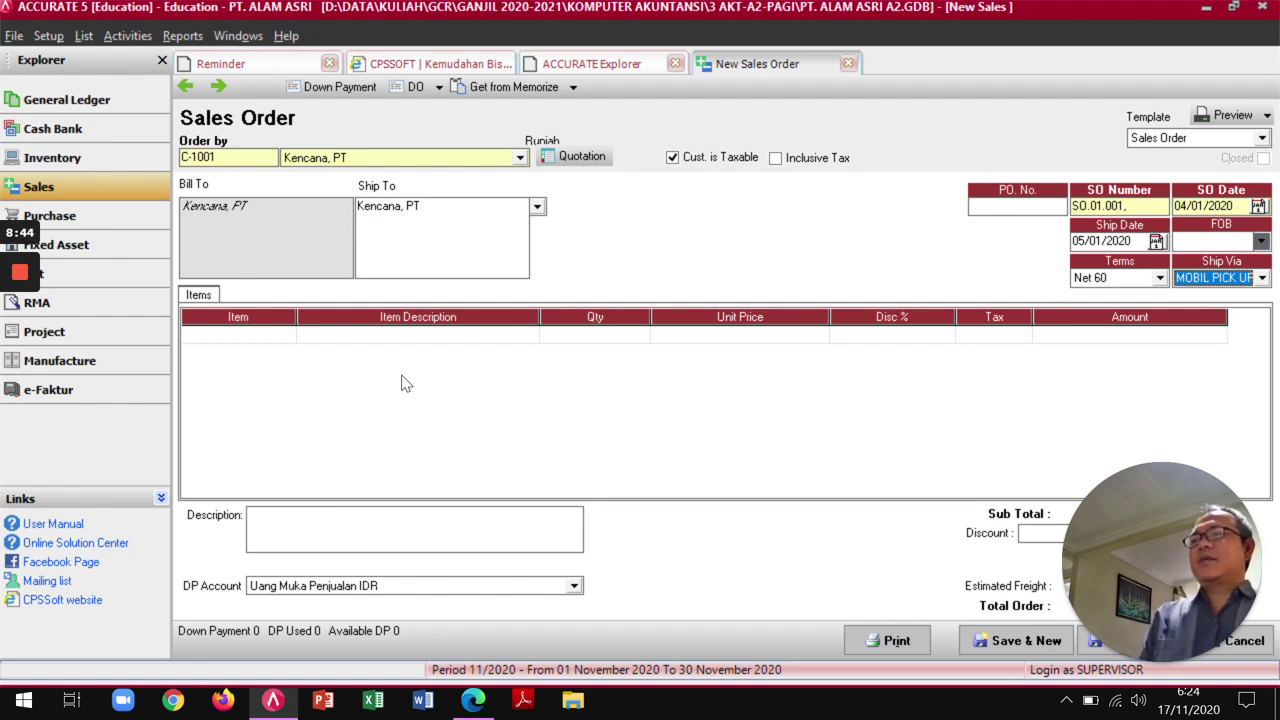
Copy the three items from quotation SQ.01.001 into the order (total 39.922.740) and save it.
click(597, 162)
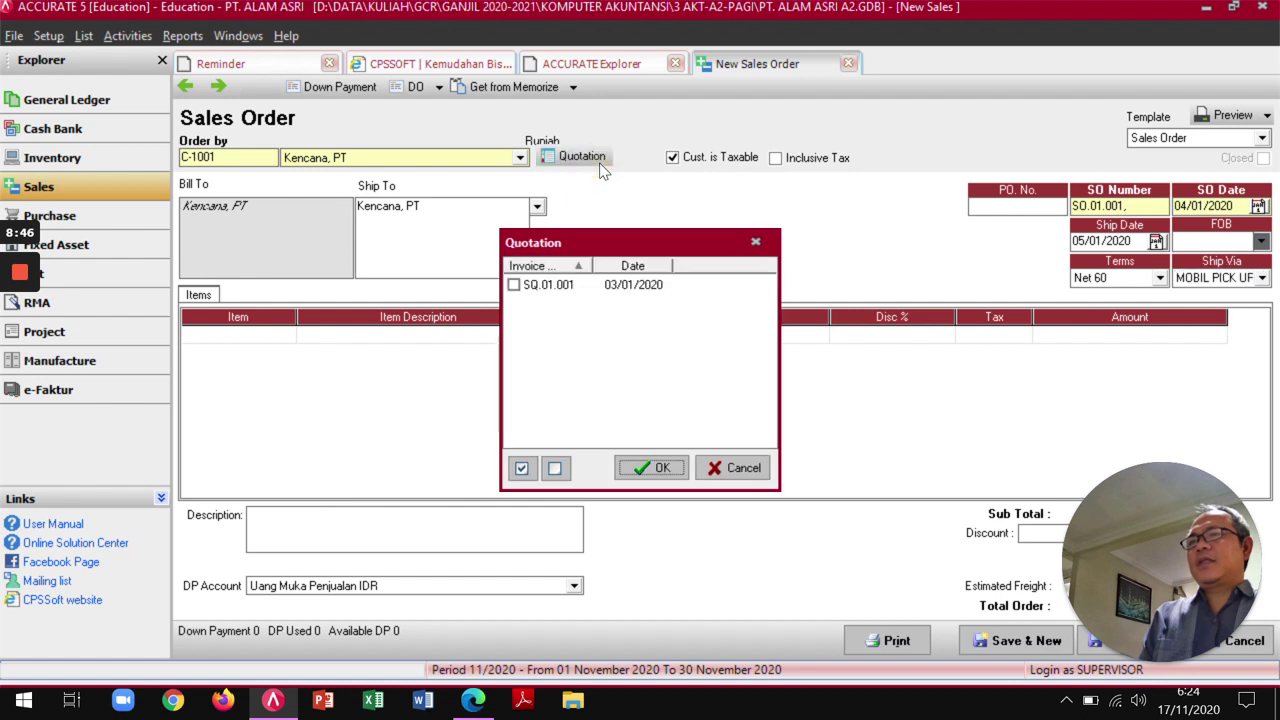
click(513, 286)
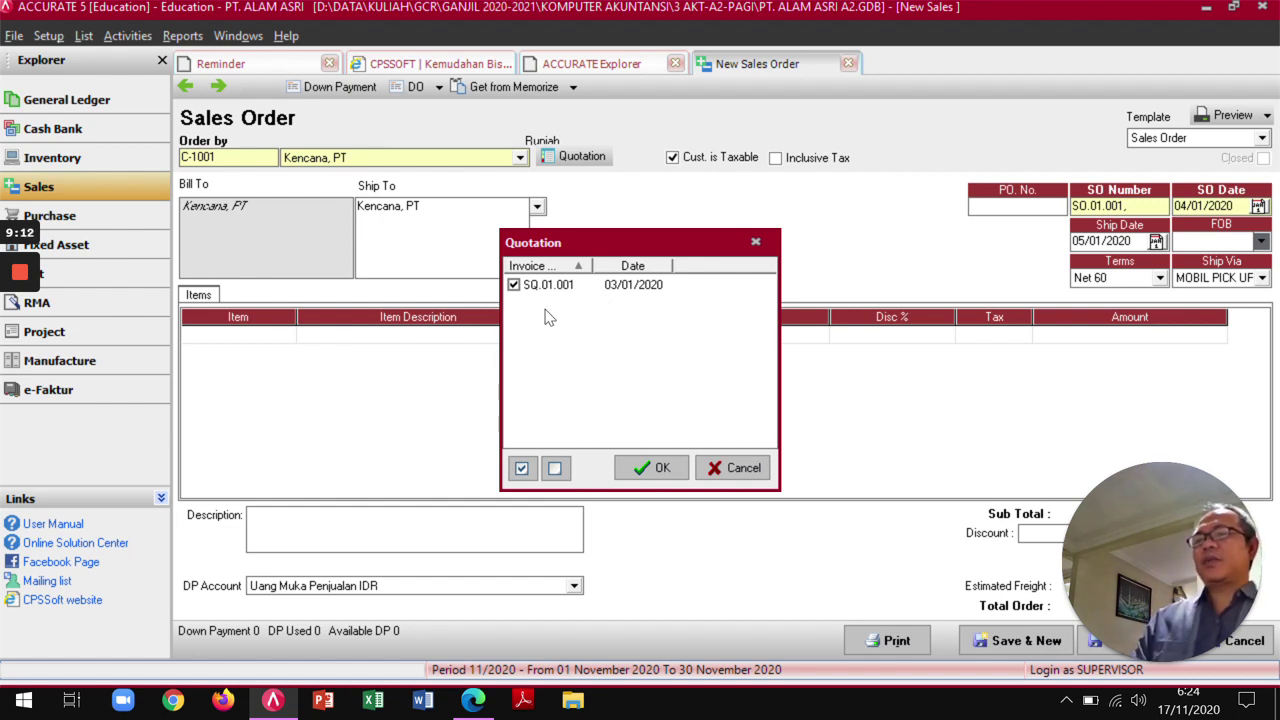
click(651, 467)
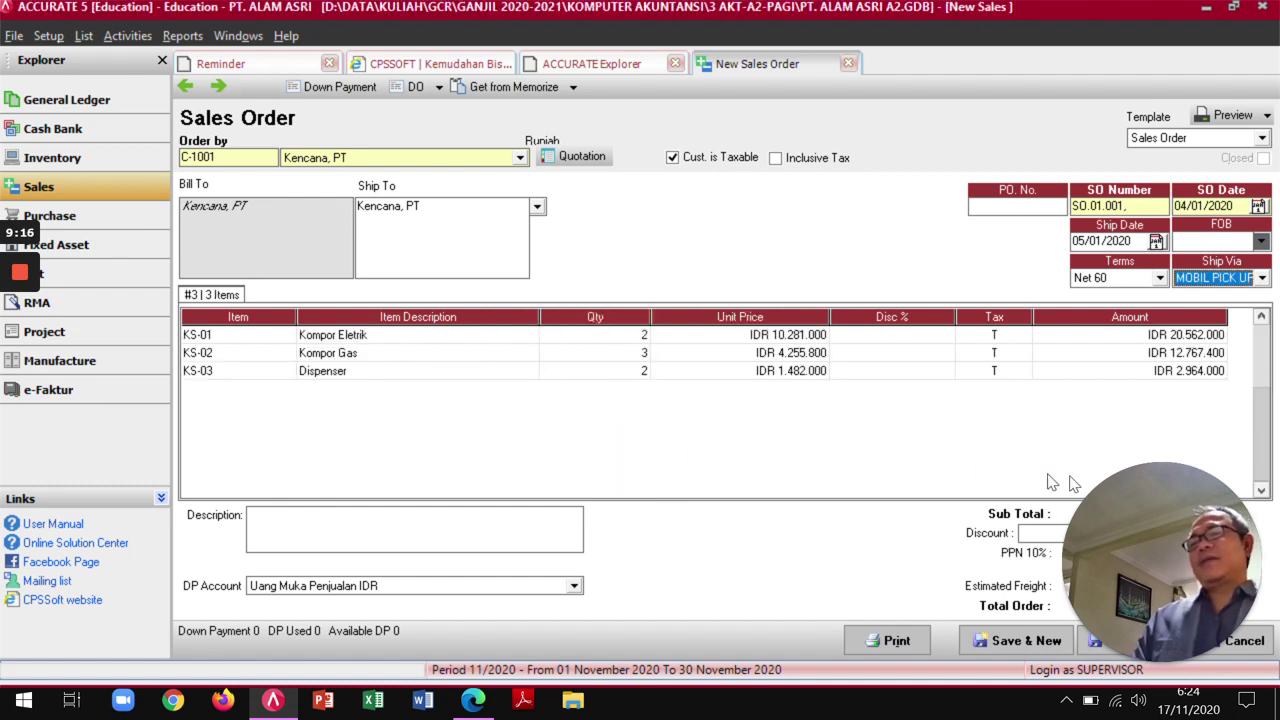
drag(1127, 577, 85, 577)
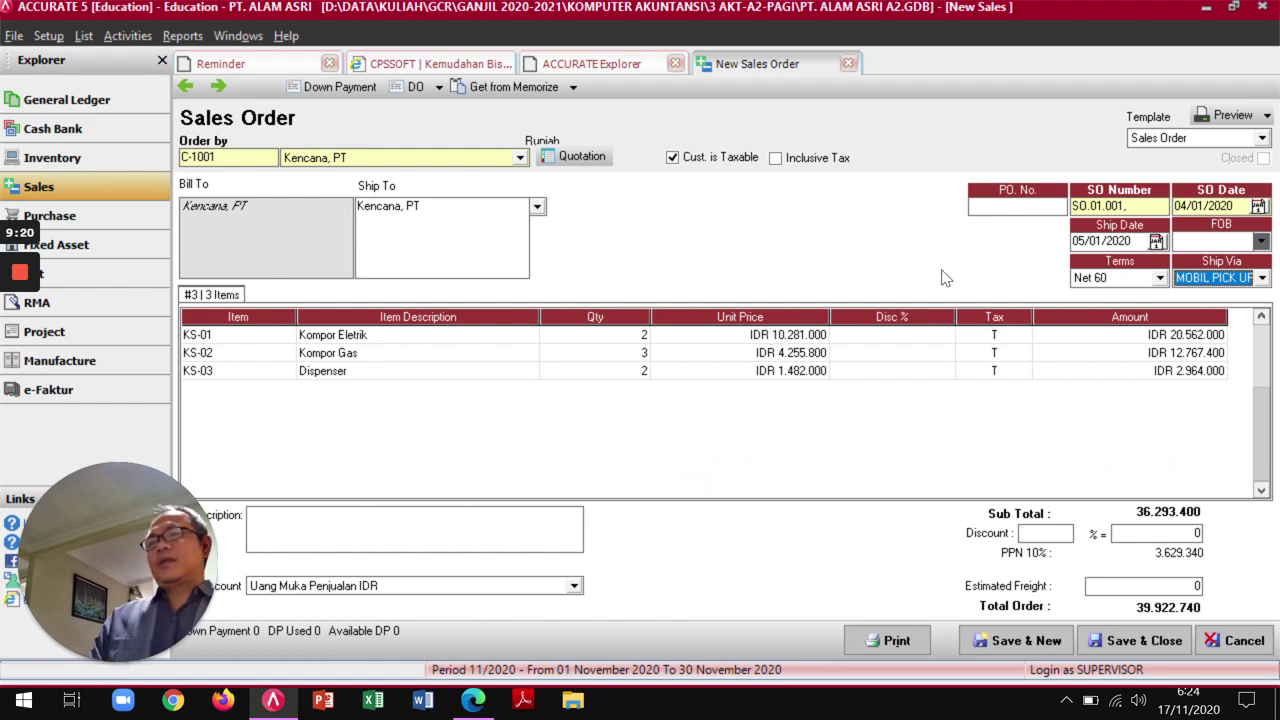
click(1123, 645)
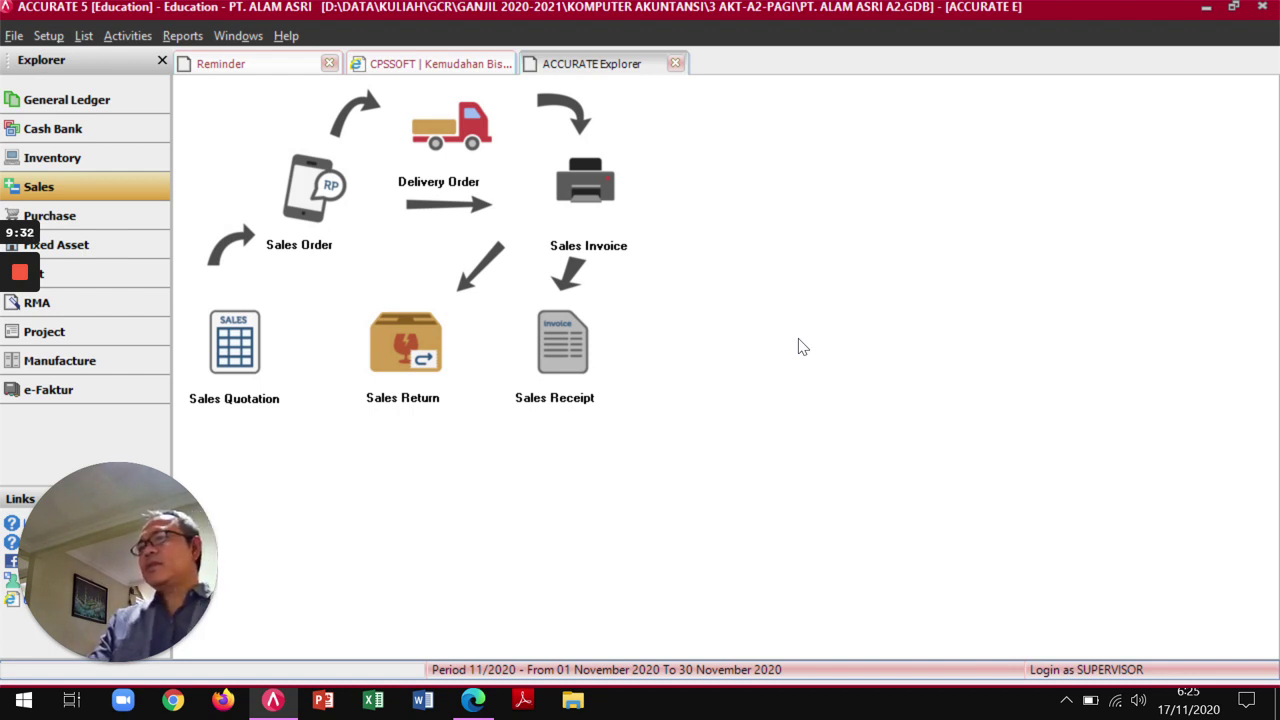
key(alt+Tab)
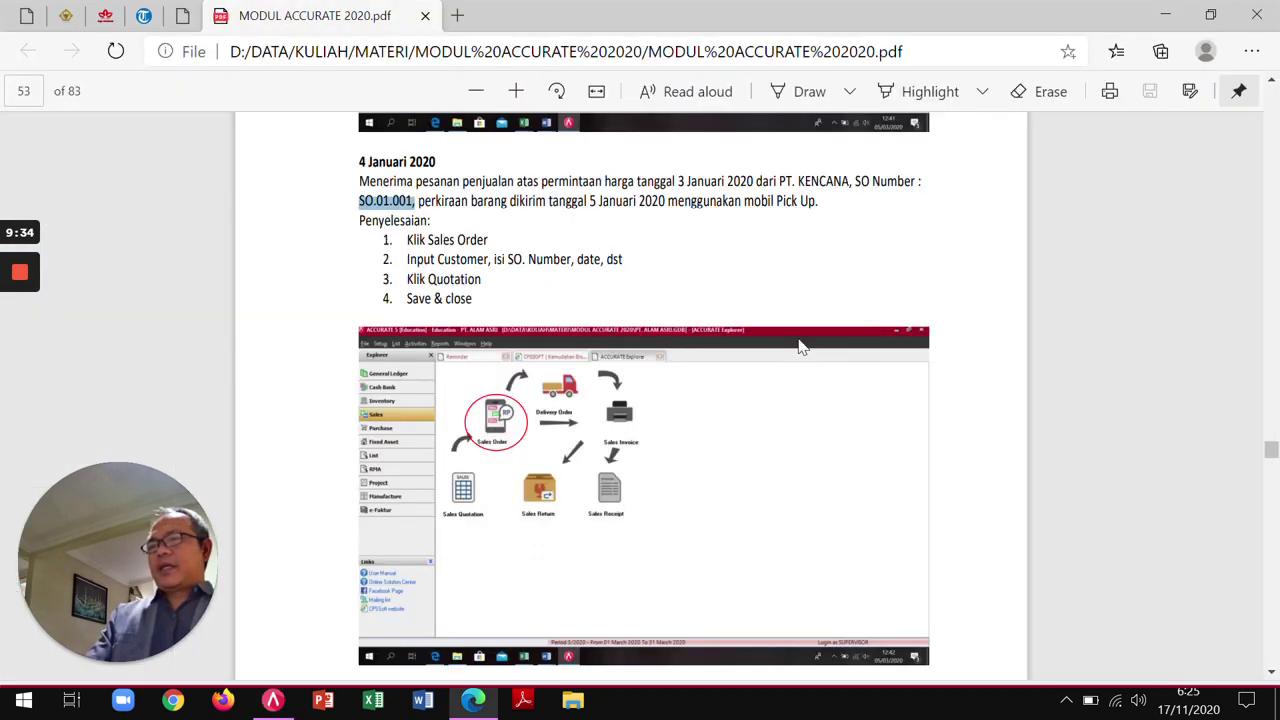
scroll(645, 367, down, 5)
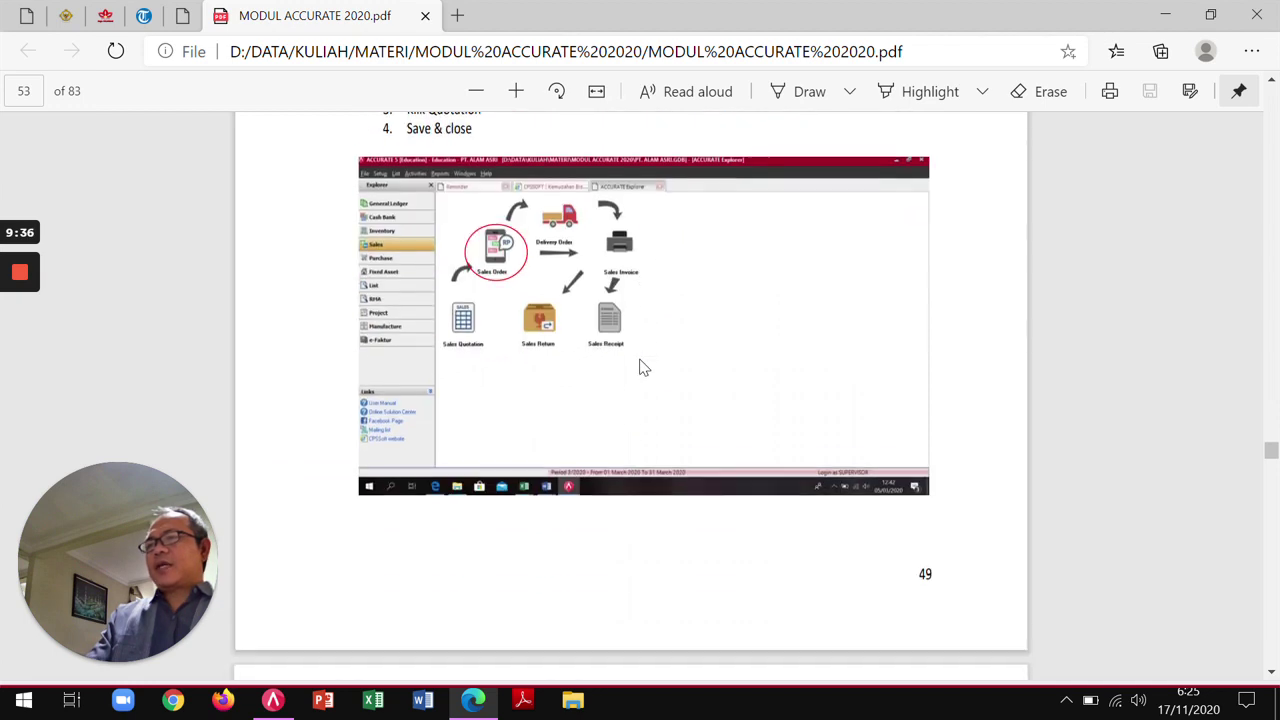
scroll(645, 365, up, 4)
scroll(645, 365, up, 3)
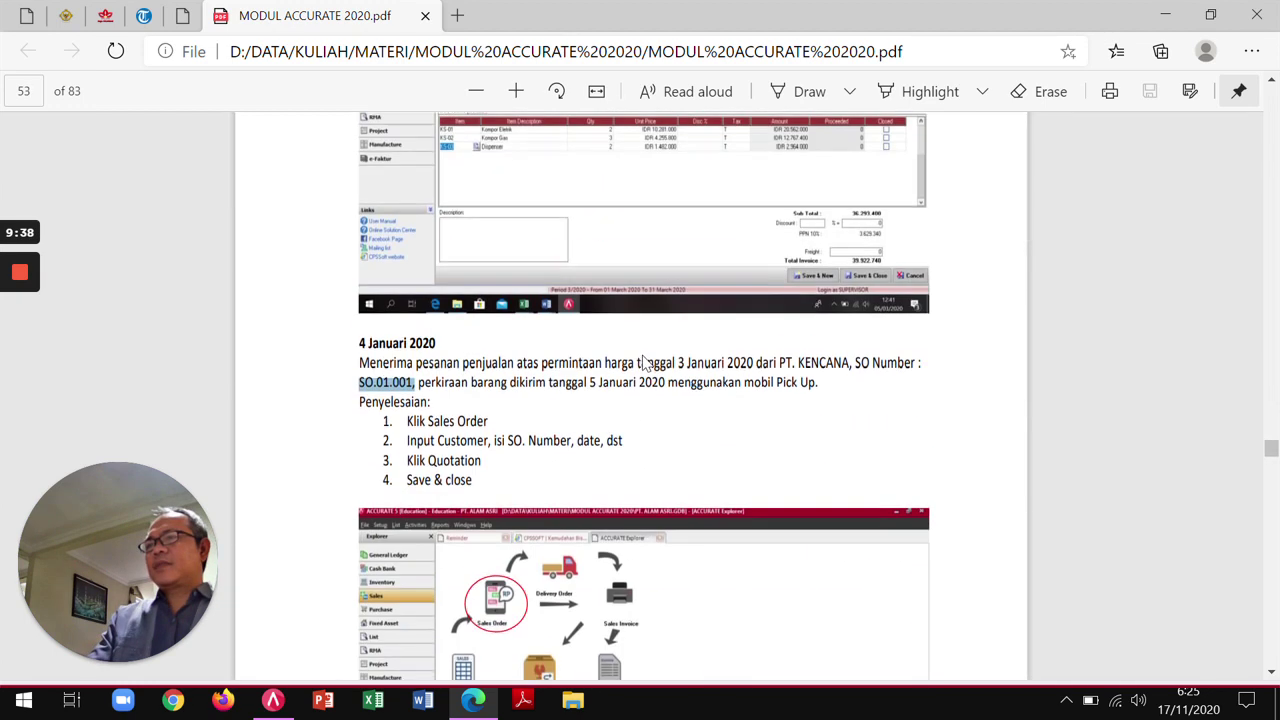
scroll(643, 362, down, 10)
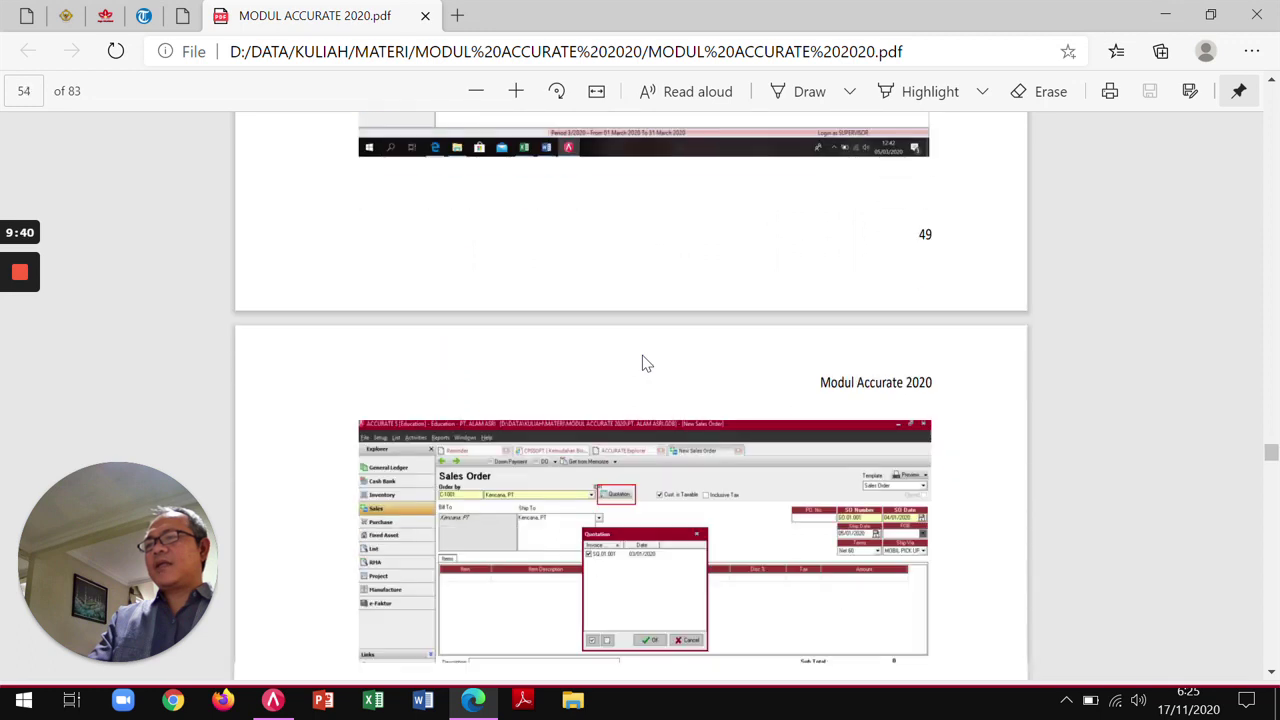
scroll(643, 362, down, 8)
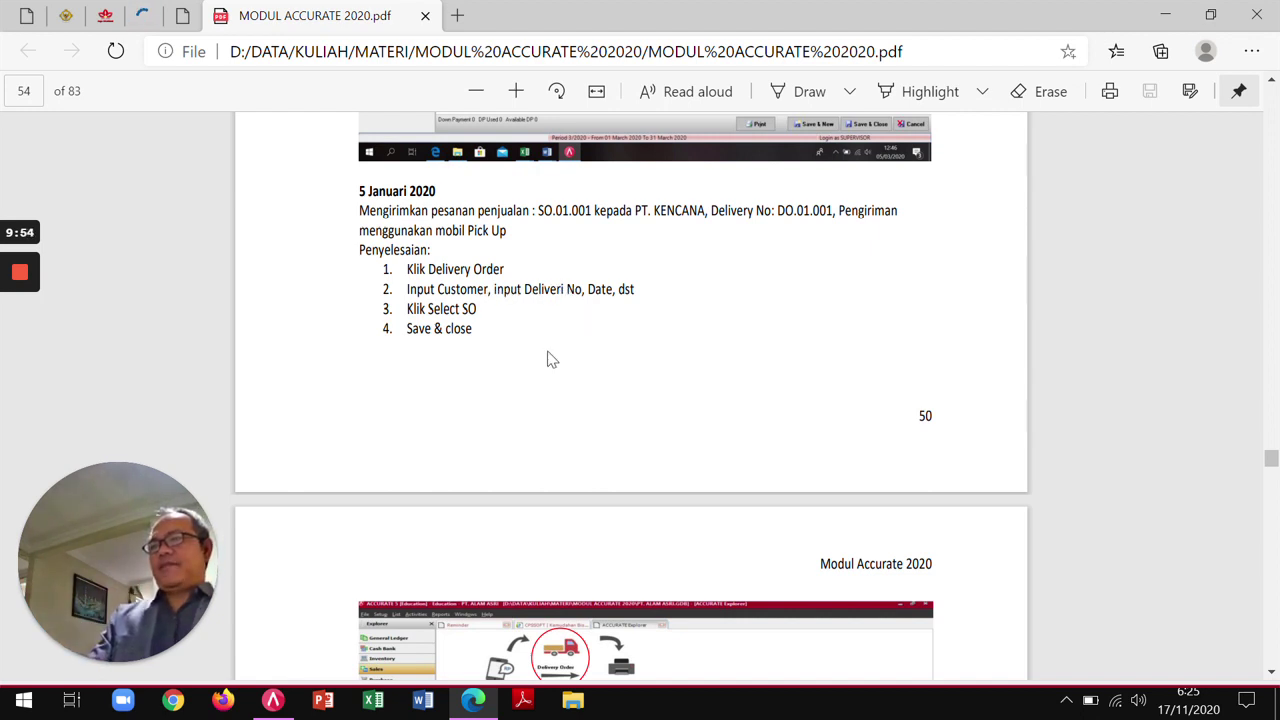
scroll(480, 395, down, 1)
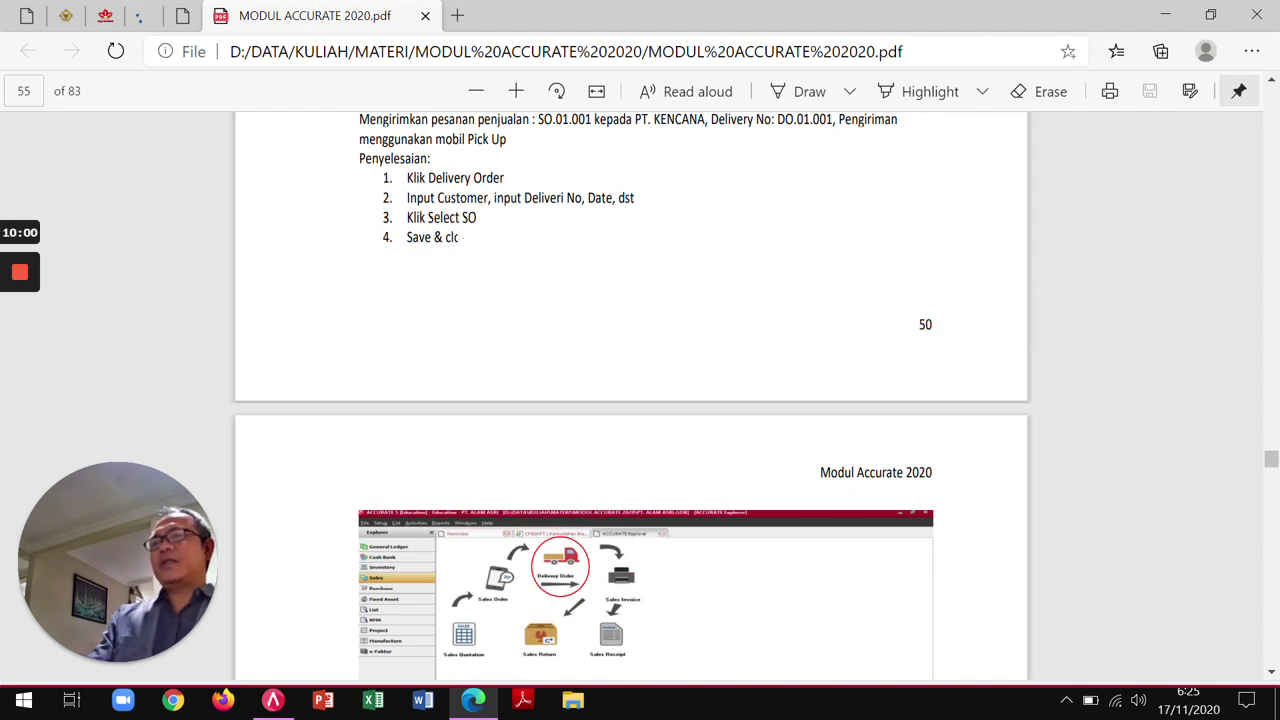
key(alt+Tab)
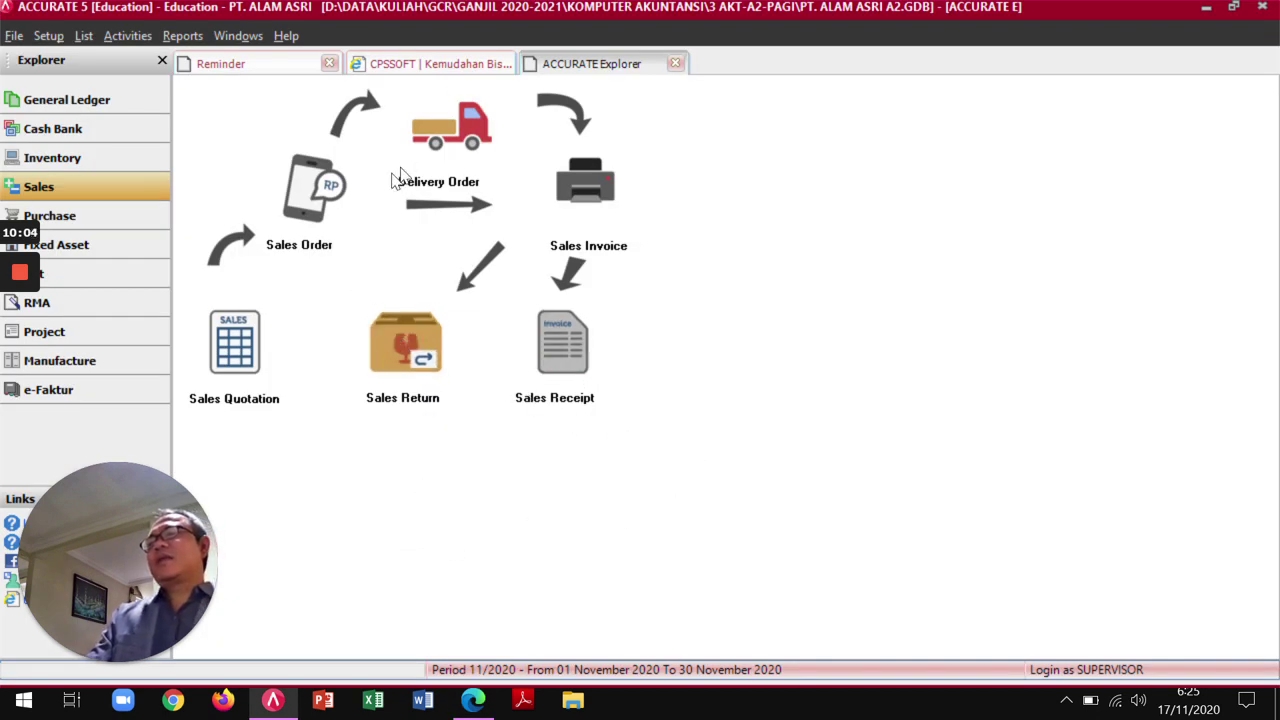
Start a new delivery order for Kencana, PT numbered DO.01.001, copied from the PDF.
click(458, 148)
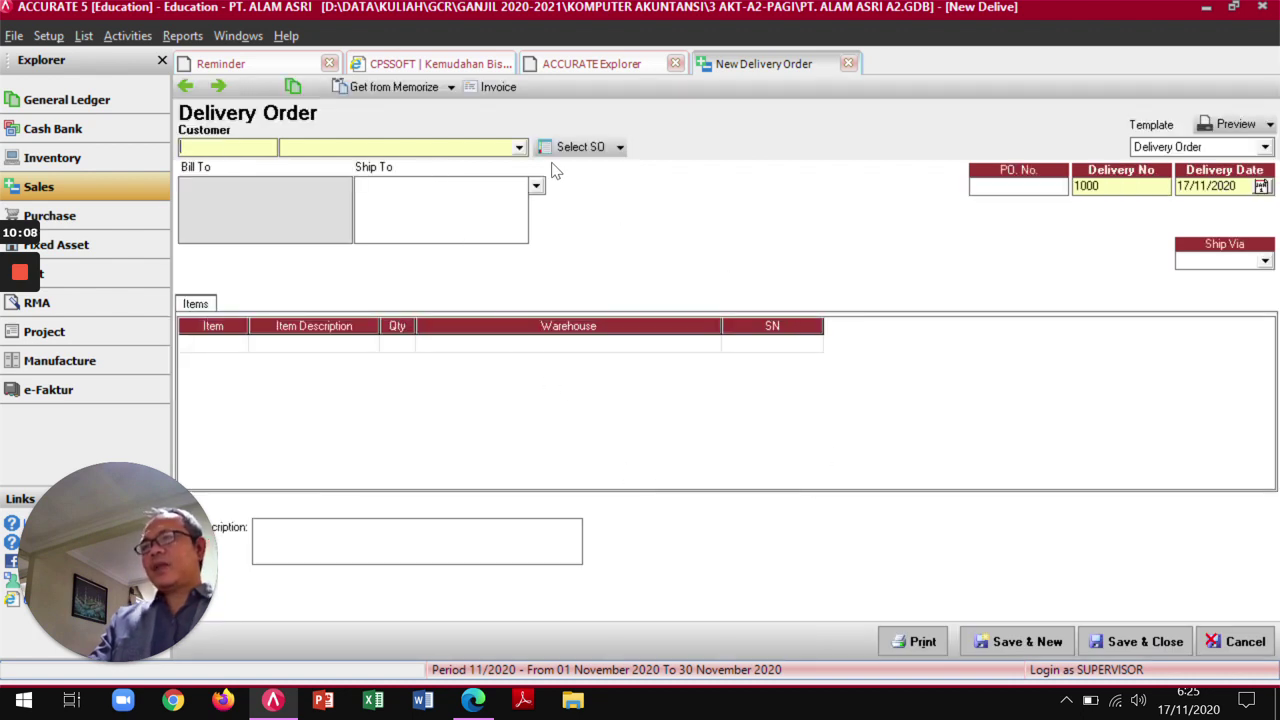
click(519, 149)
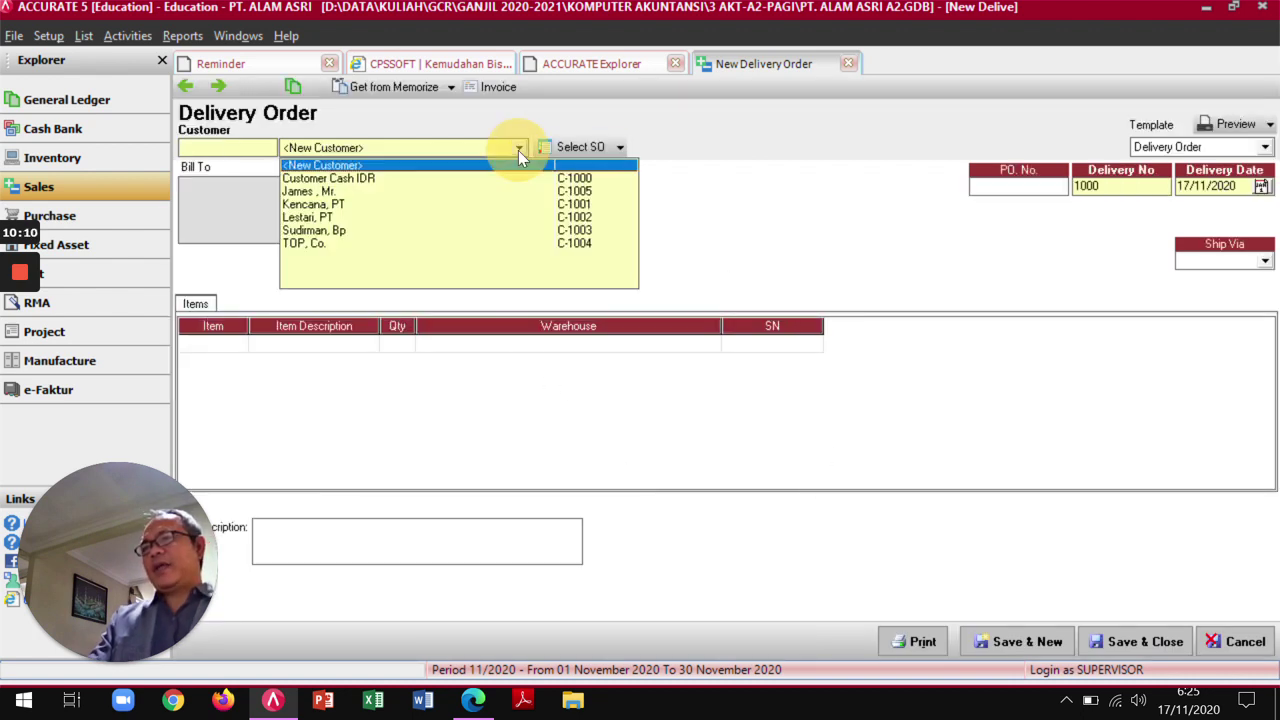
click(334, 206)
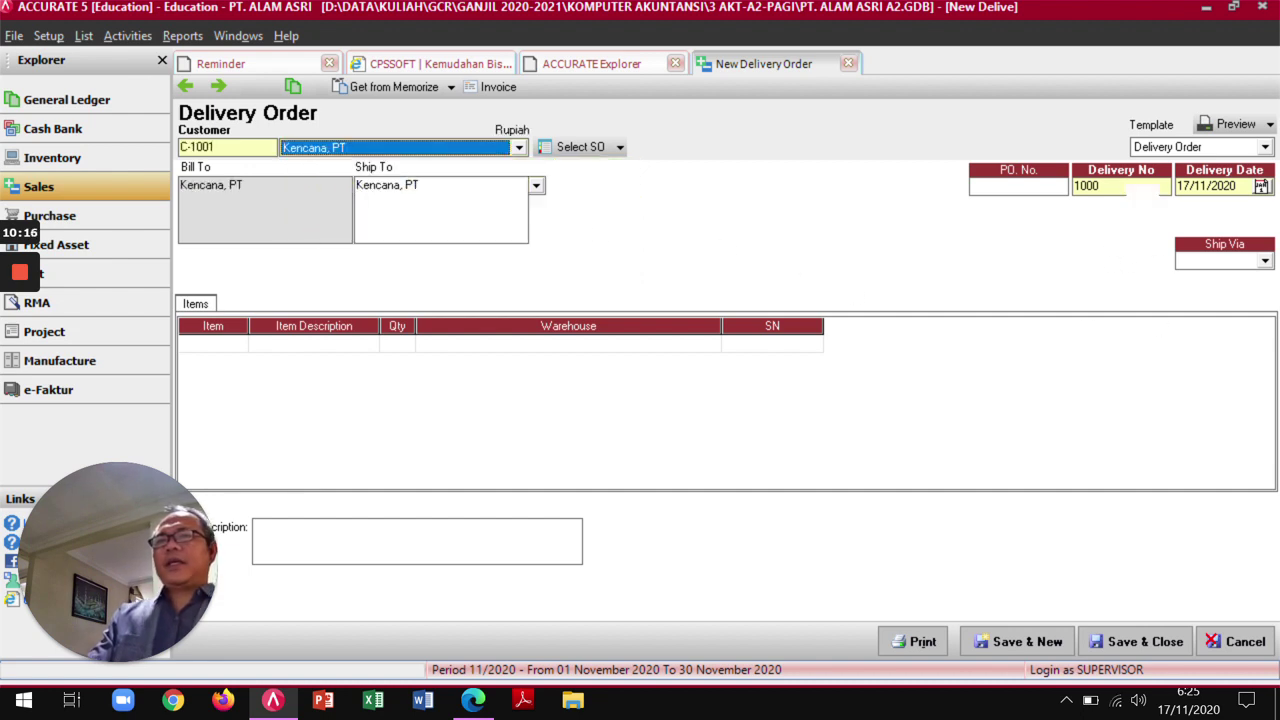
key(alt+Tab)
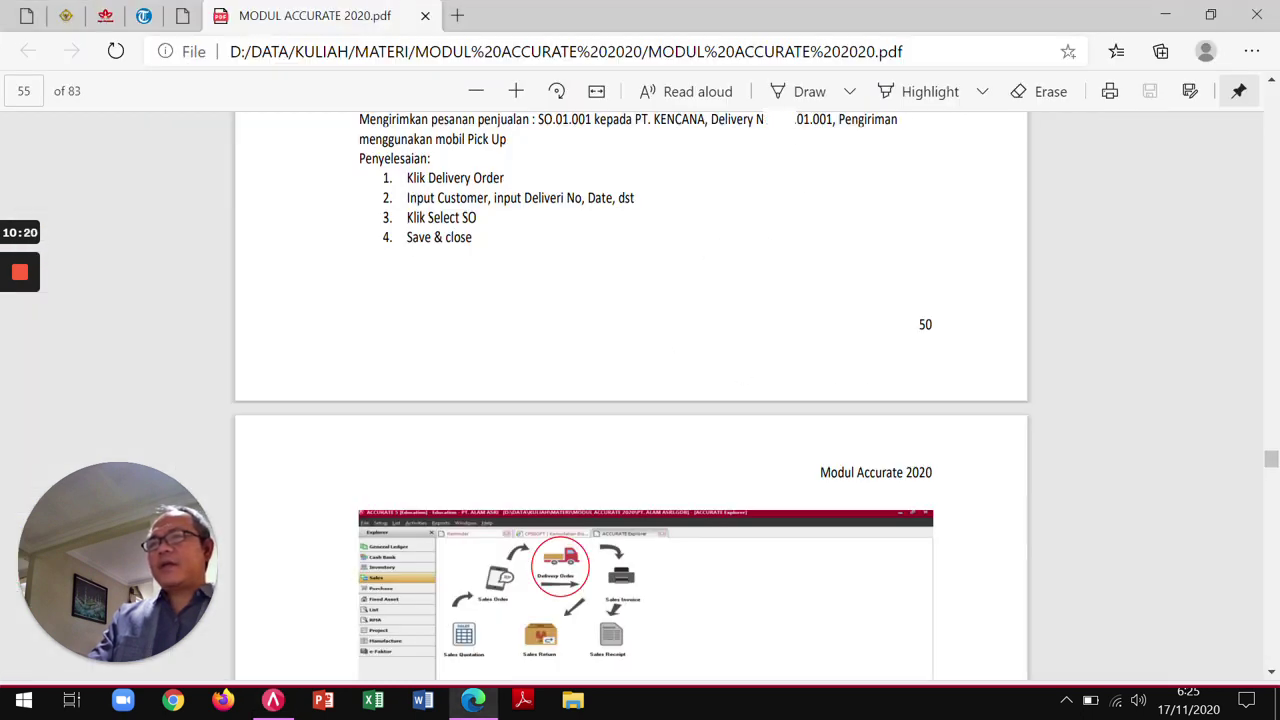
scroll(771, 263, up, 1)
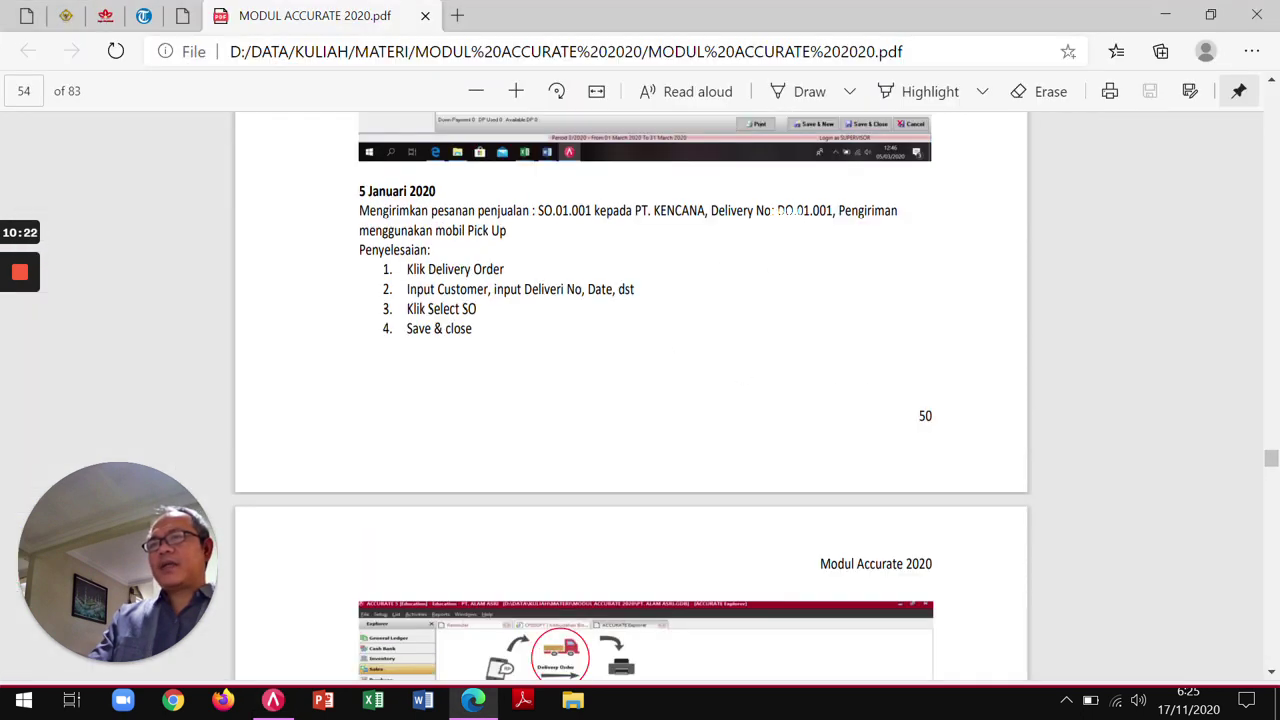
drag(778, 211, 835, 215)
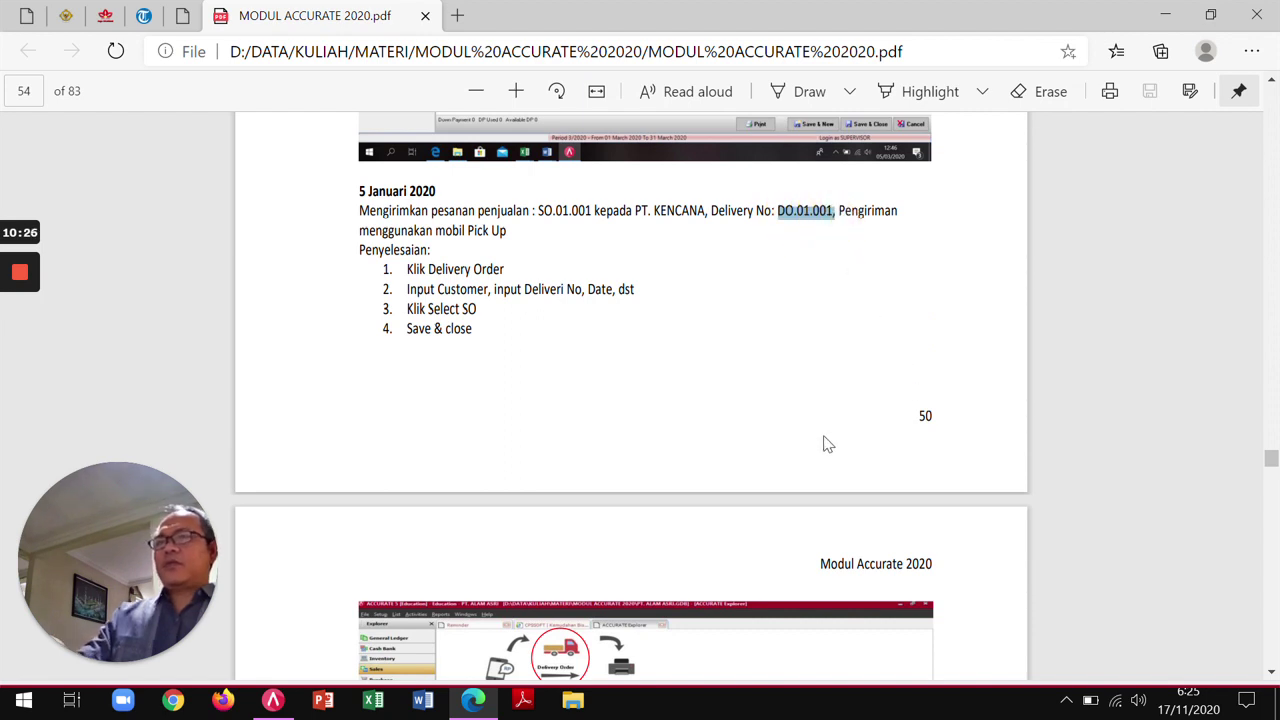
key(alt+Tab)
drag(1136, 185, 1016, 183)
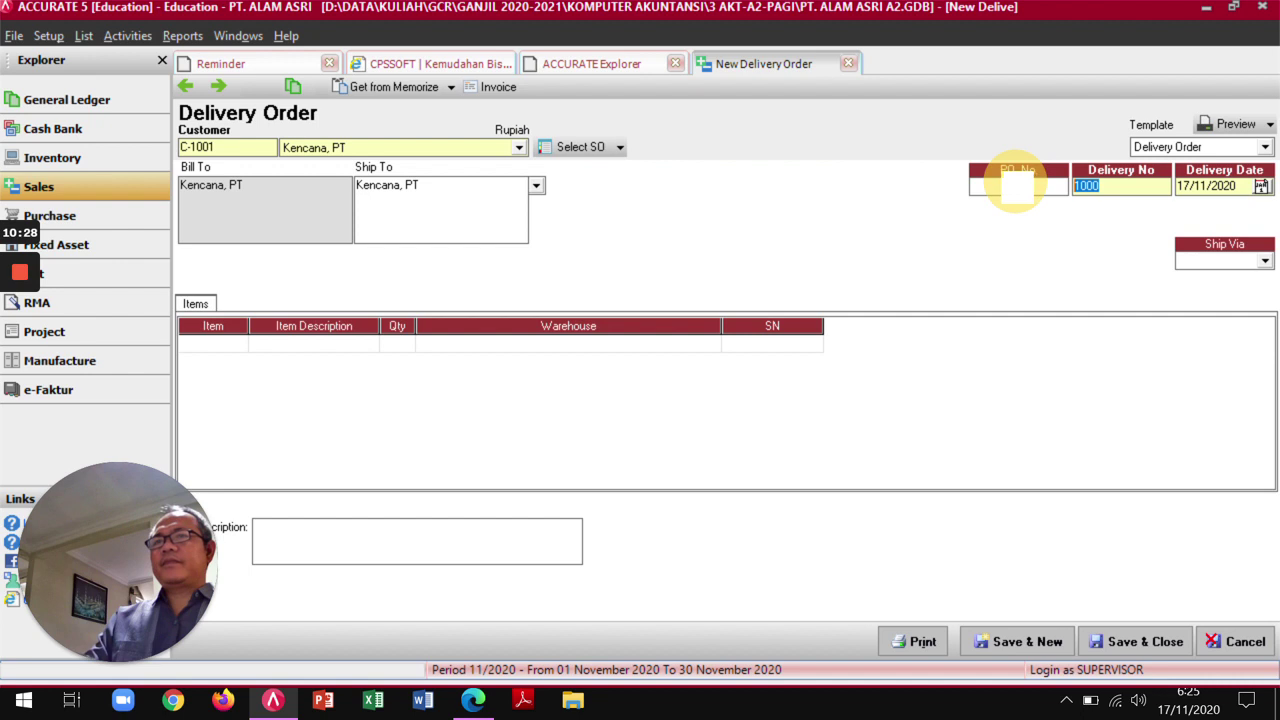
text(DO.01.001,)
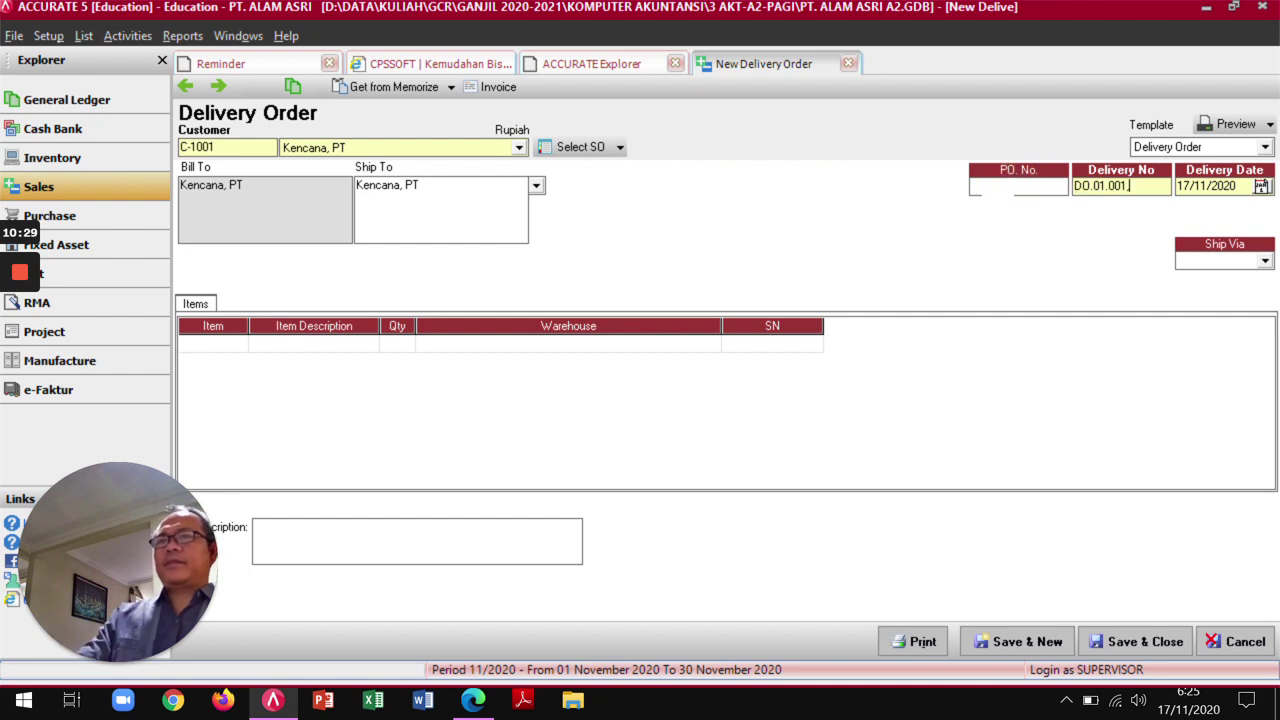
Set the delivery date to 05/01/2020 and ship via MOBIL PICK UP.
click(1262, 187)
click(1186, 206)
click(1192, 229)
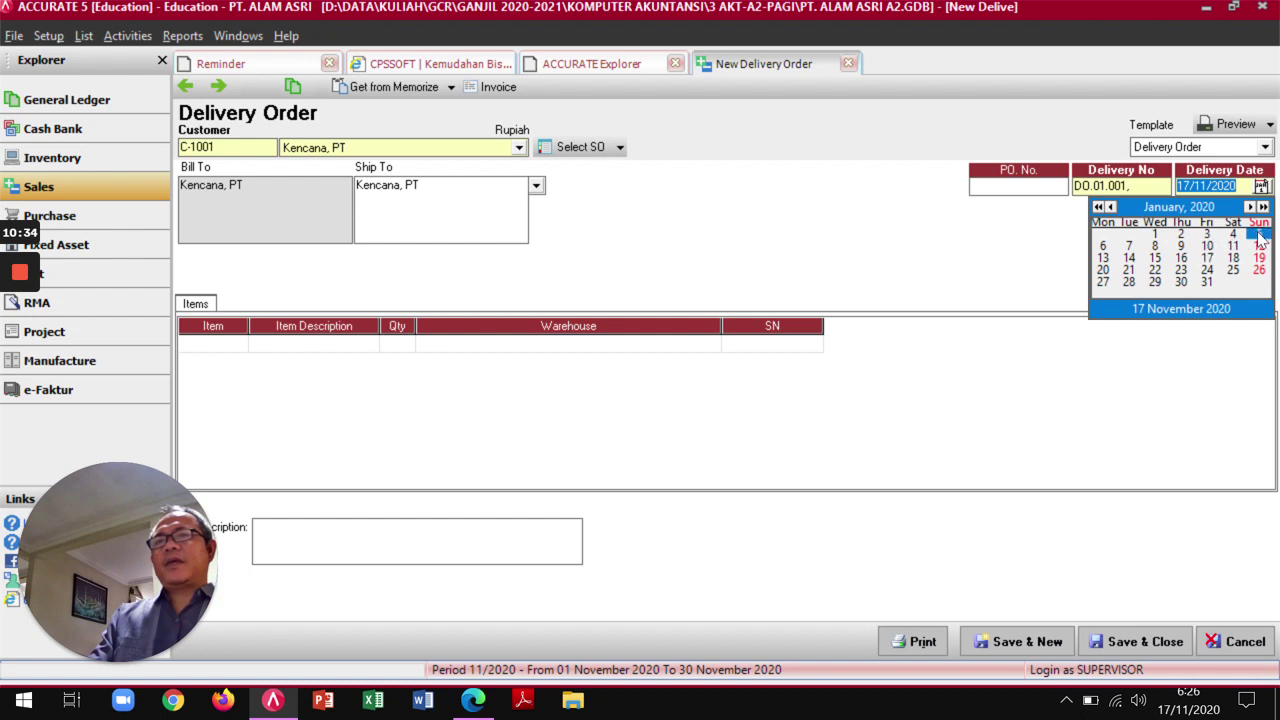
click(1259, 234)
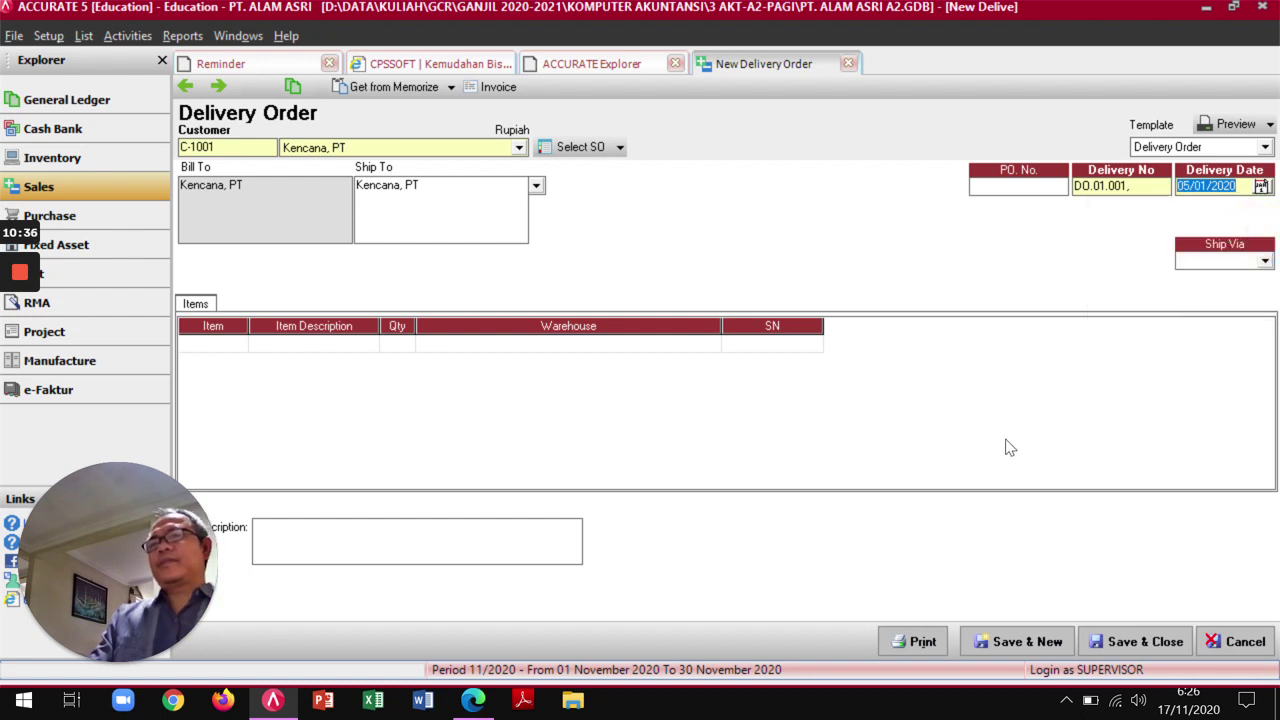
key(alt+Tab)
key(alt+Tab)
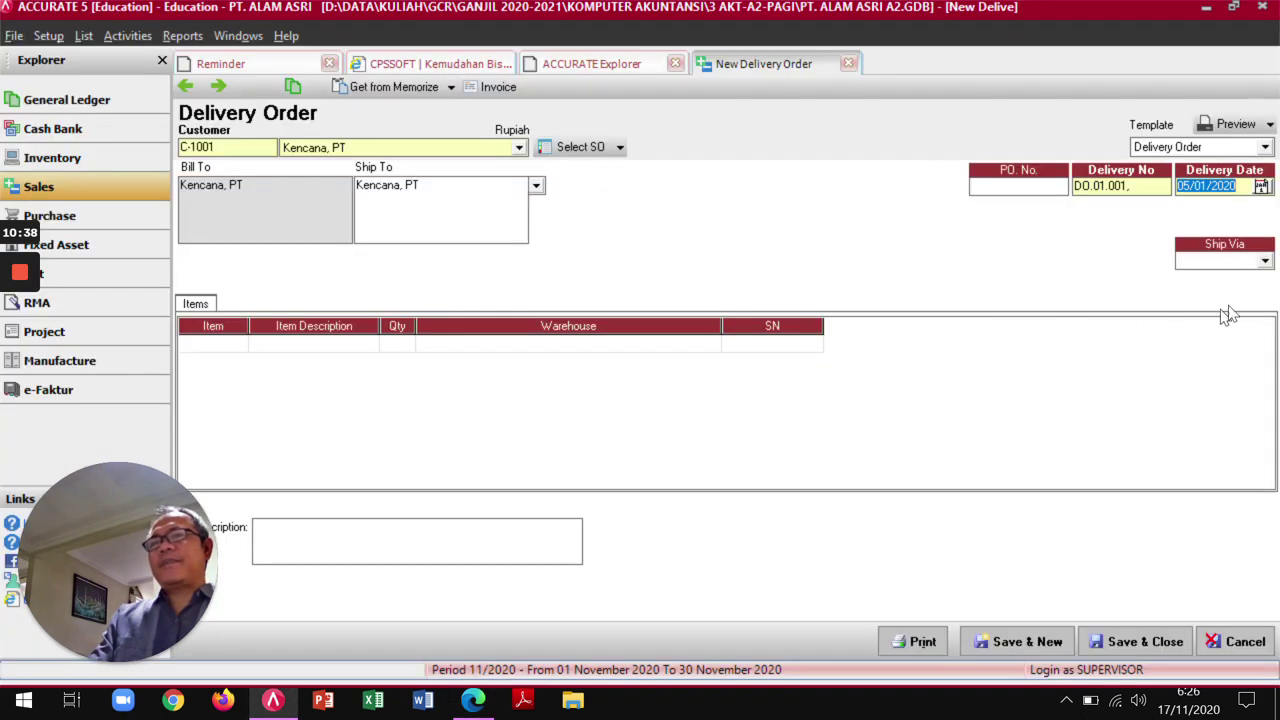
click(1265, 261)
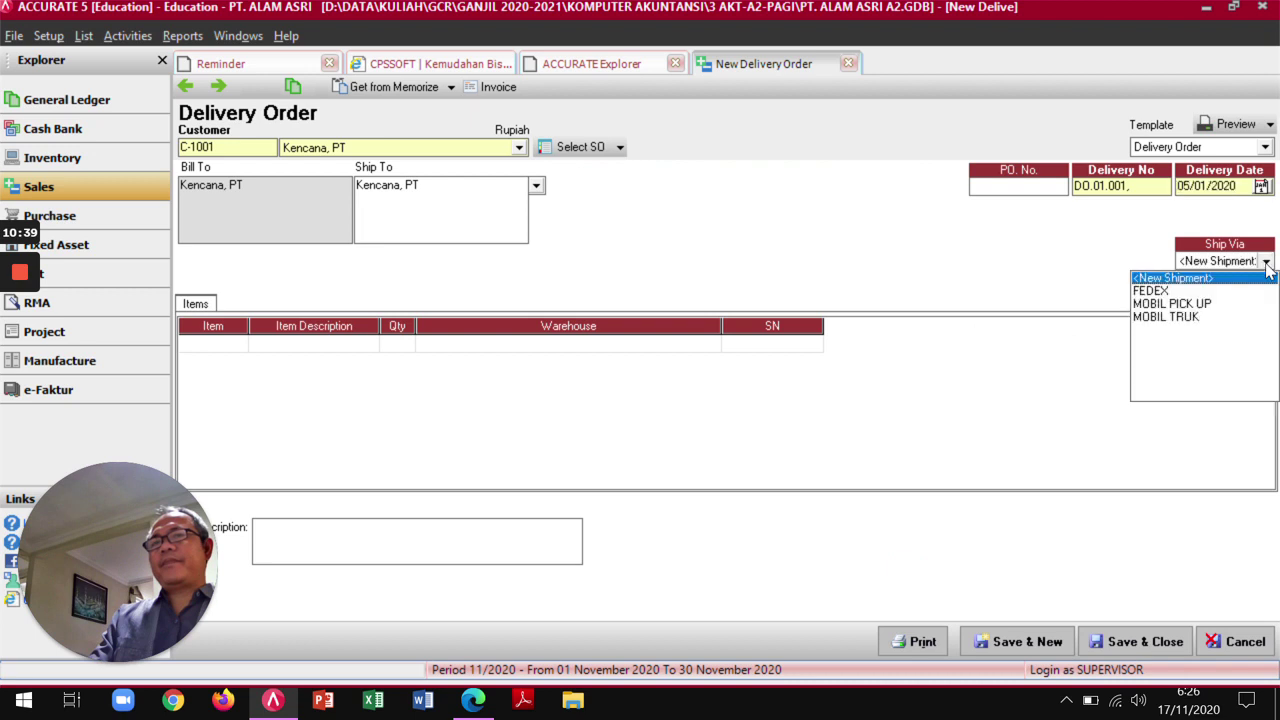
click(1190, 304)
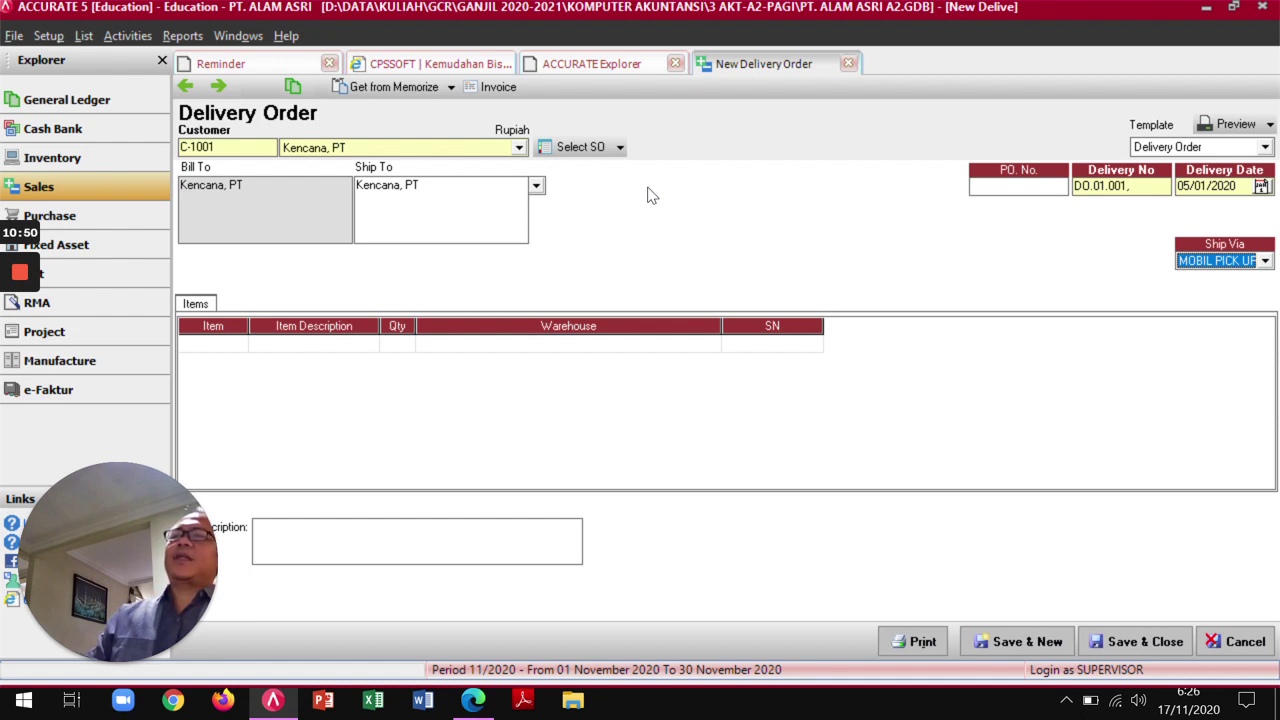
click(620, 148)
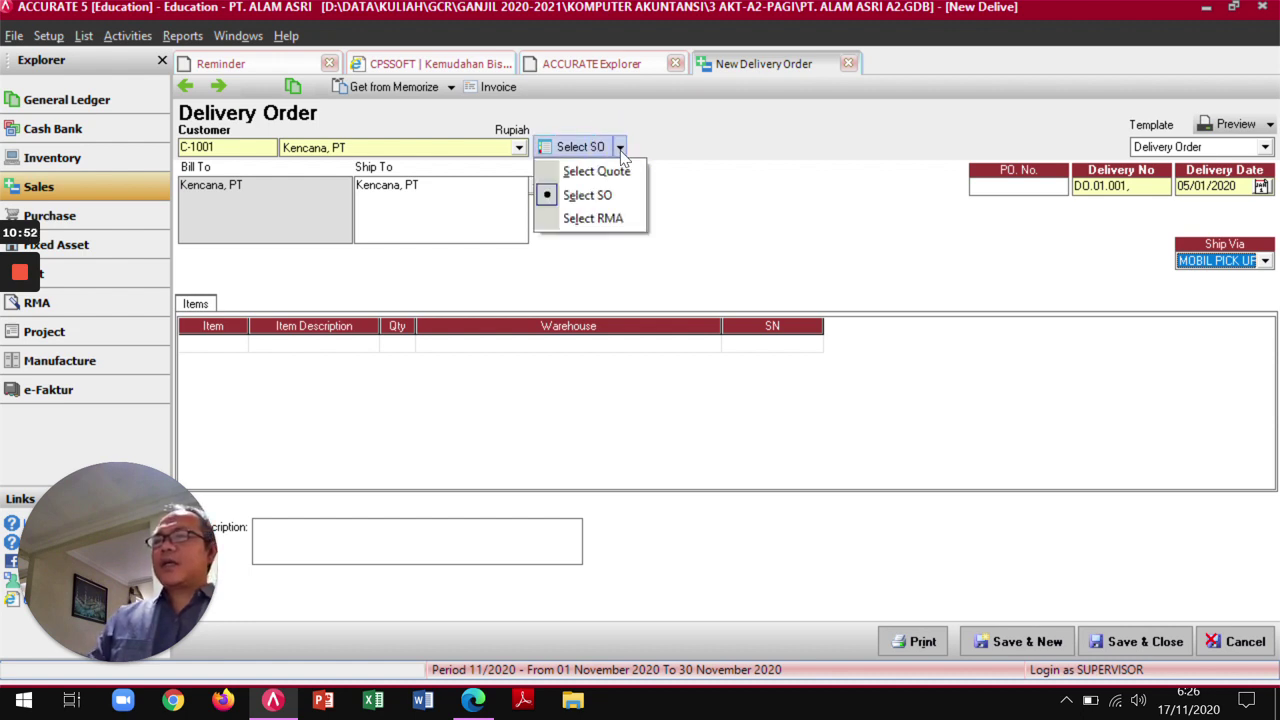
Load the three items of sales order SO.01.001 into DO.01.001 and save it.
click(578, 196)
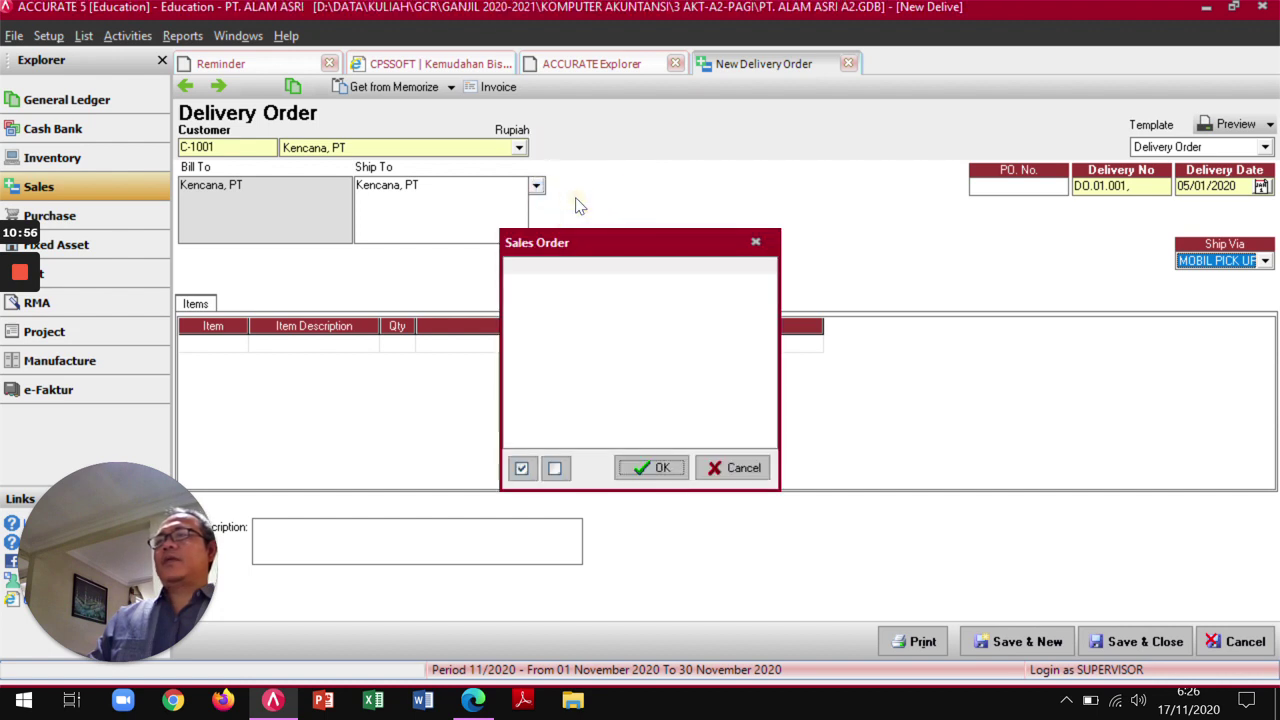
click(514, 286)
click(514, 286)
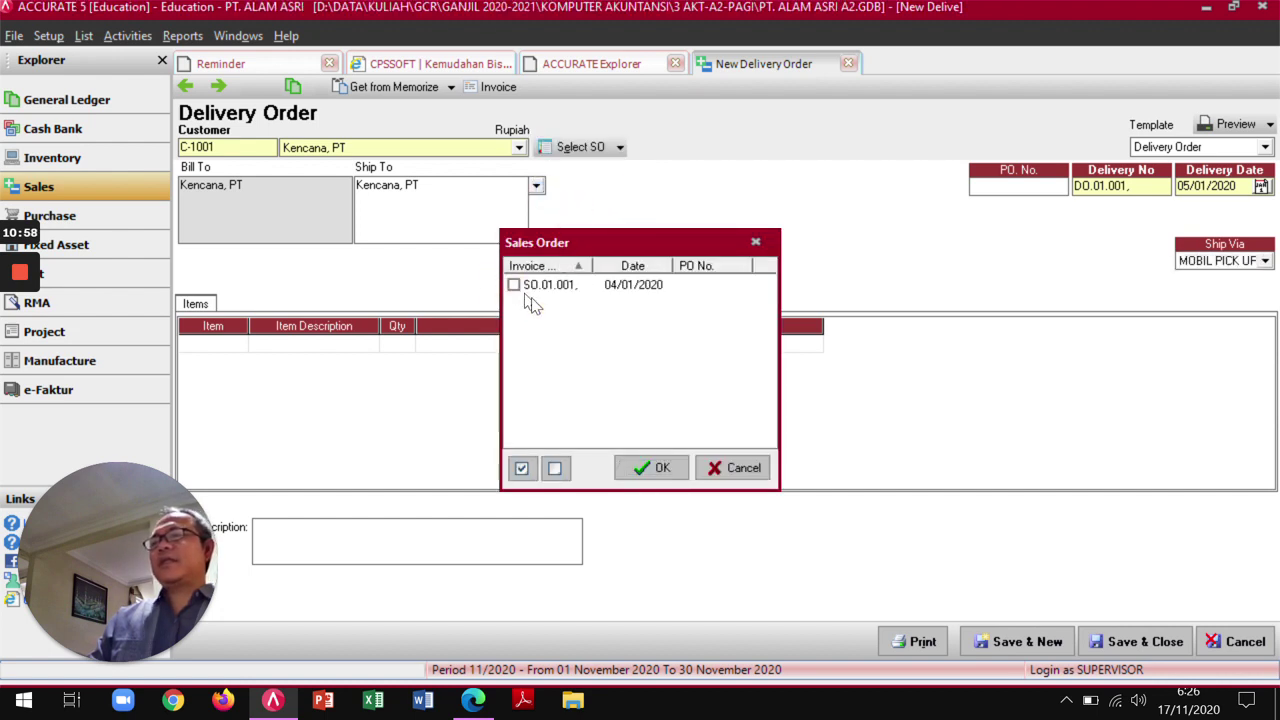
click(514, 286)
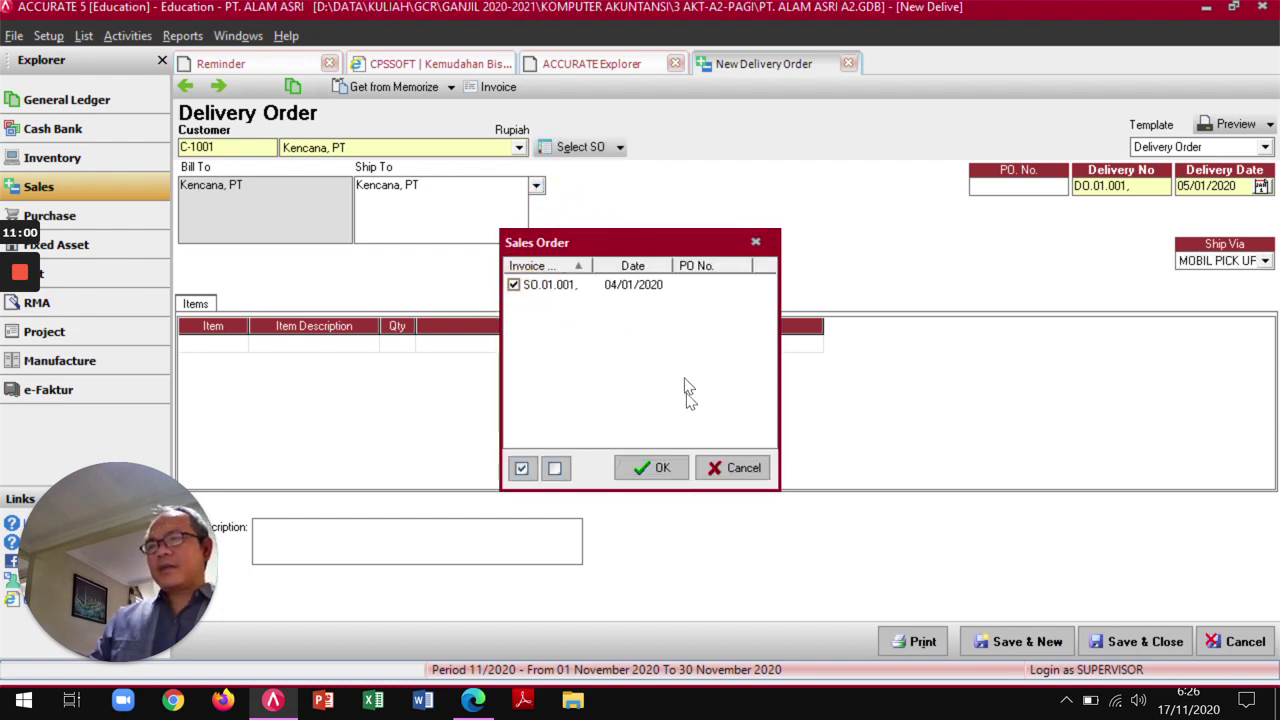
click(663, 470)
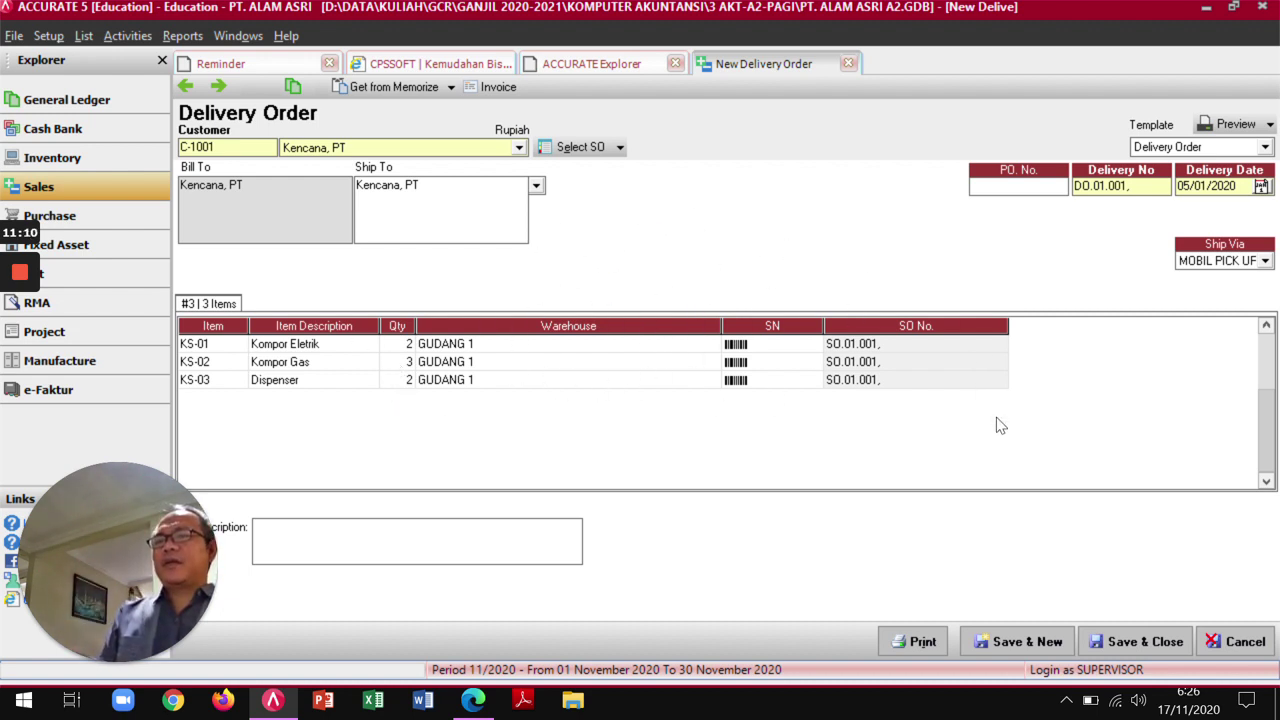
click(1124, 645)
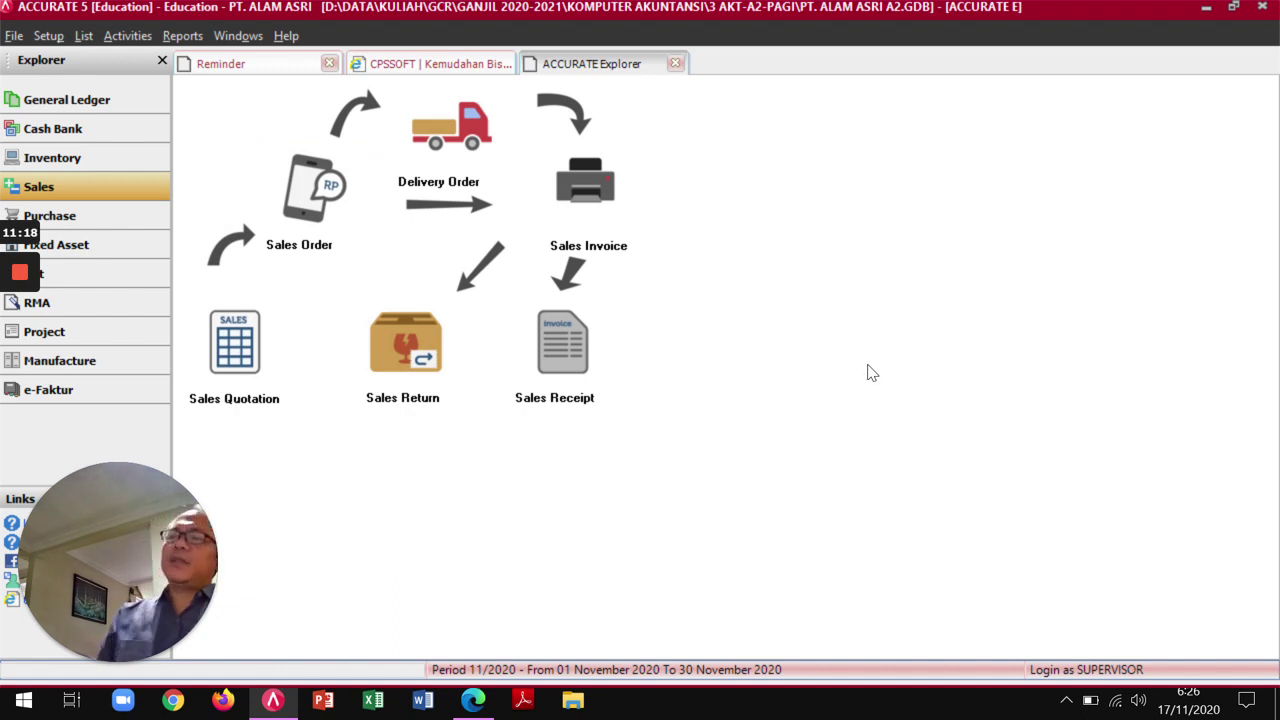
Scroll the PDF to the 6 Januari 2020 sales invoice SI.01.001 exercise on page 56.
key(alt+Tab)
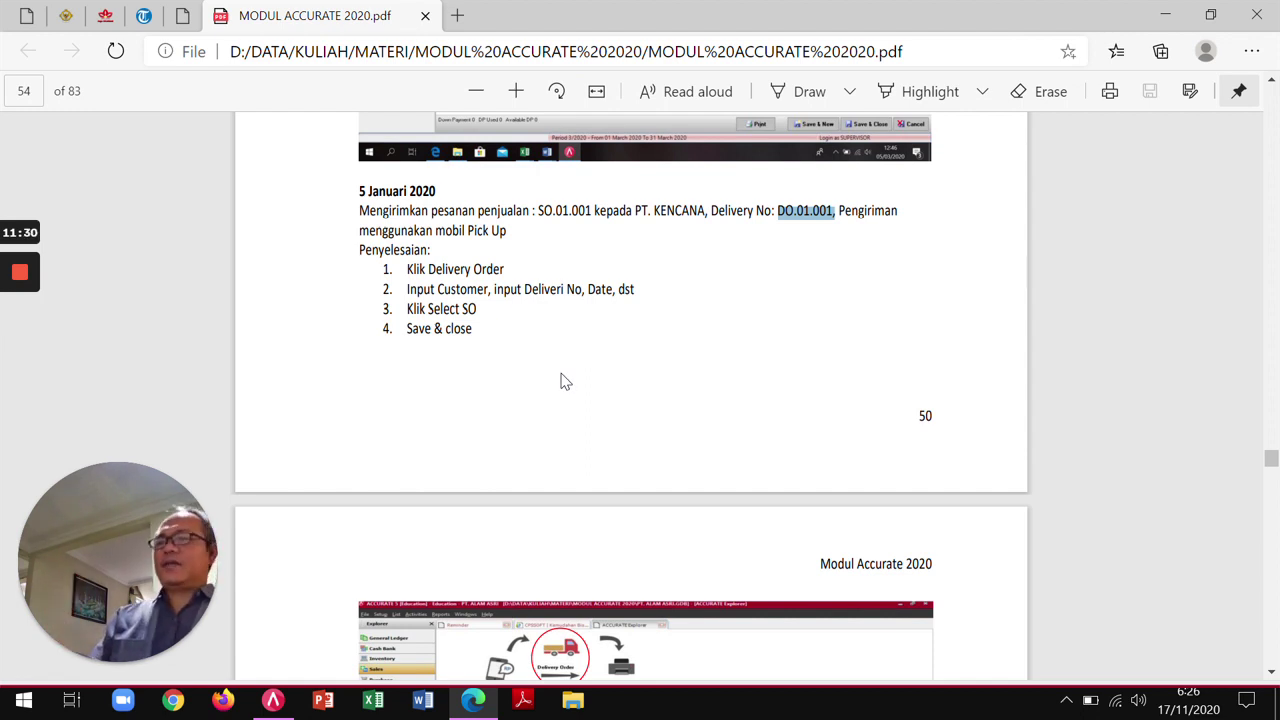
scroll(561, 379, down, 1)
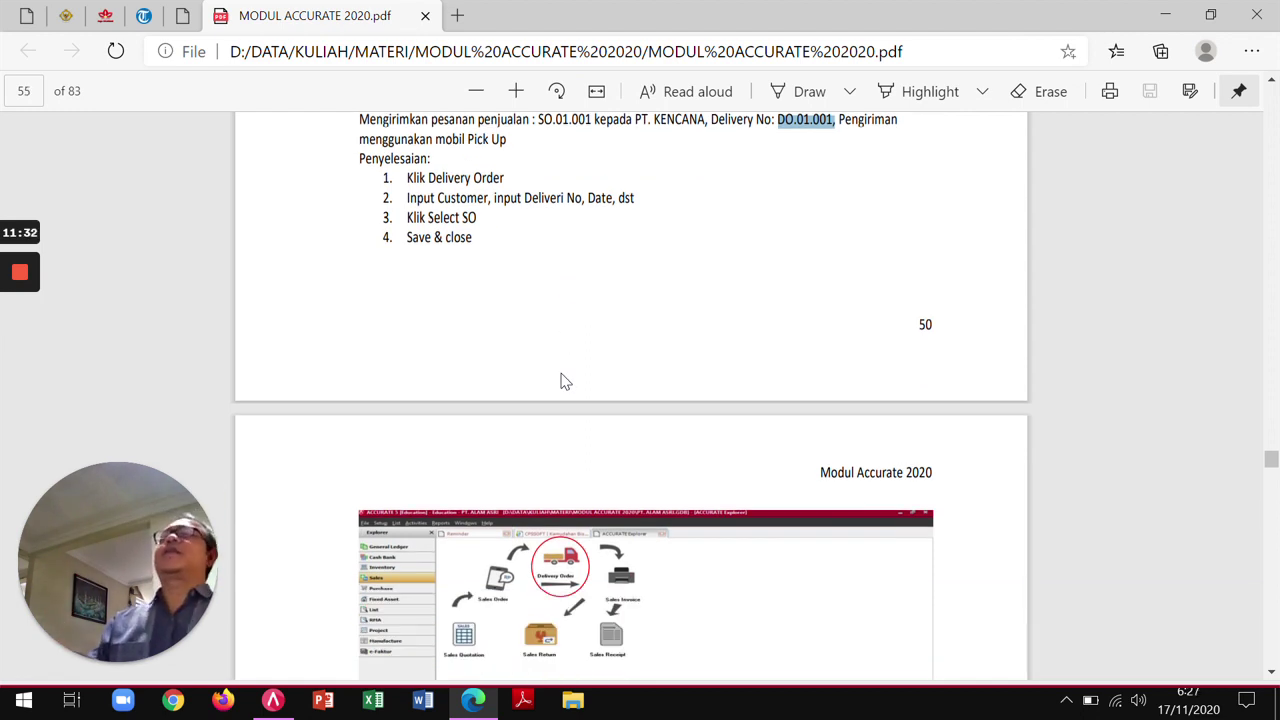
scroll(563, 380, down, 4)
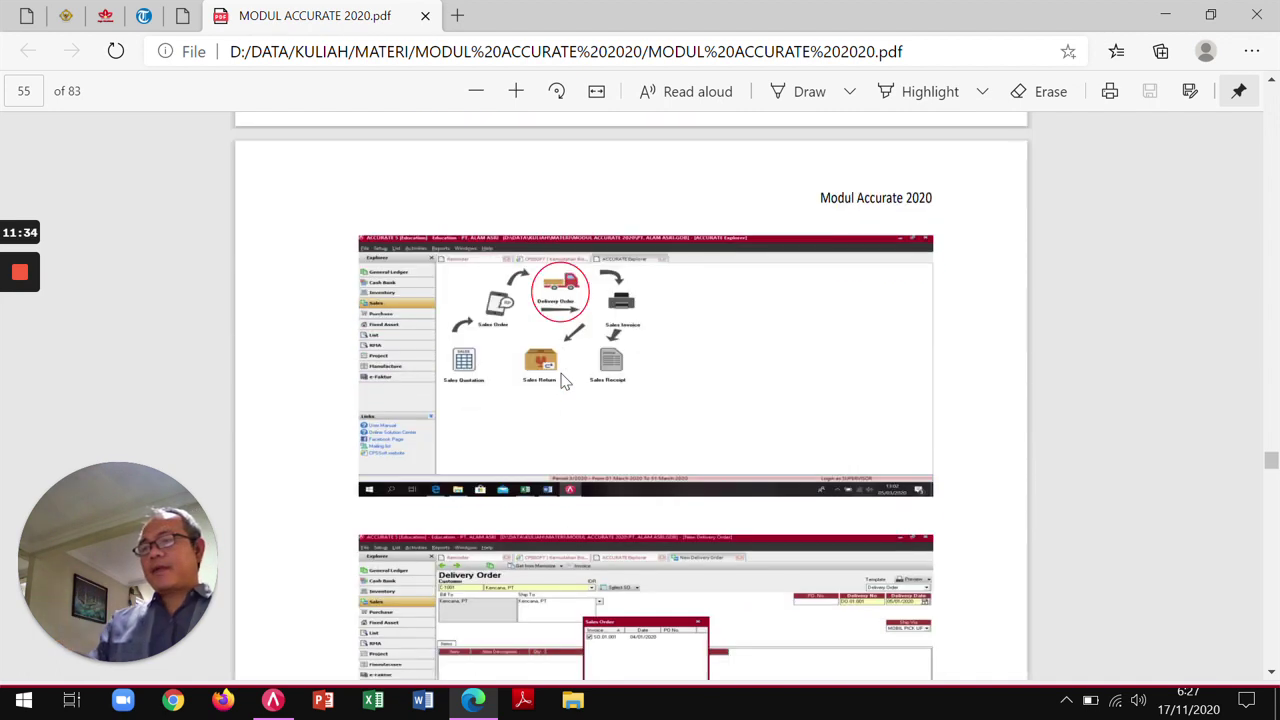
scroll(563, 380, down, 4)
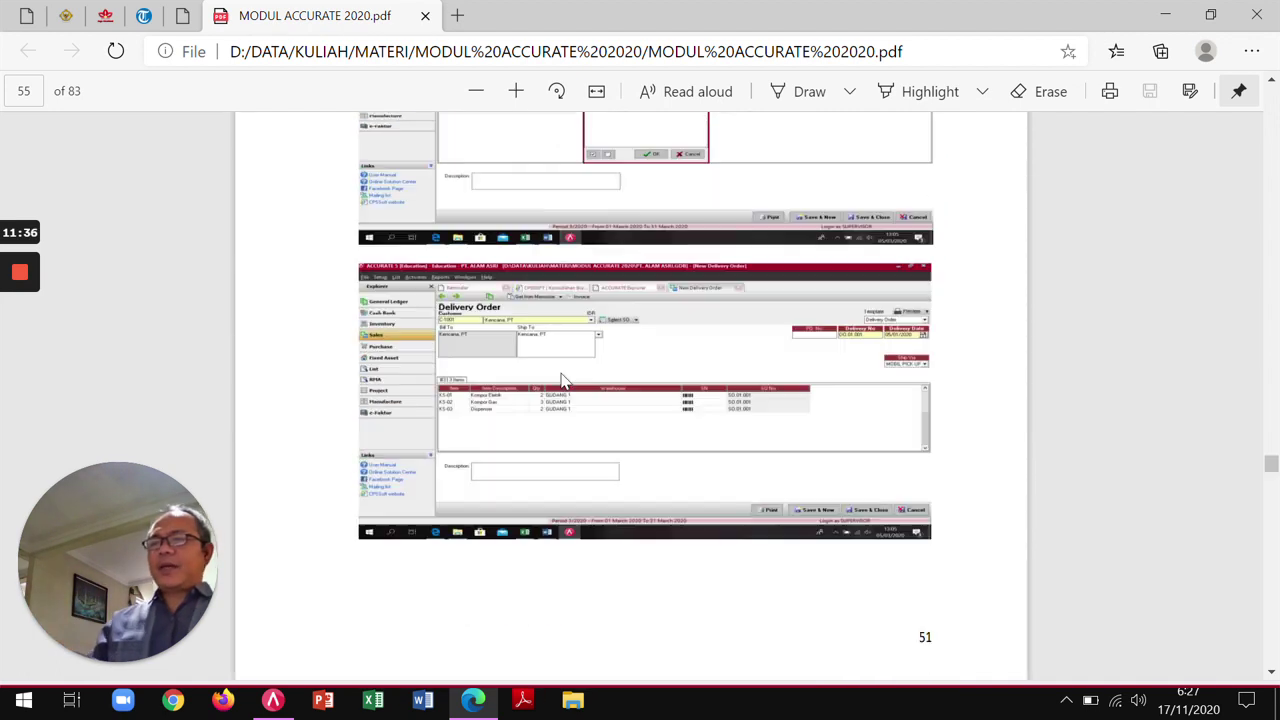
scroll(564, 380, down, 4)
scroll(563, 380, down, 2)
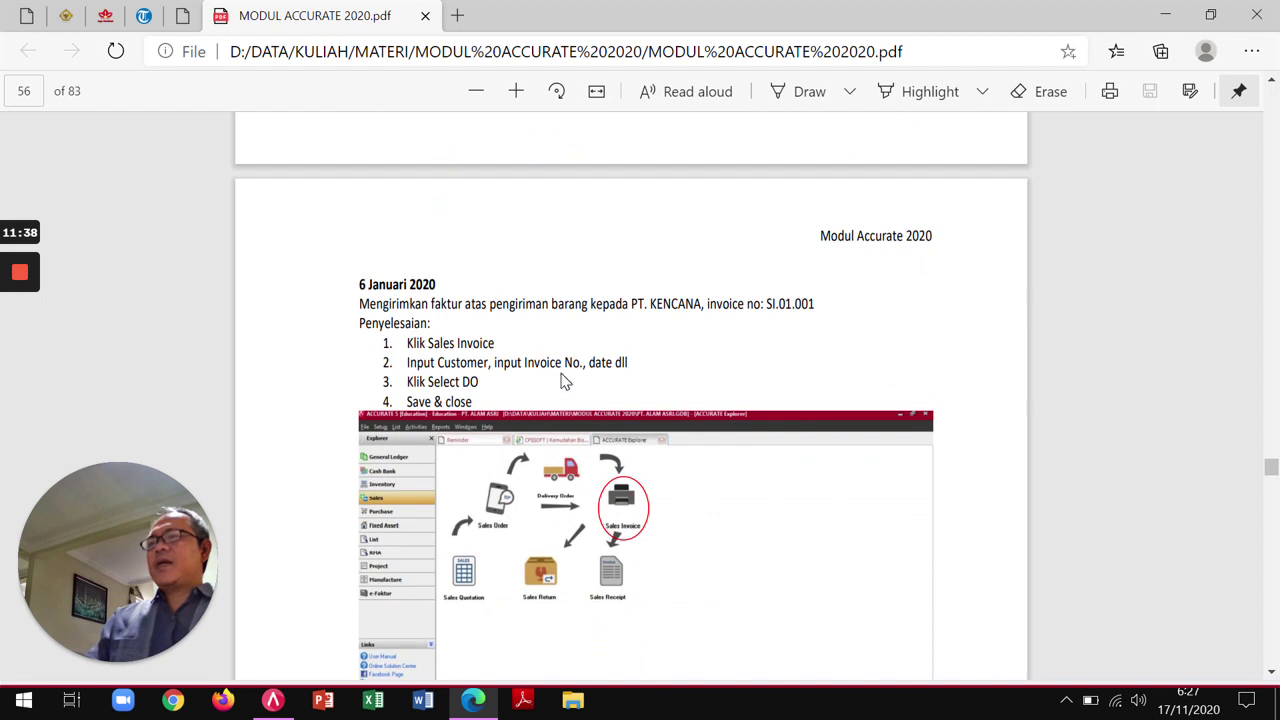
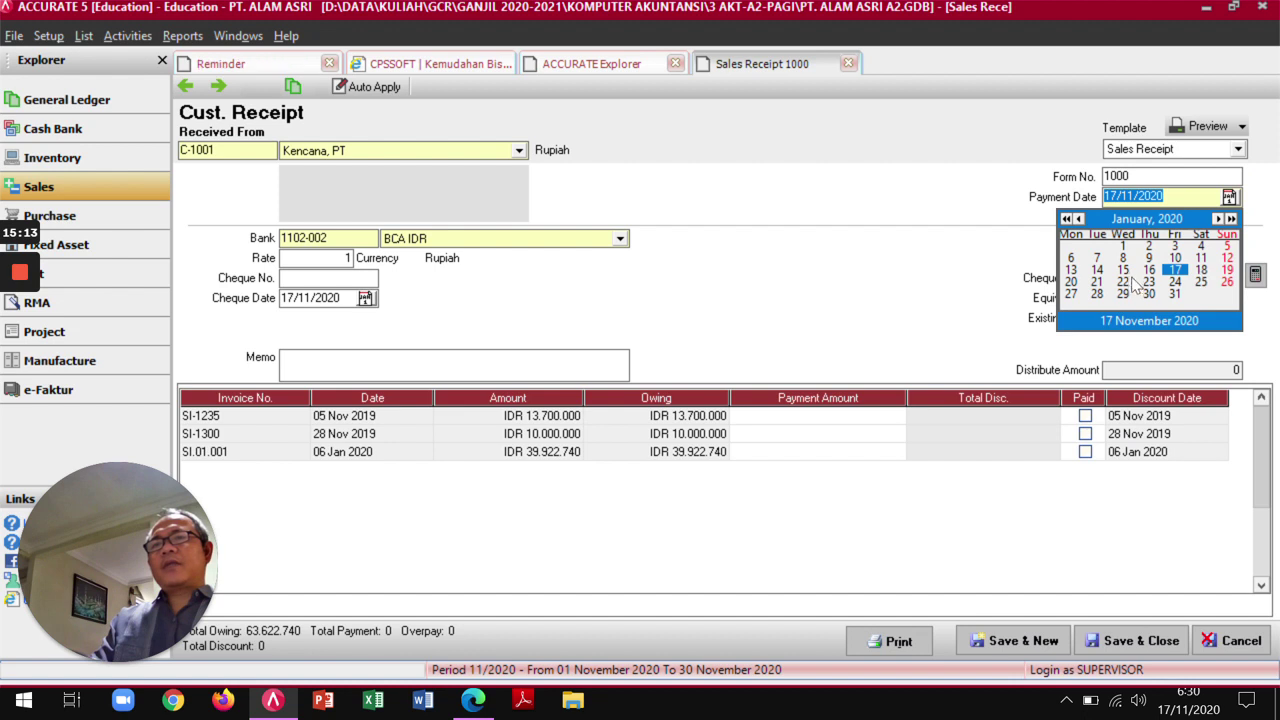
Pick 7 January 2020 as the payment date on receipt 1000.
click(1097, 257)
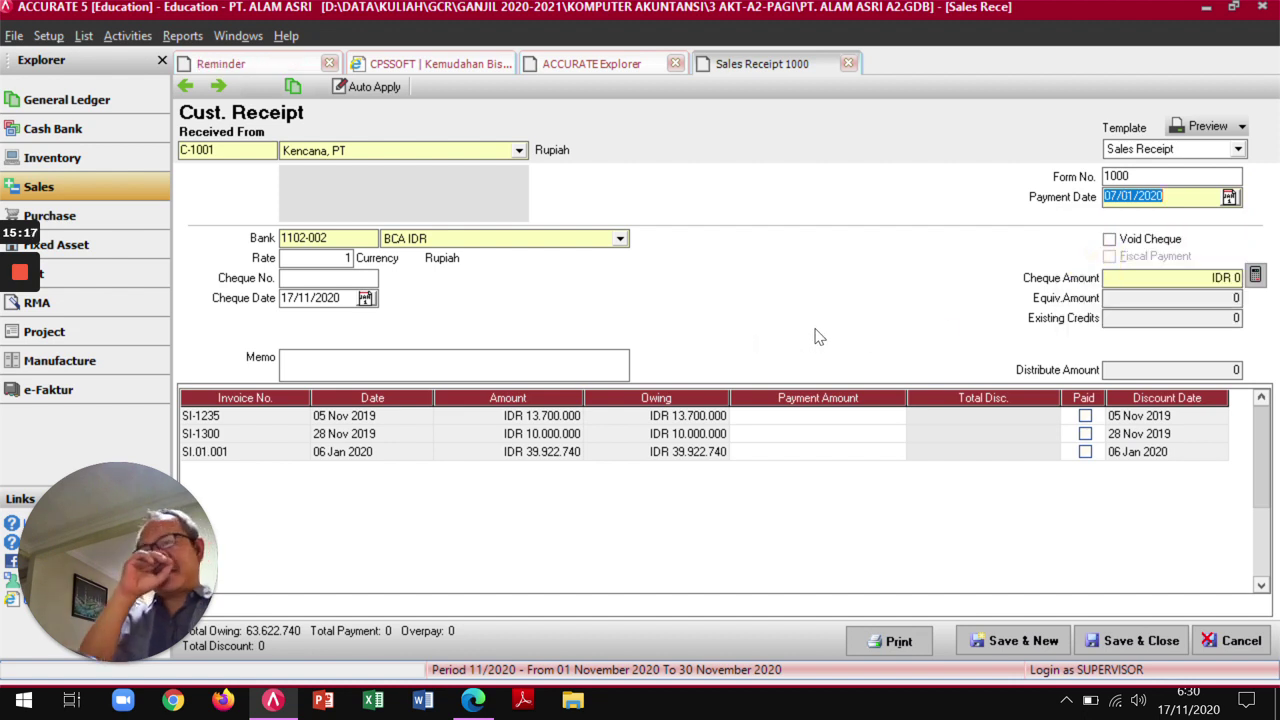
Check the exercise in the PDF module and enter cheque number 100.
key(alt+Tab)
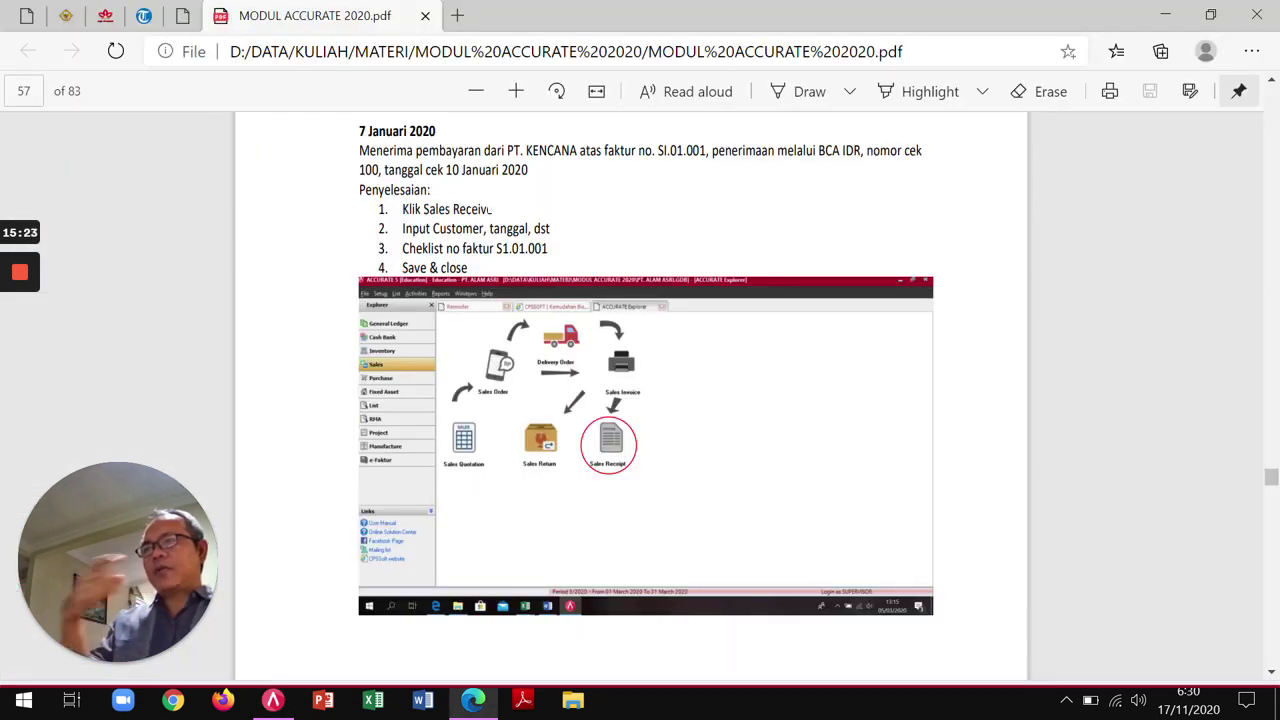
key(alt+Tab)
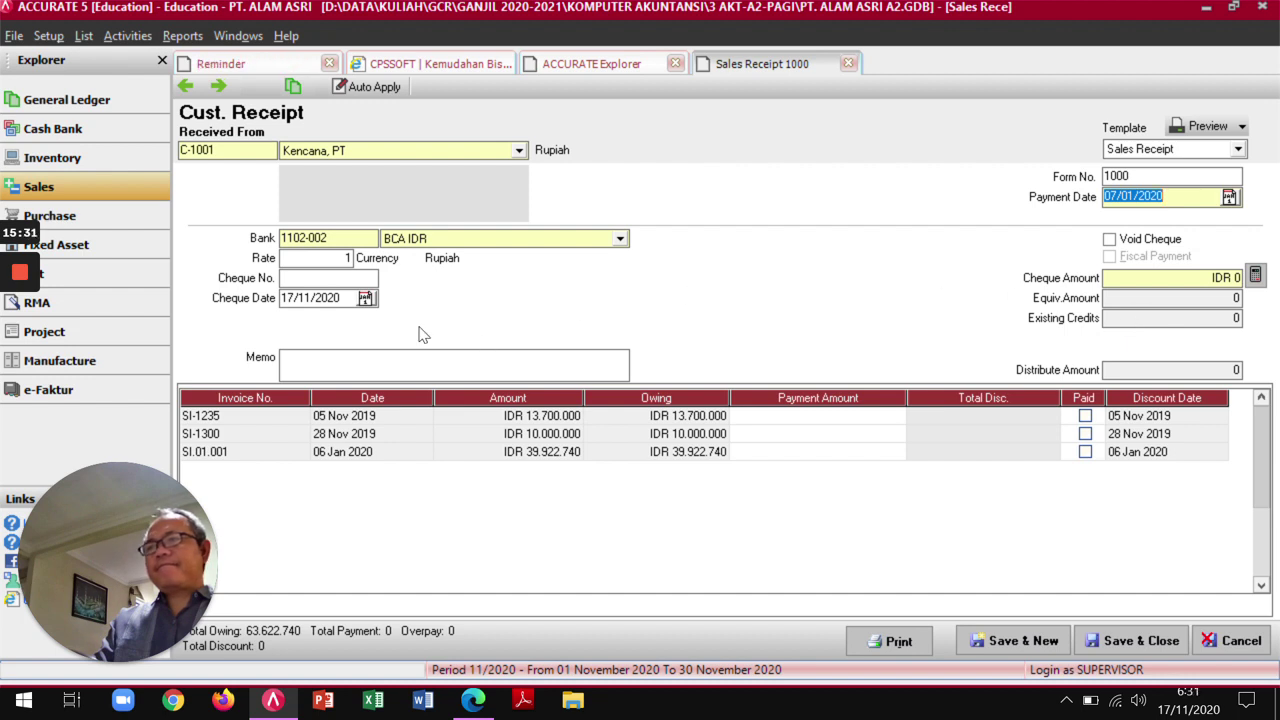
click(326, 277)
text(100)
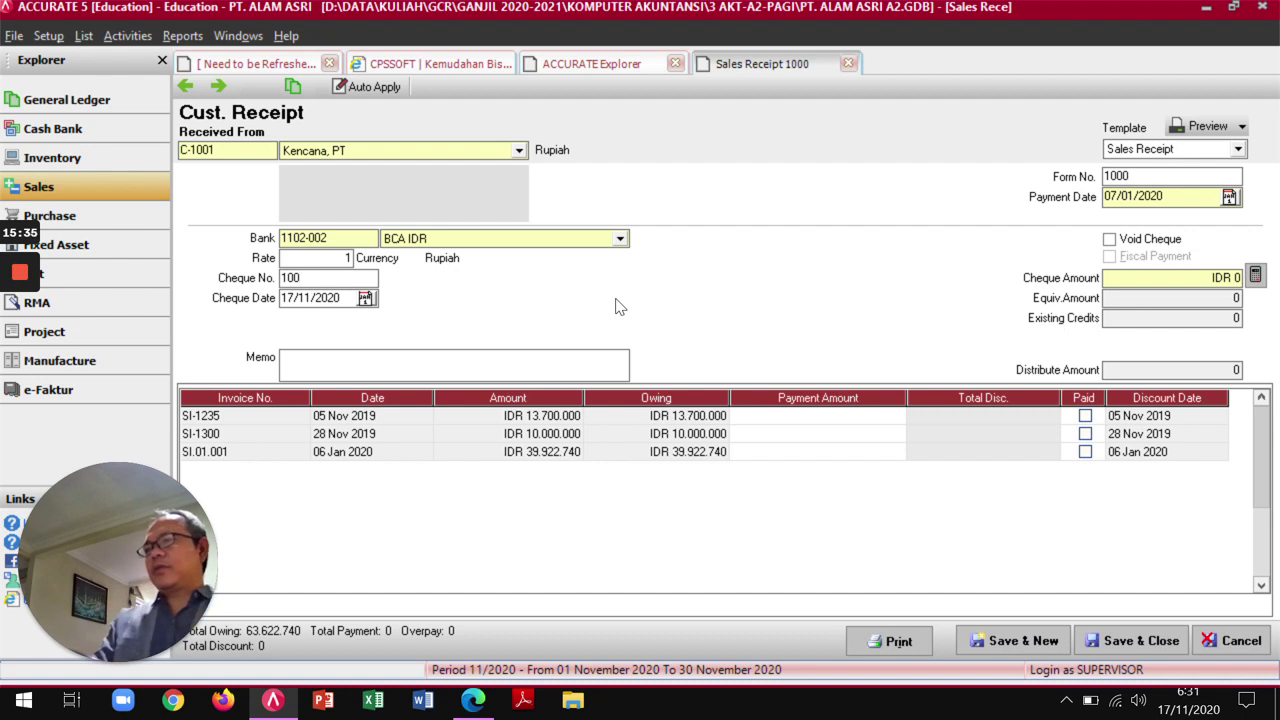
key(Tab)
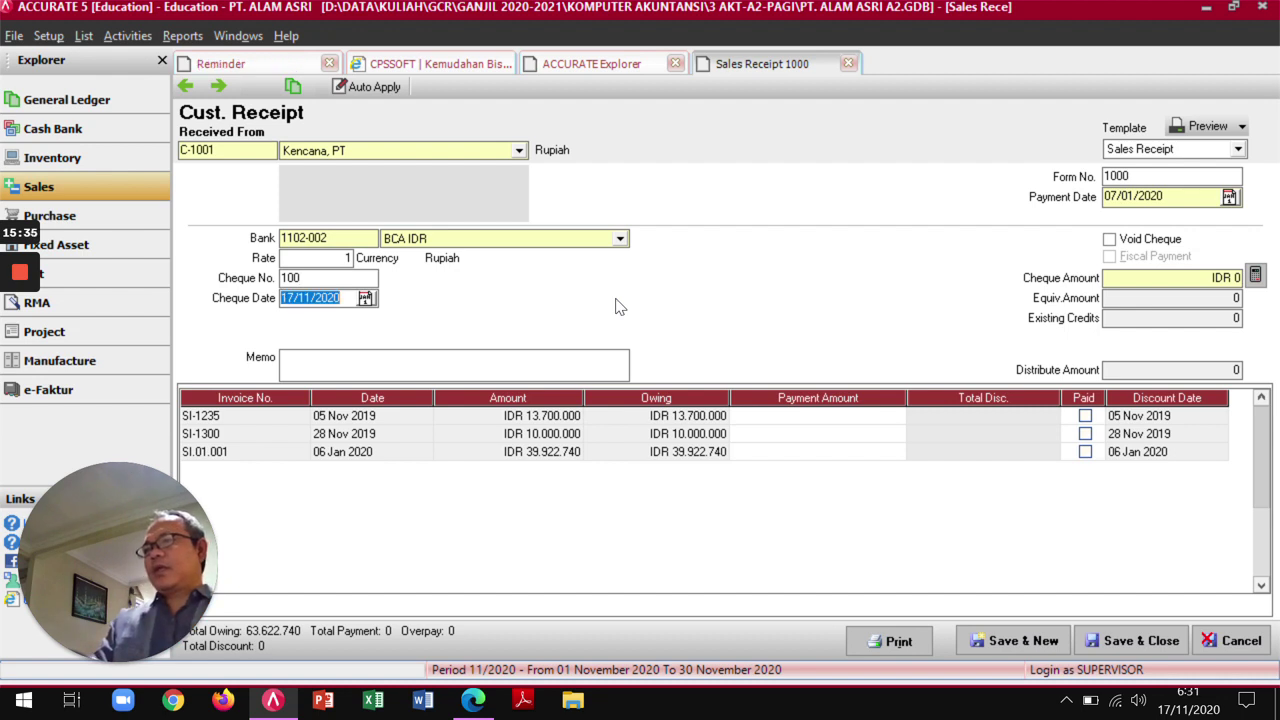
Set the cheque date to 10/01/2020, verifying it against the PDF exercise.
key(alt+Tab)
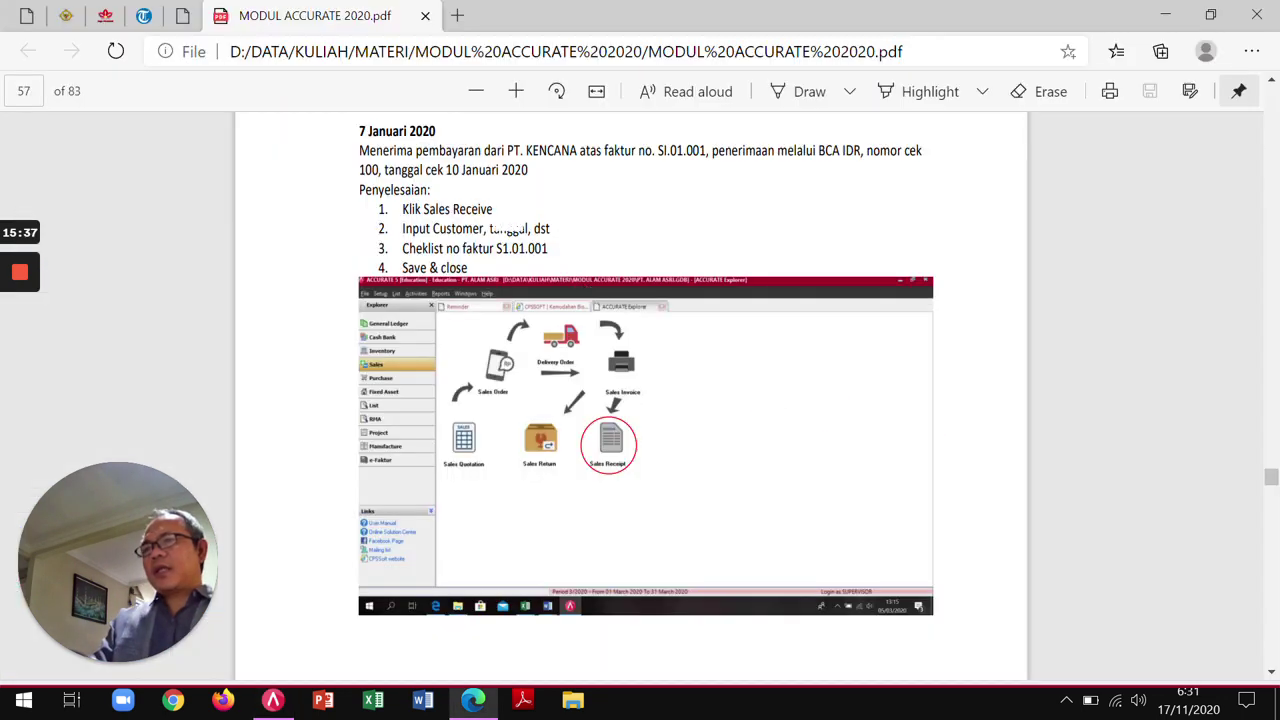
key(alt+Tab)
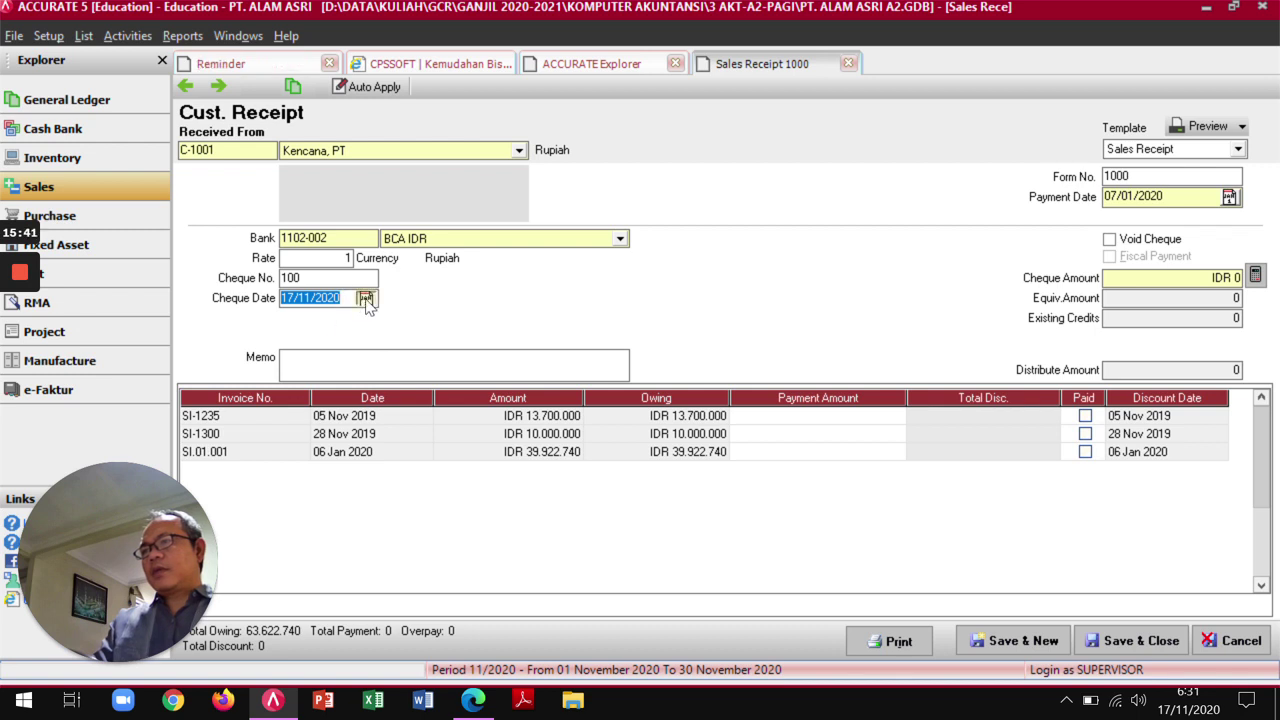
click(365, 298)
click(310, 318)
click(319, 339)
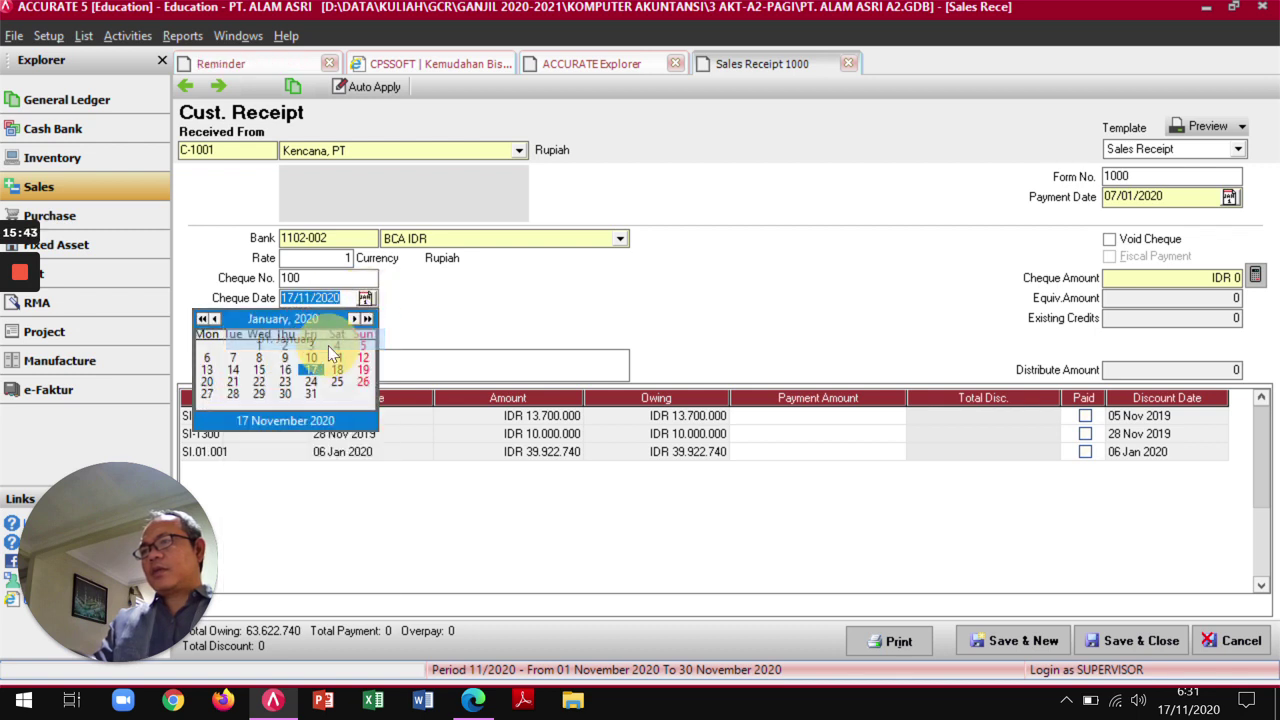
click(314, 358)
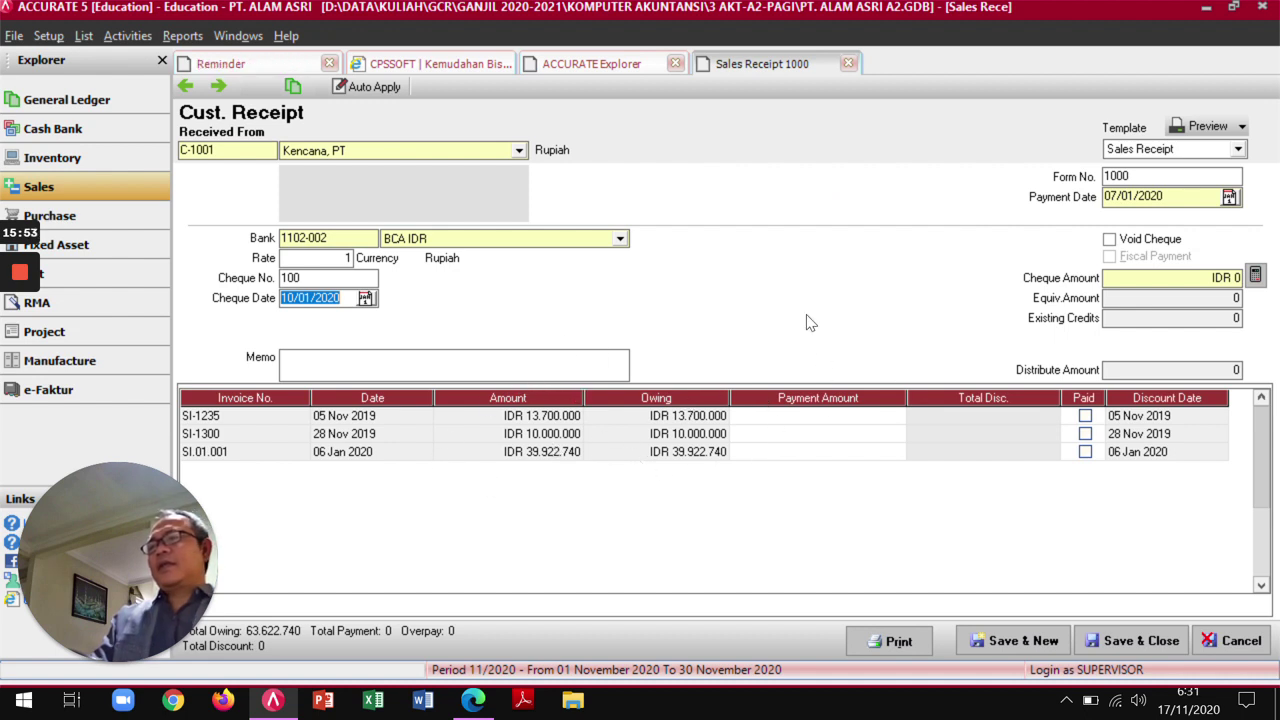
key(alt+Tab)
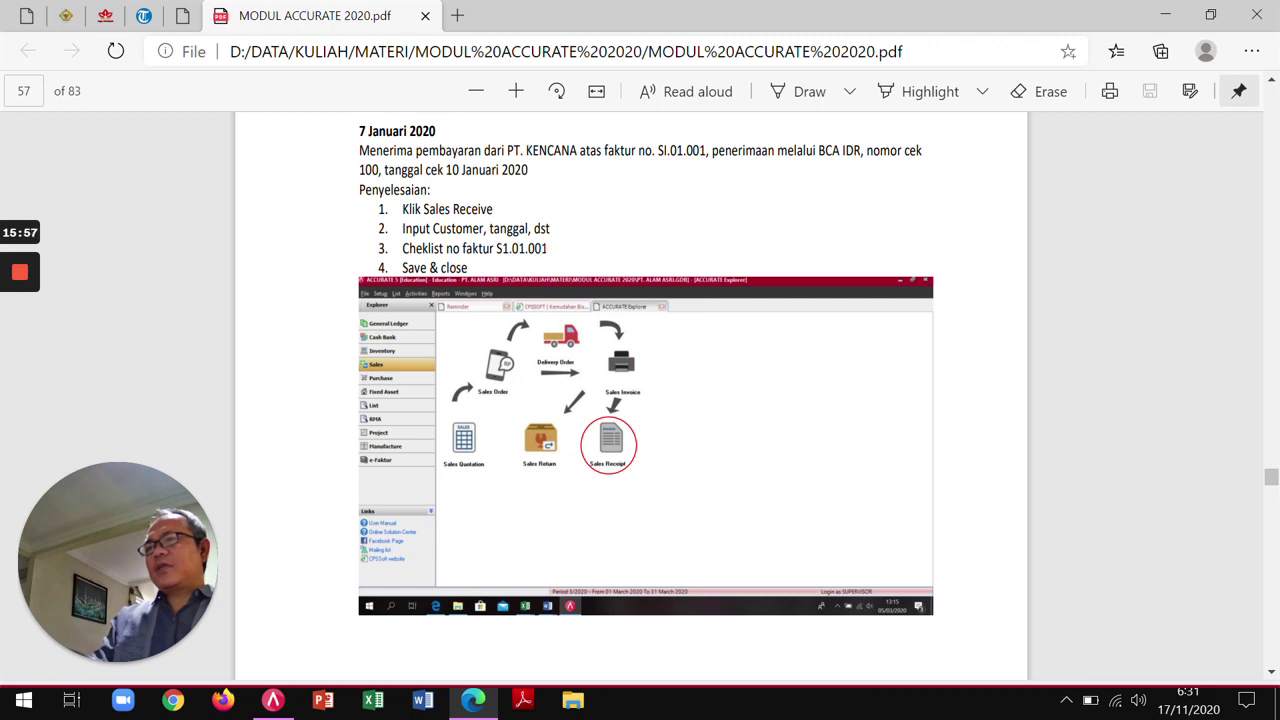
key(alt+Tab)
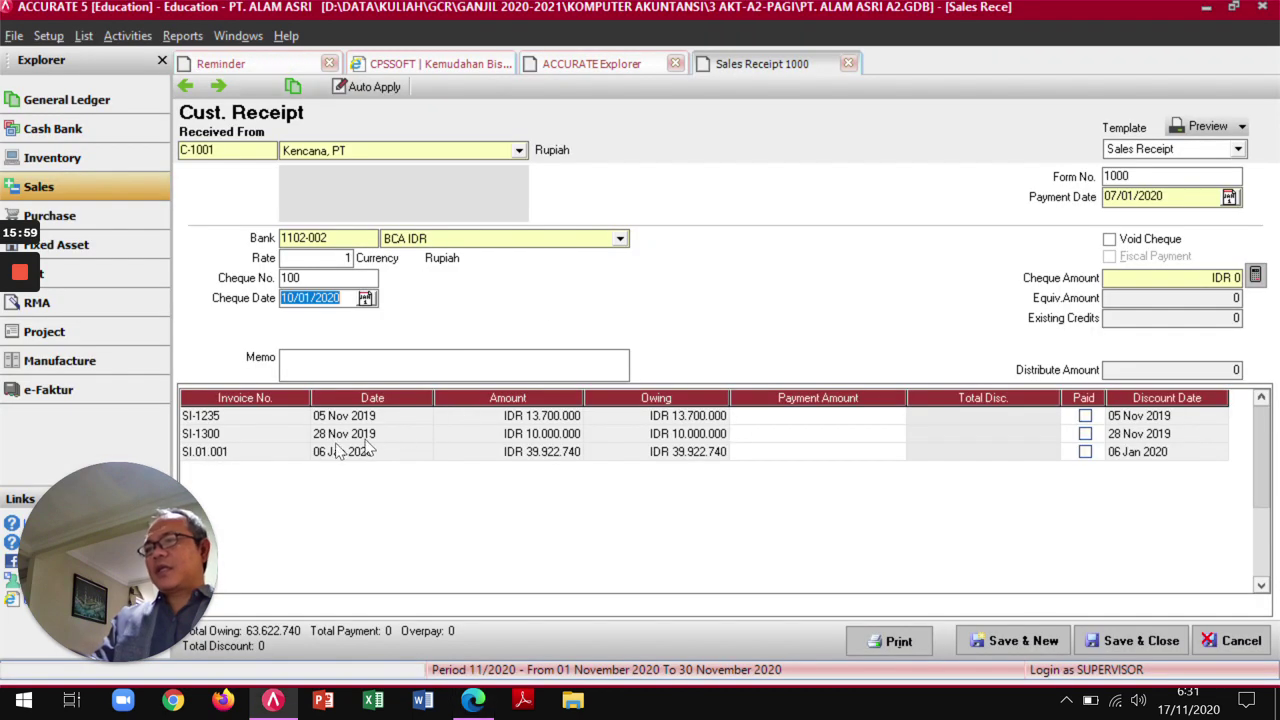
Open invoice SI.01.001 from receipt 1000 and compare its details with the receipt.
double_click(1086, 456)
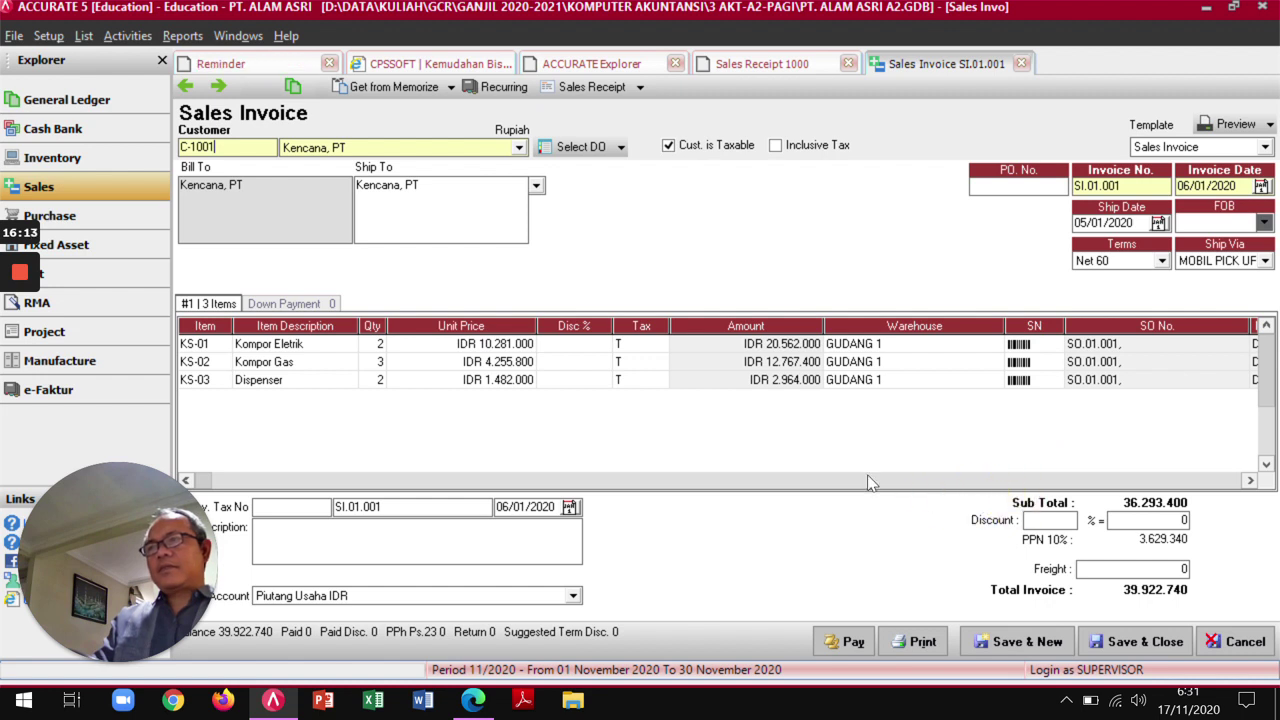
click(762, 63)
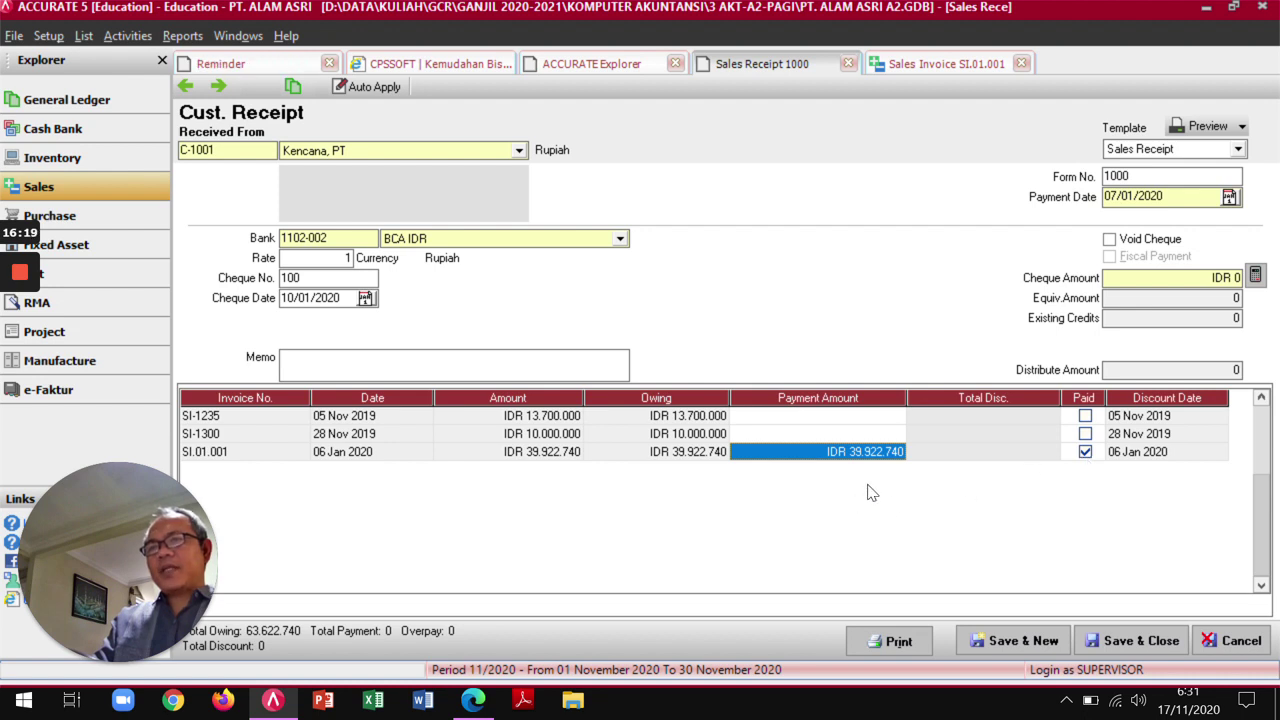
click(962, 65)
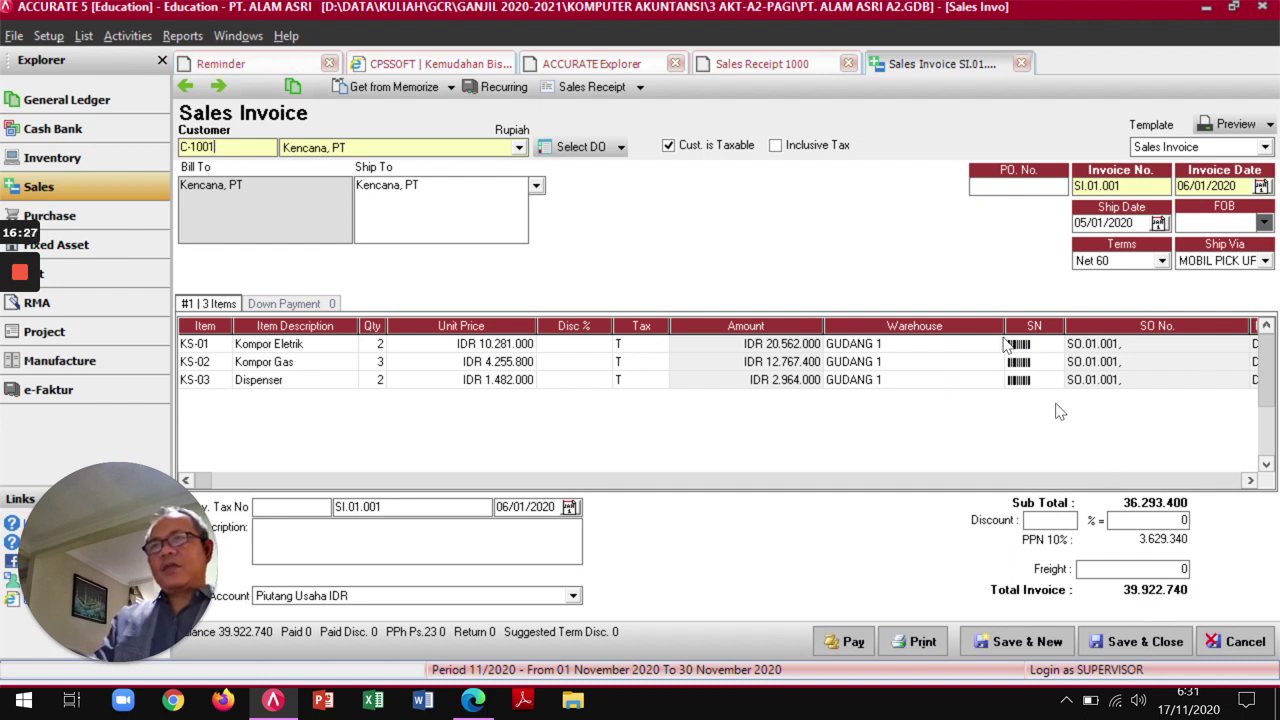
click(771, 66)
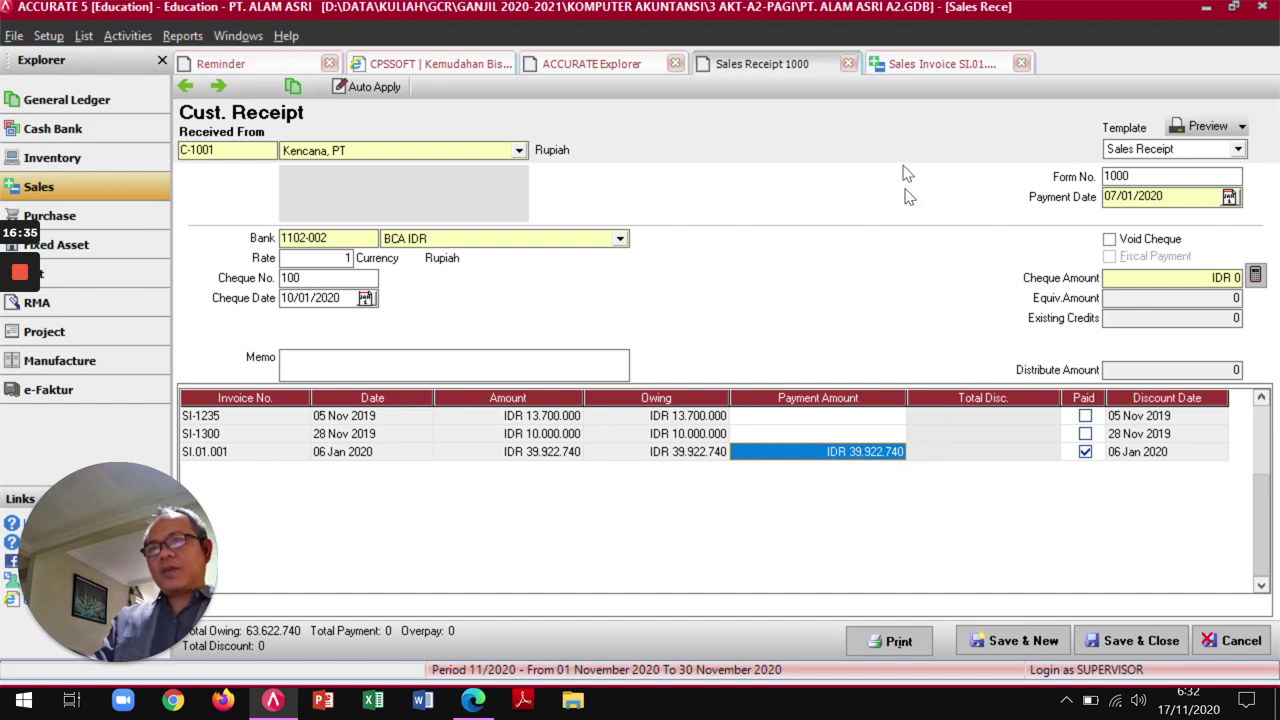
click(923, 66)
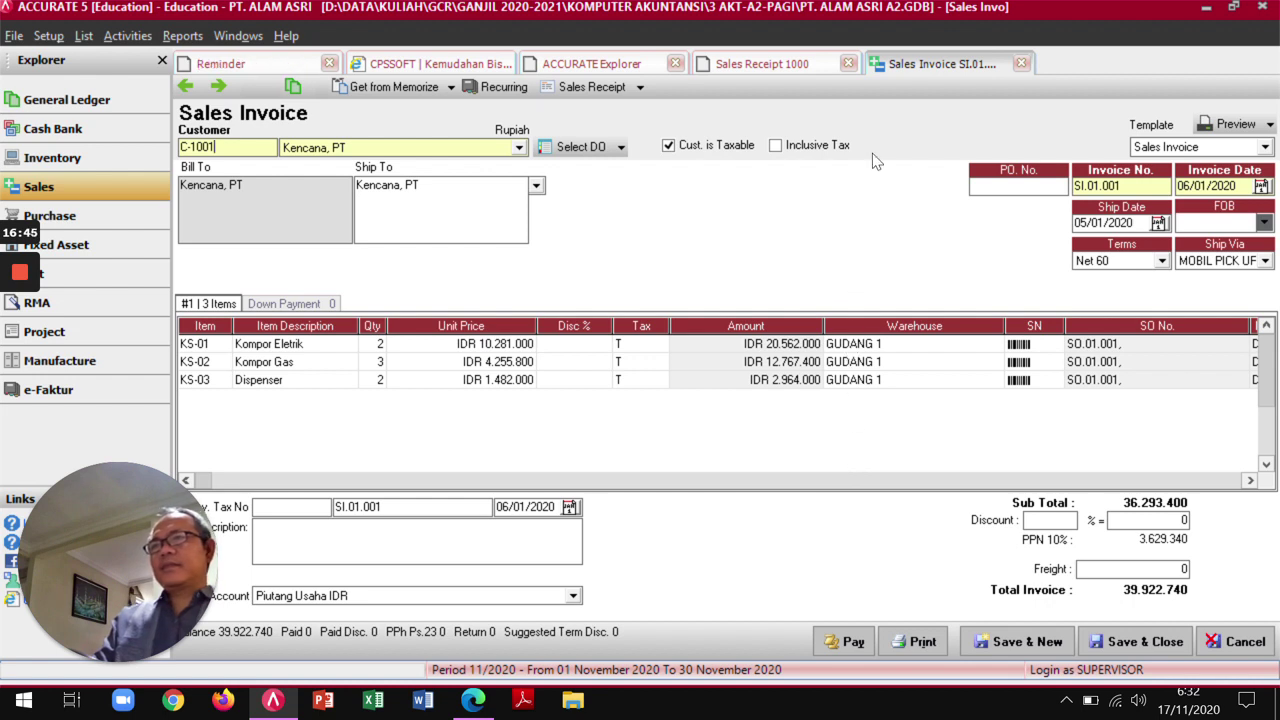
click(795, 63)
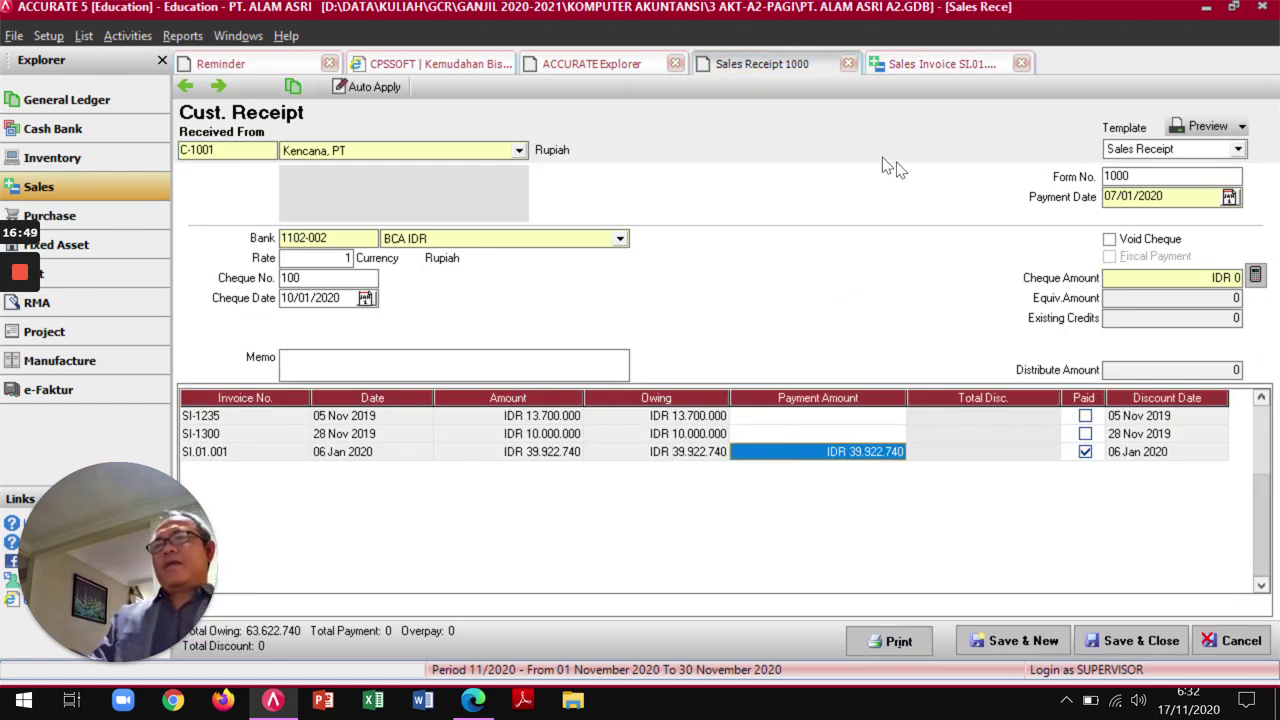
click(1133, 641)
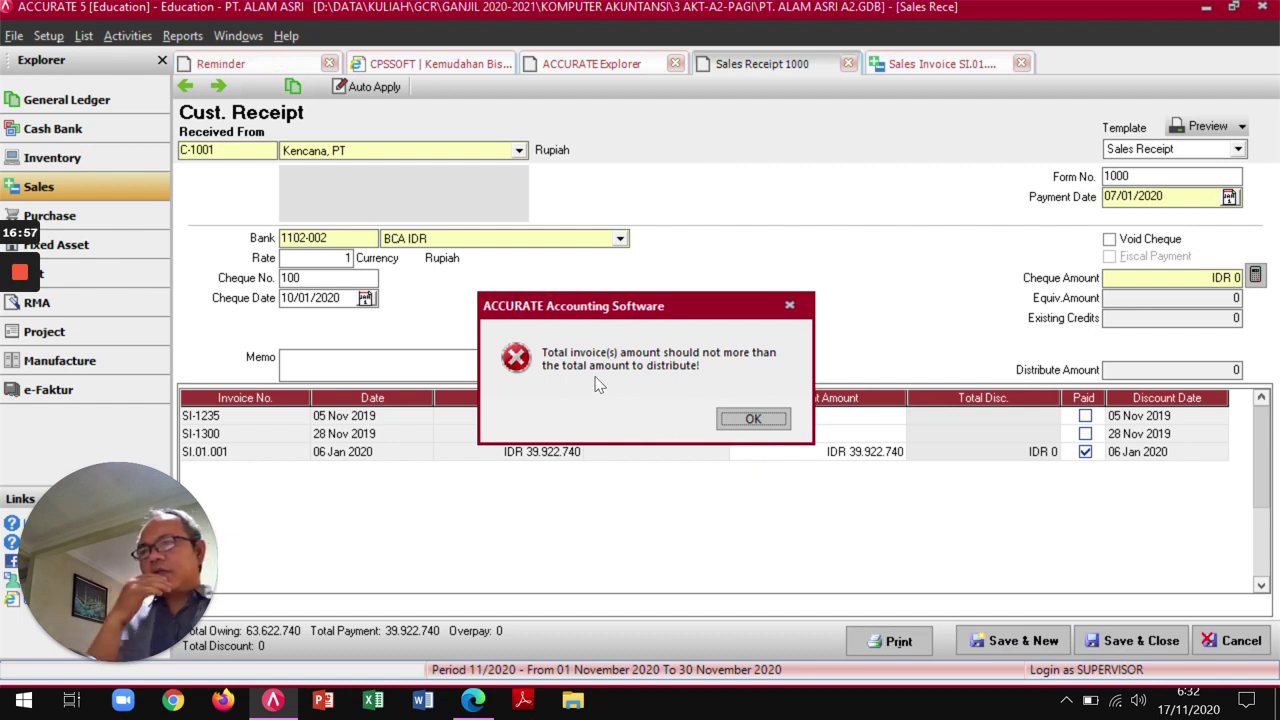
click(742, 422)
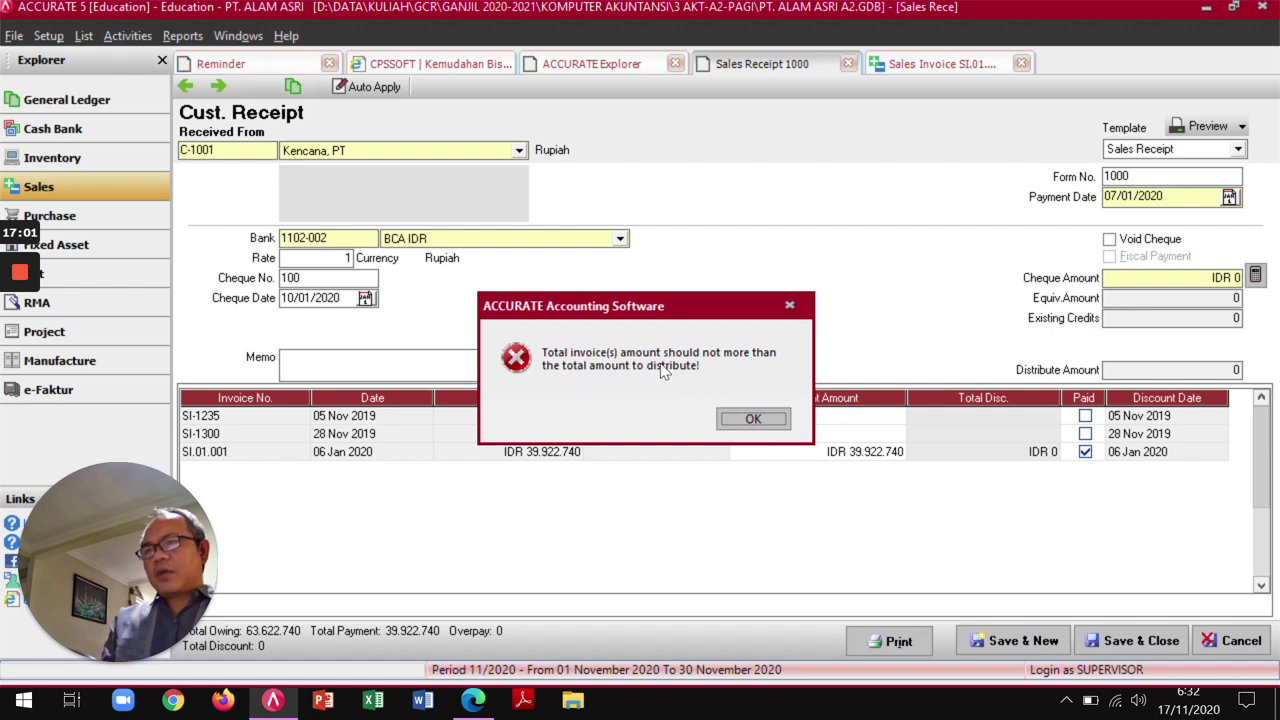
click(752, 422)
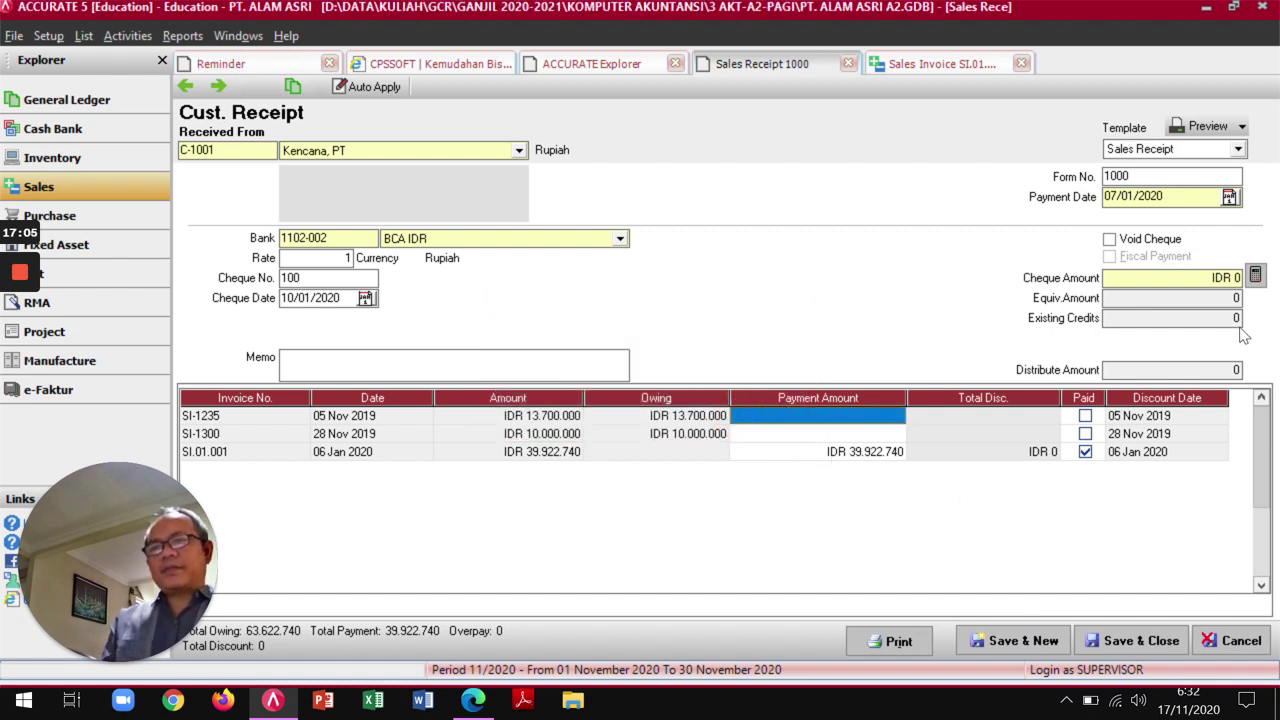
Fill the cheque amount with IDR 39.922.740, save receipt 1000, and close invoice SI.01.001.
click(1256, 276)
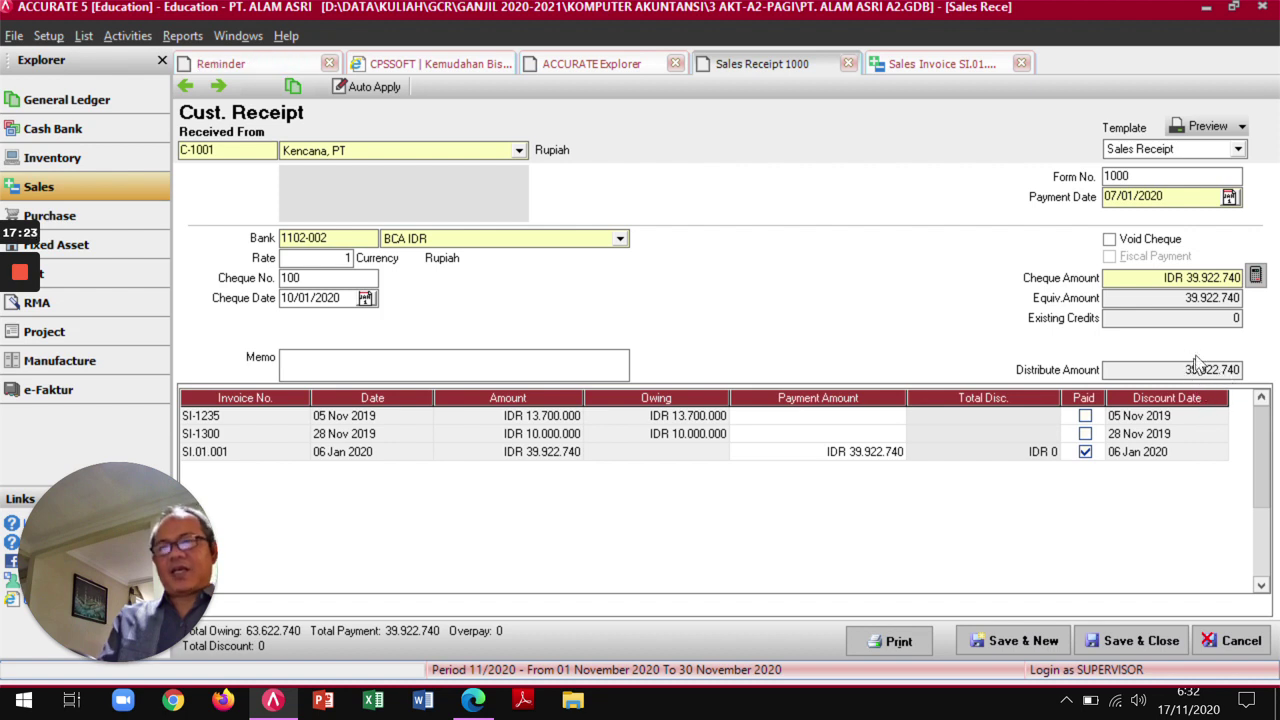
click(1136, 638)
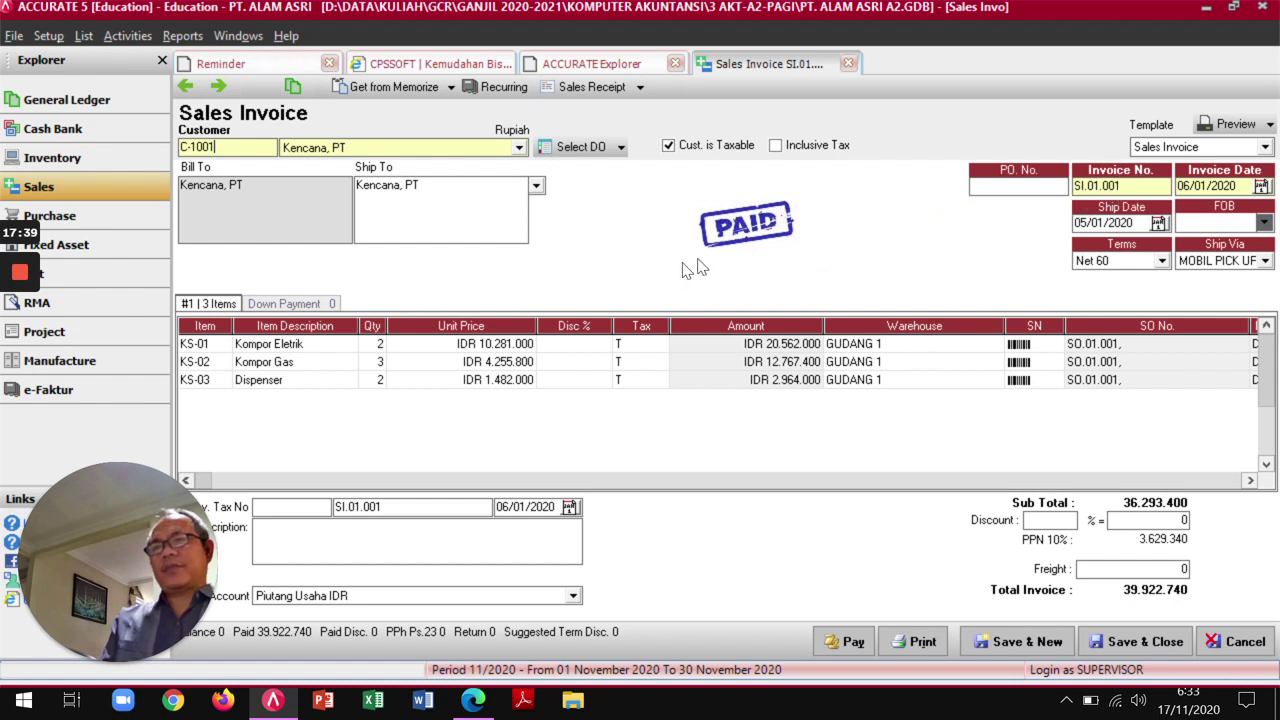
click(1137, 649)
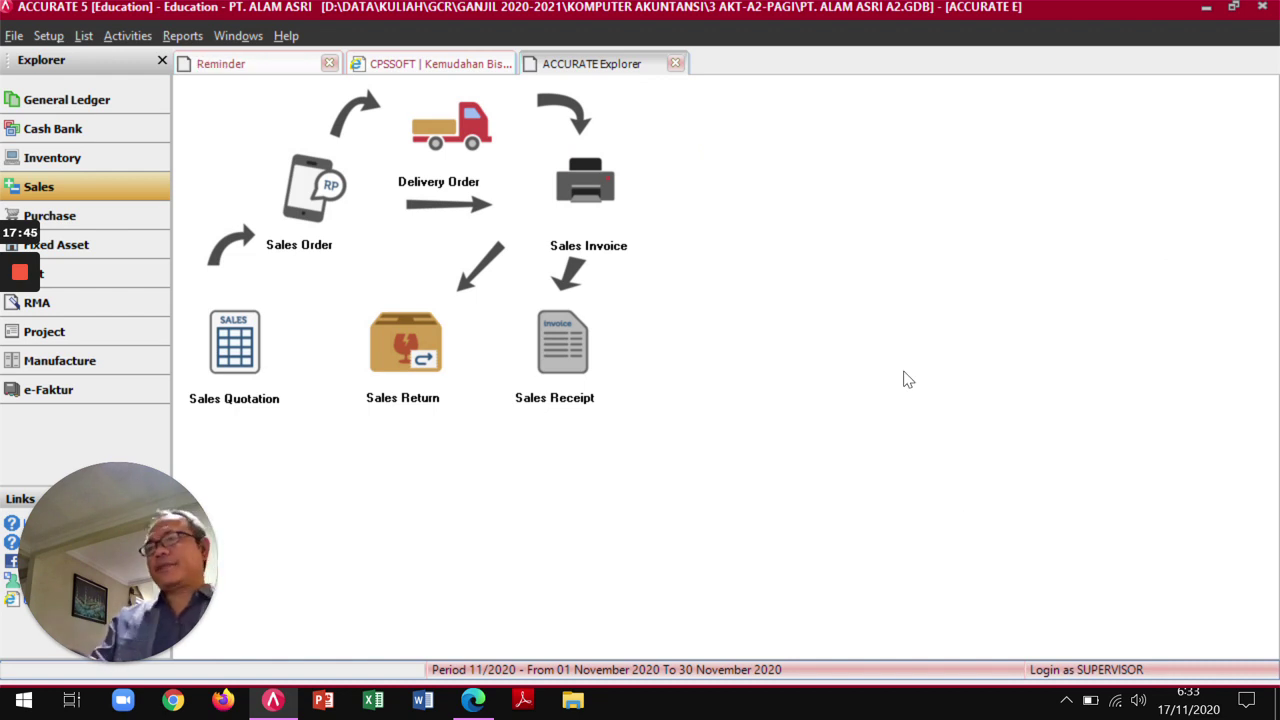
Bring up page 58 of the PDF module with the Kompor Gas sales return exercise.
key(alt+Tab)
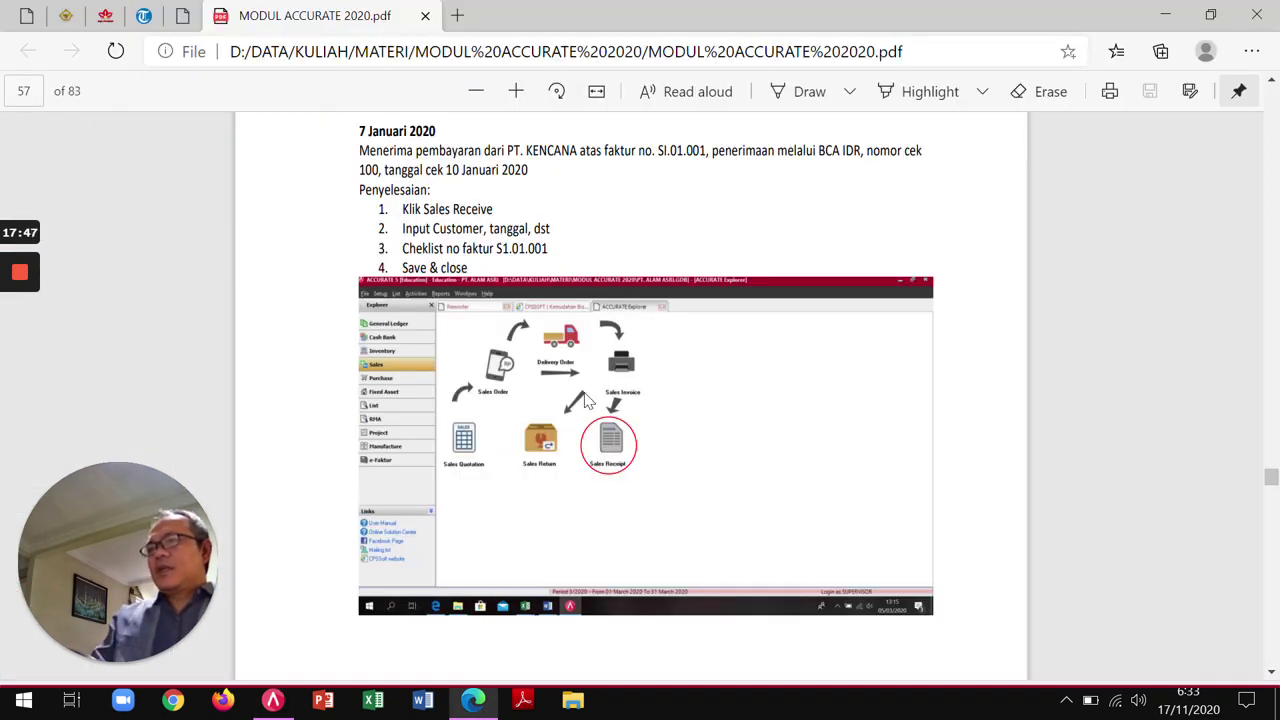
scroll(588, 400, down, 10)
scroll(588, 400, up, 3)
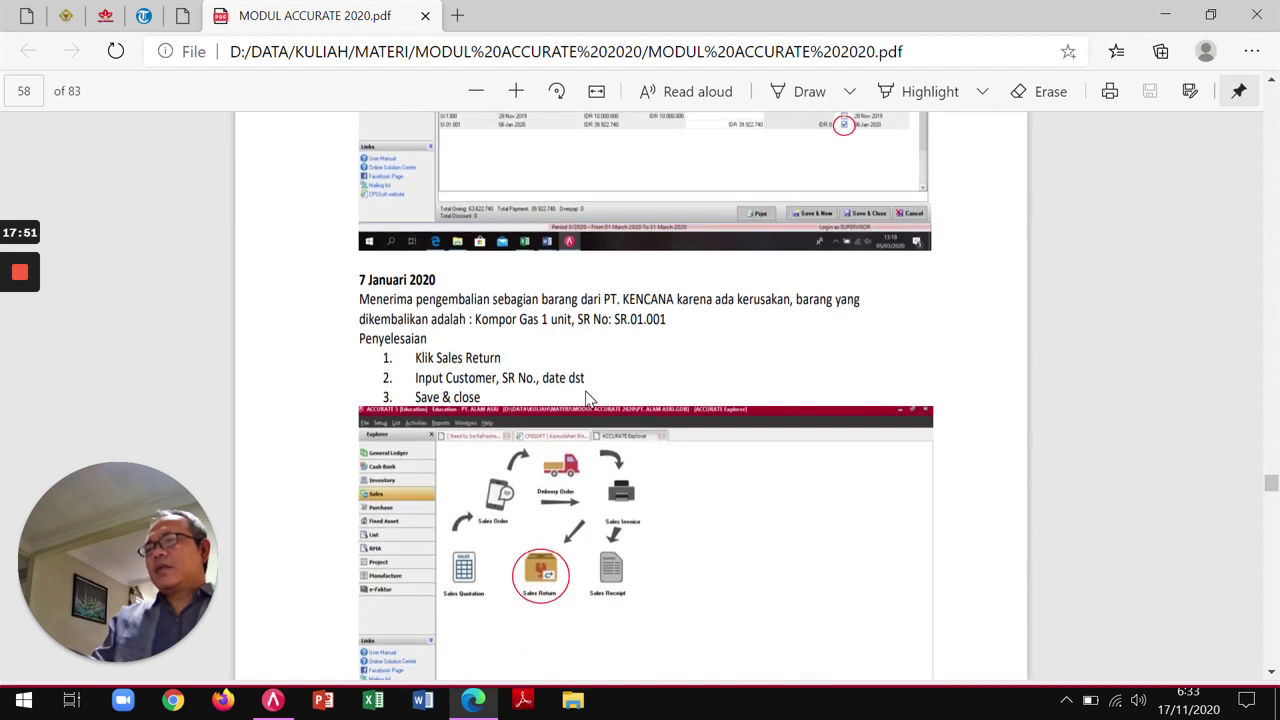
scroll(588, 398, up, 10)
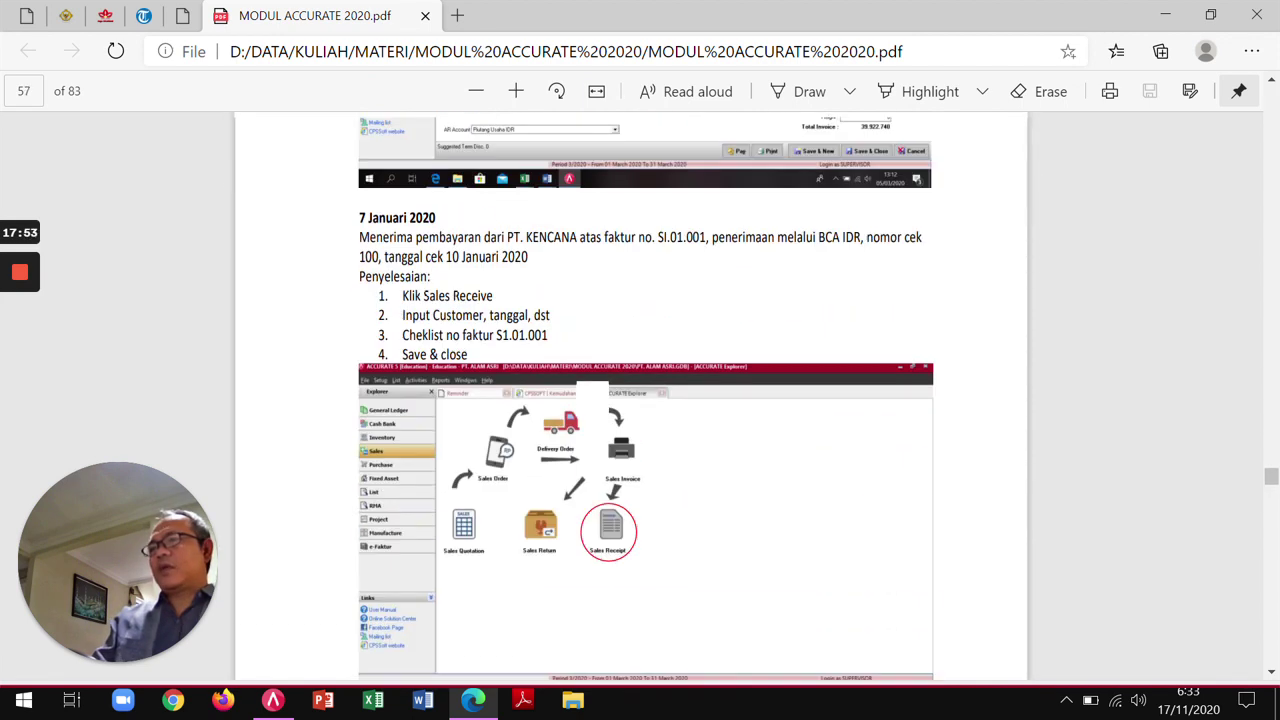
scroll(630, 396, down, 10)
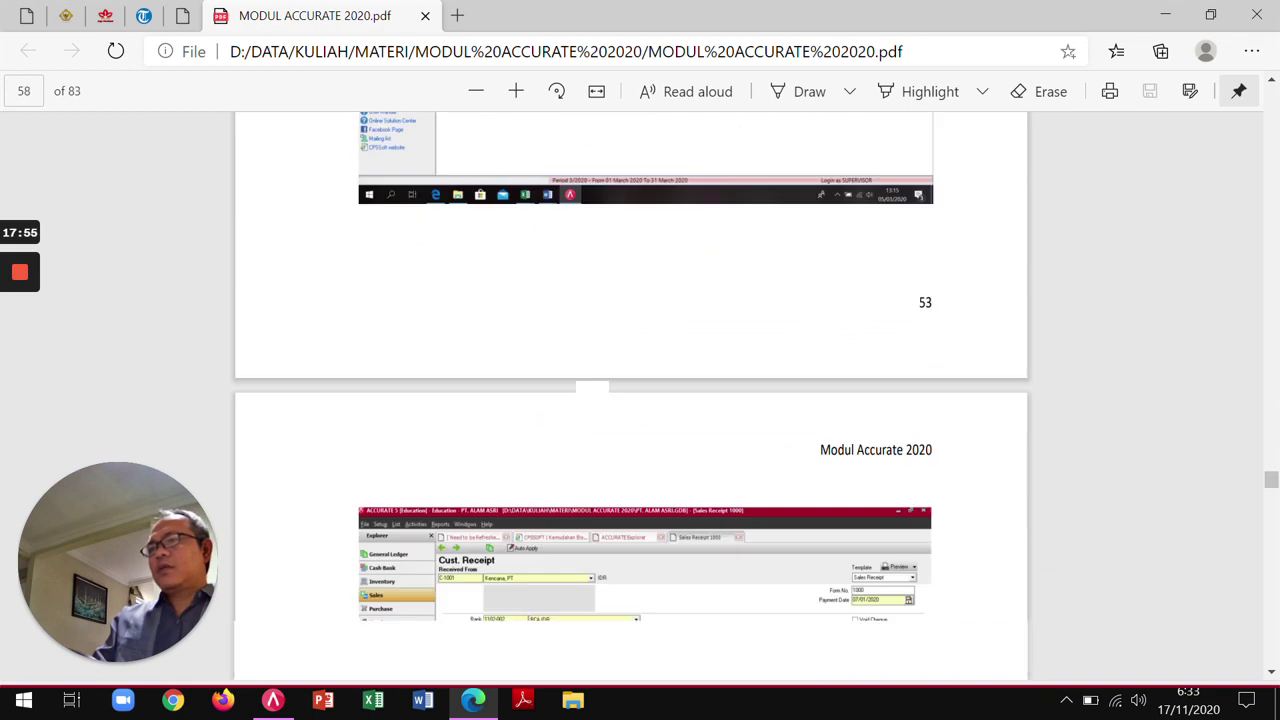
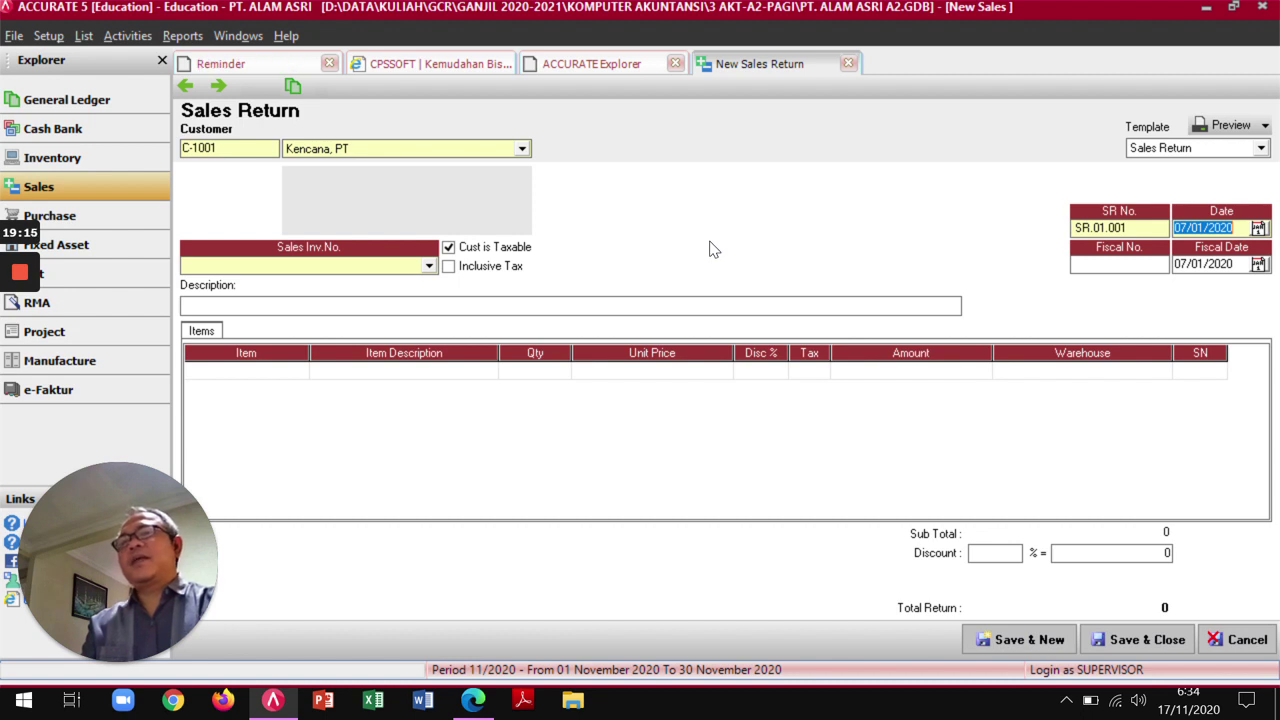
Link the return to invoice SI.01.001 and enter the description 'dikembalikan karena ada kerusakan'.
click(426, 272)
click(430, 272)
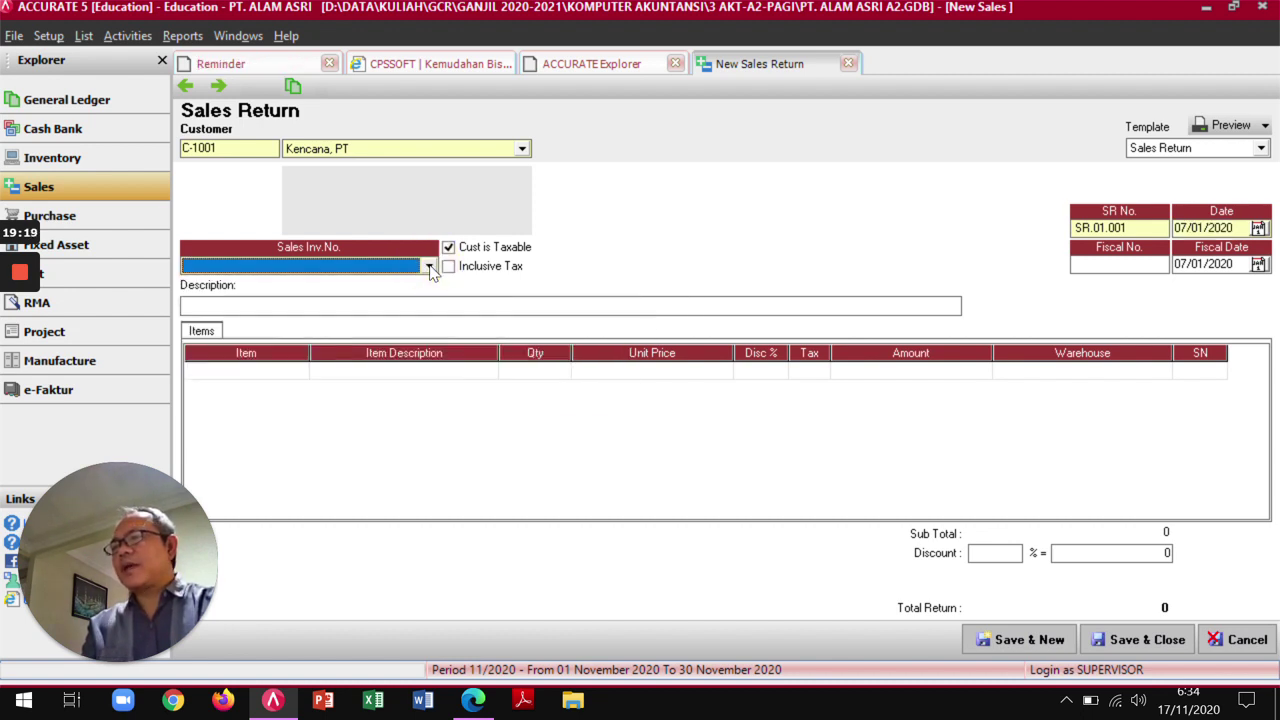
click(430, 270)
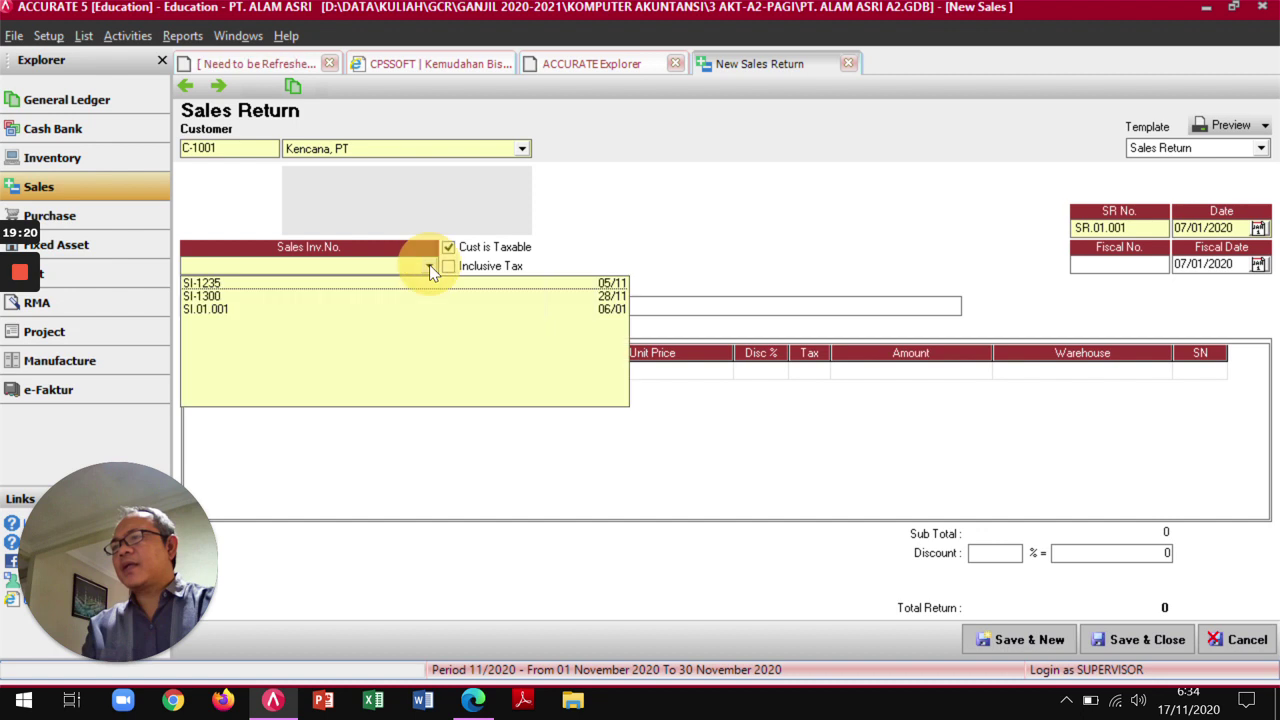
click(226, 316)
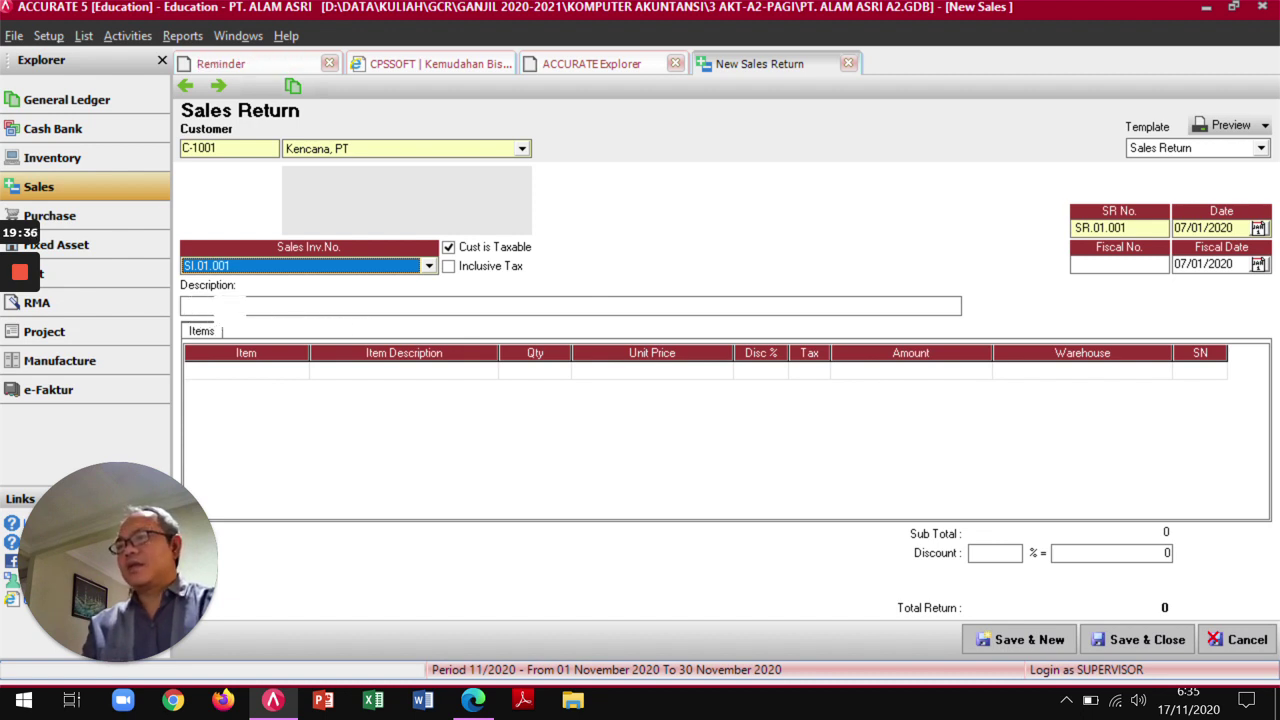
click(230, 308)
text(d)
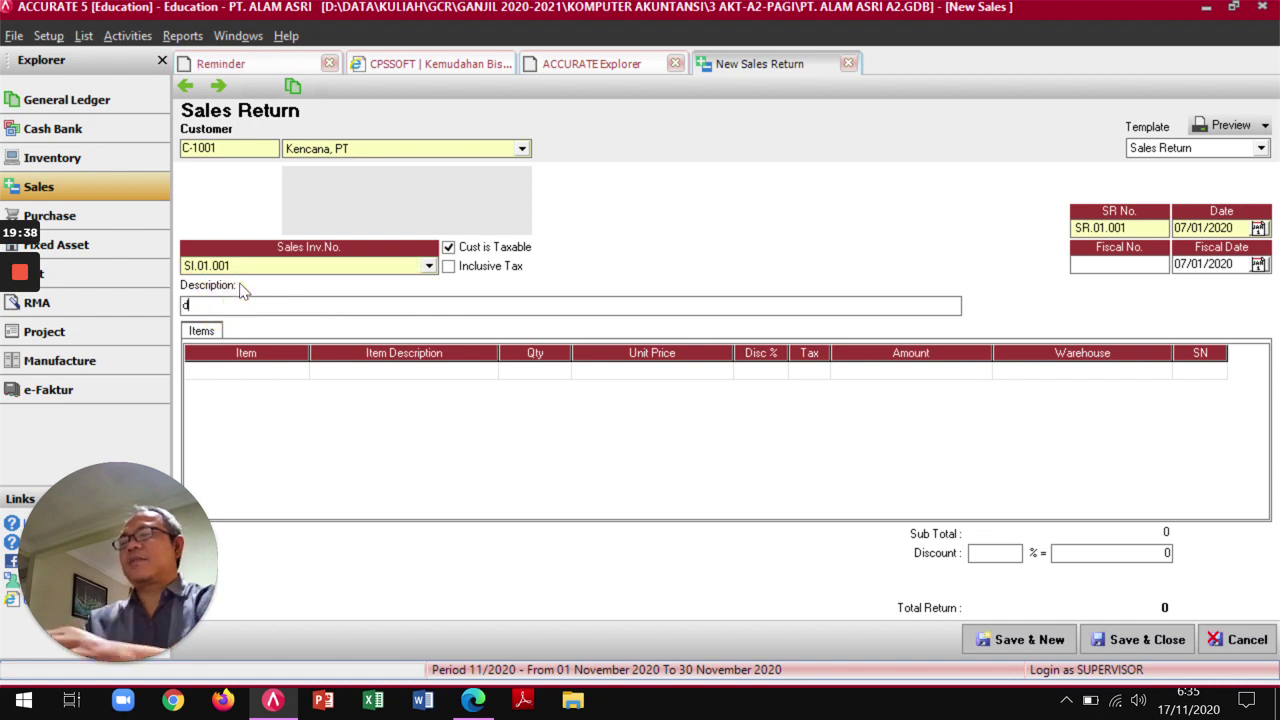
text(ikemab)
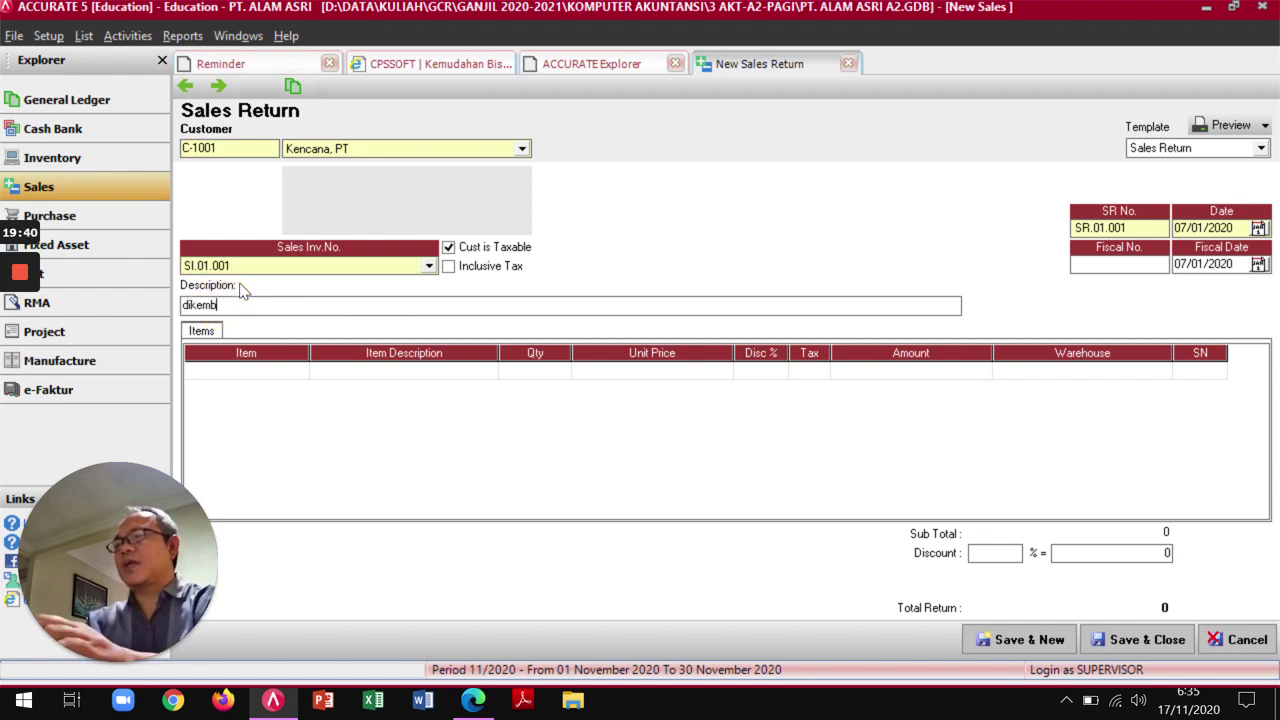
text(alikan kar)
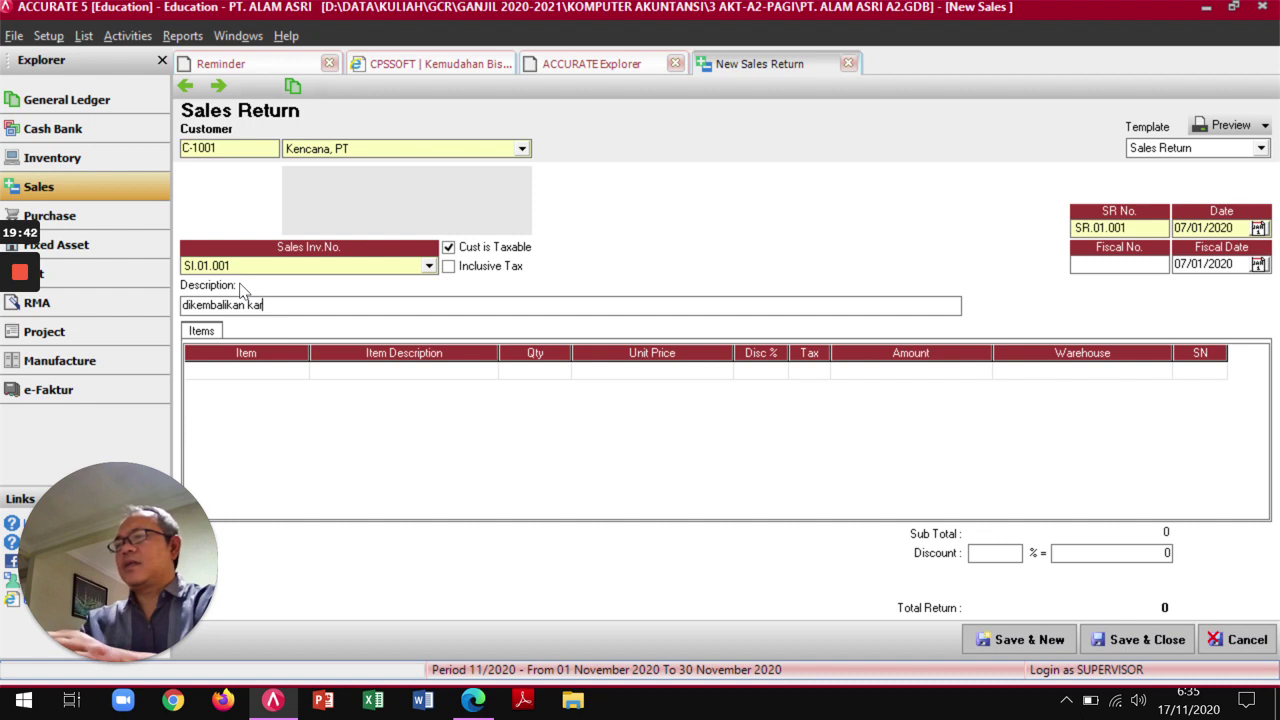
text(ena ada ke)
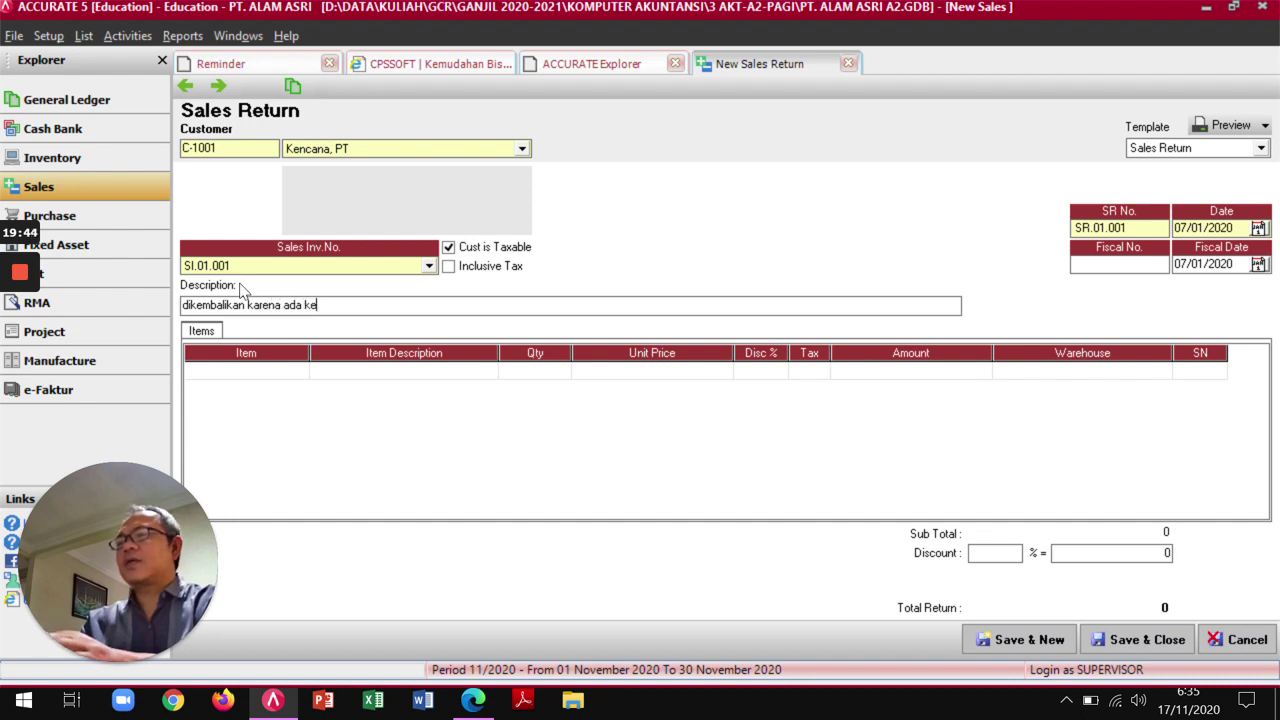
text(rusakan)
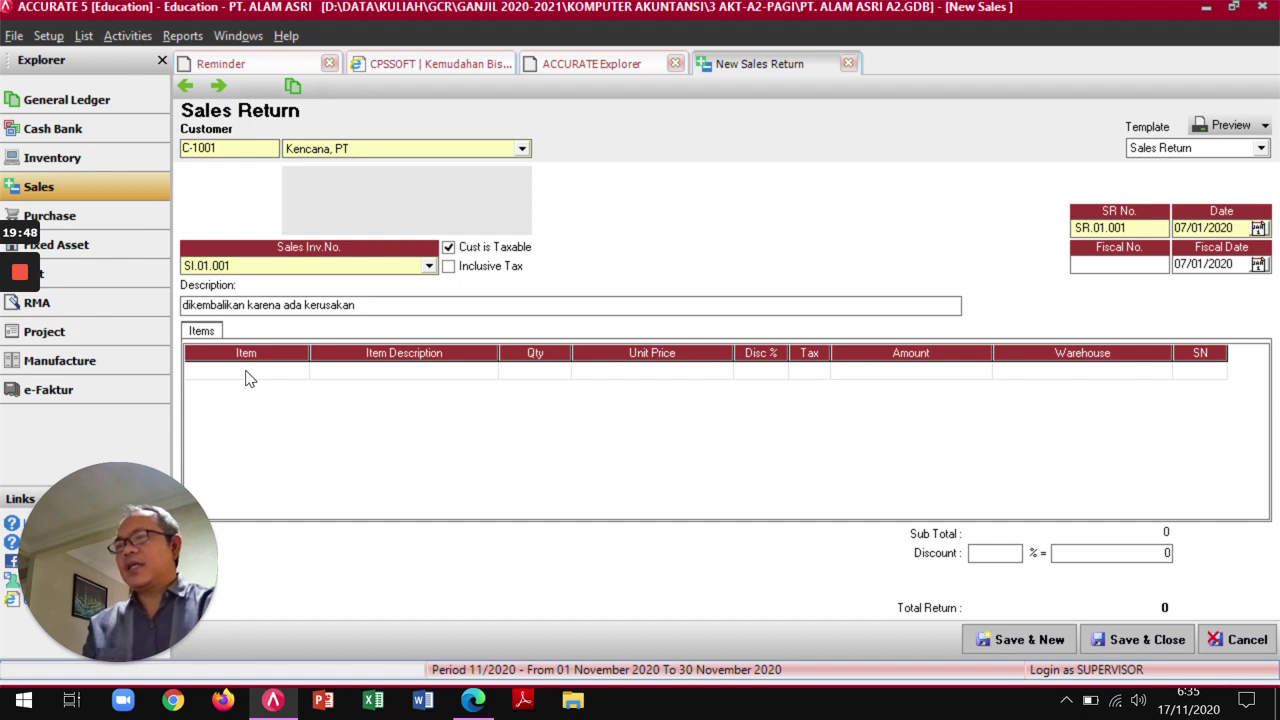
Add item KS-02 Kompor Gas from invoice SI.01.001 as the returned line.
click(364, 377)
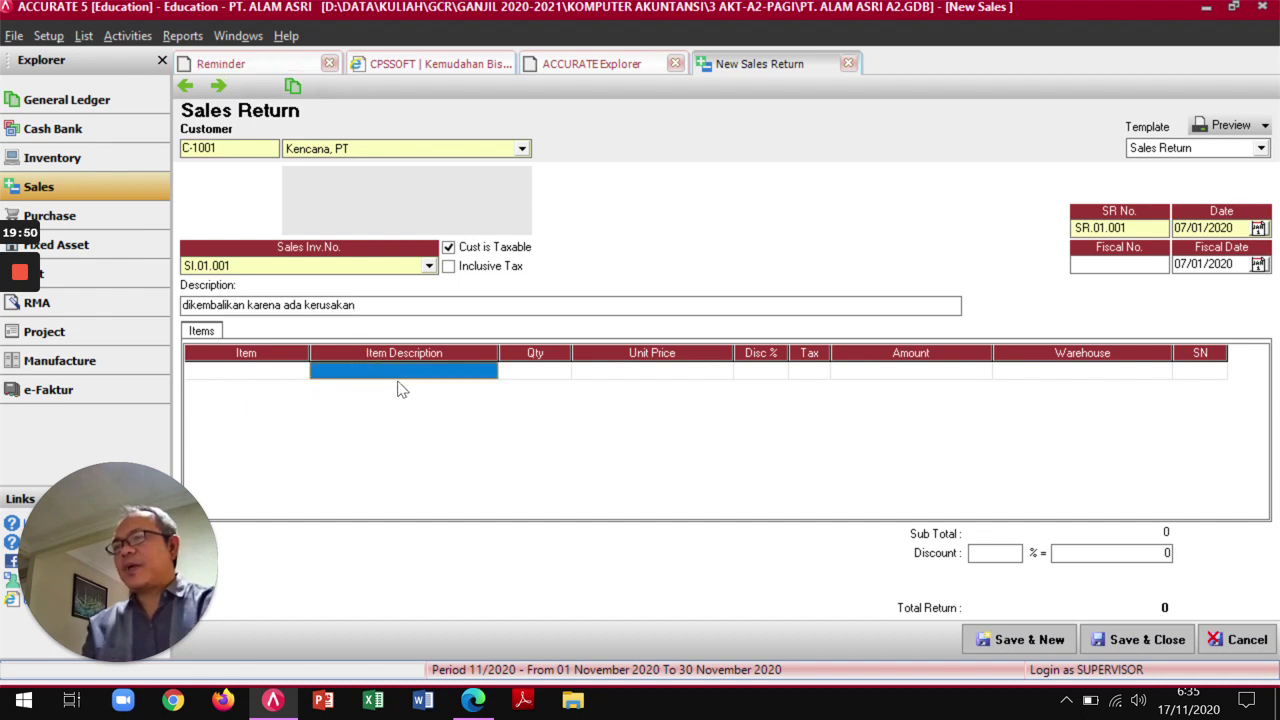
click(381, 383)
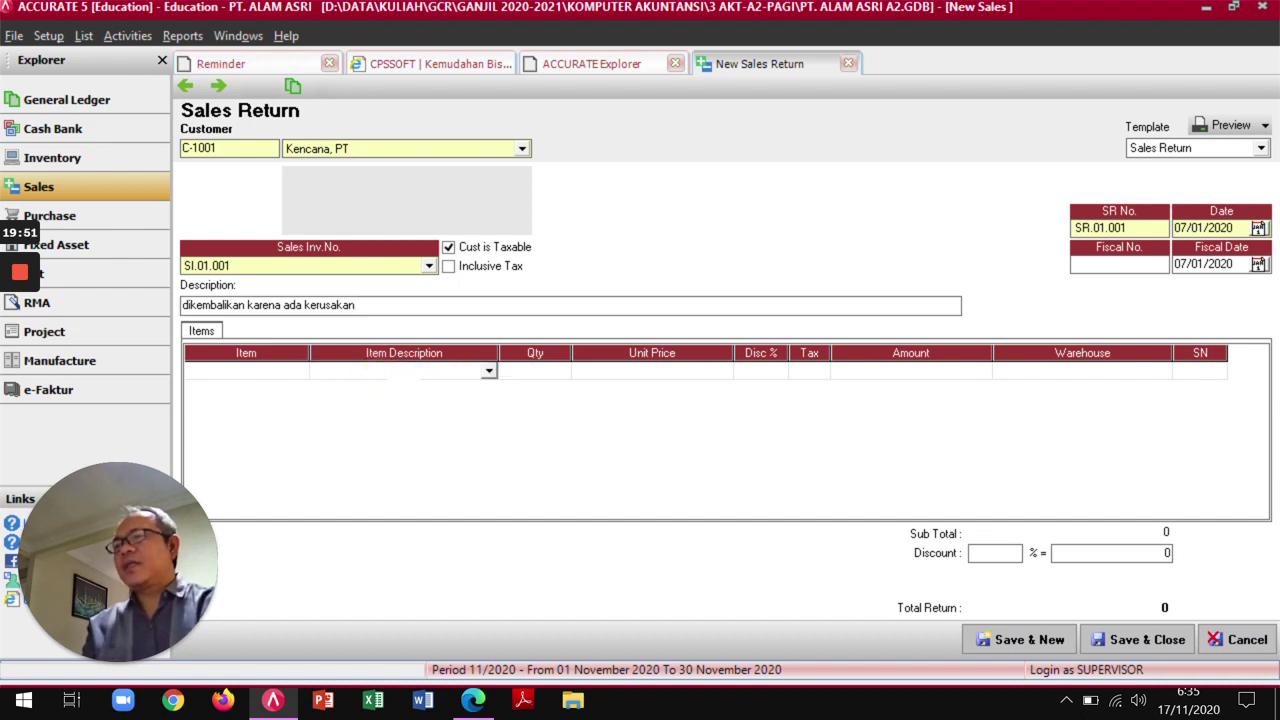
click(488, 372)
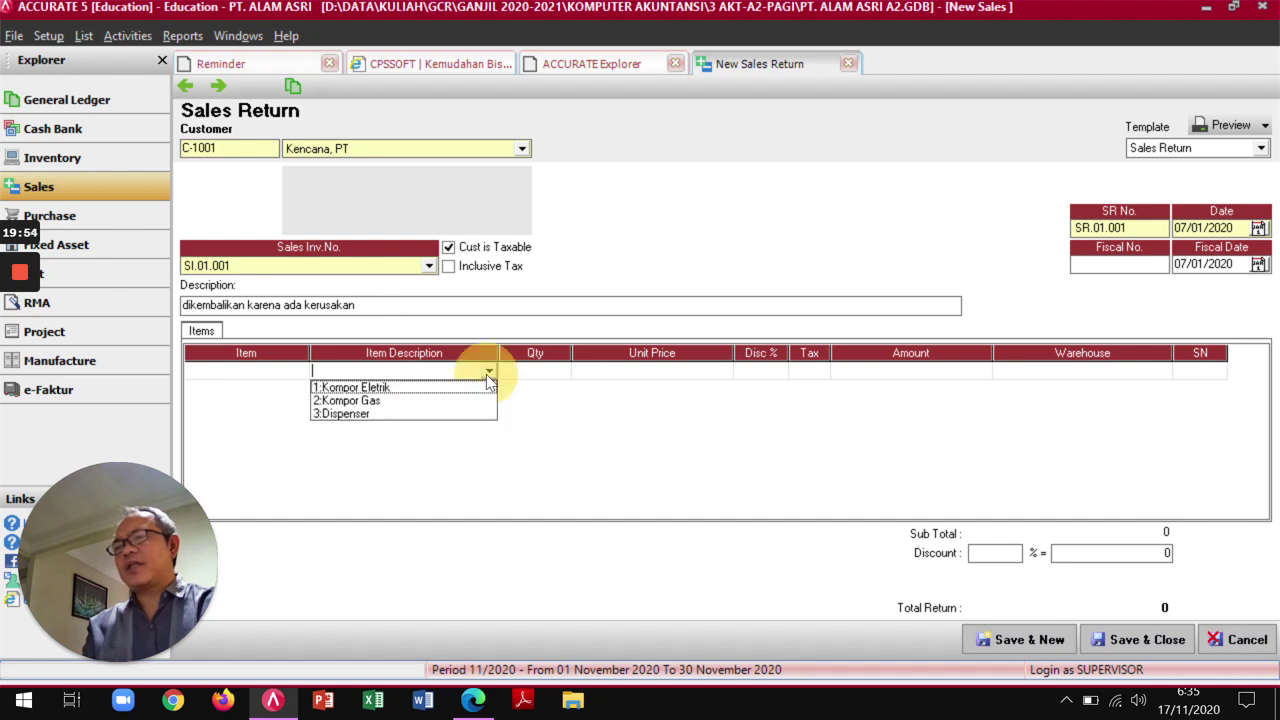
key(alt+Tab)
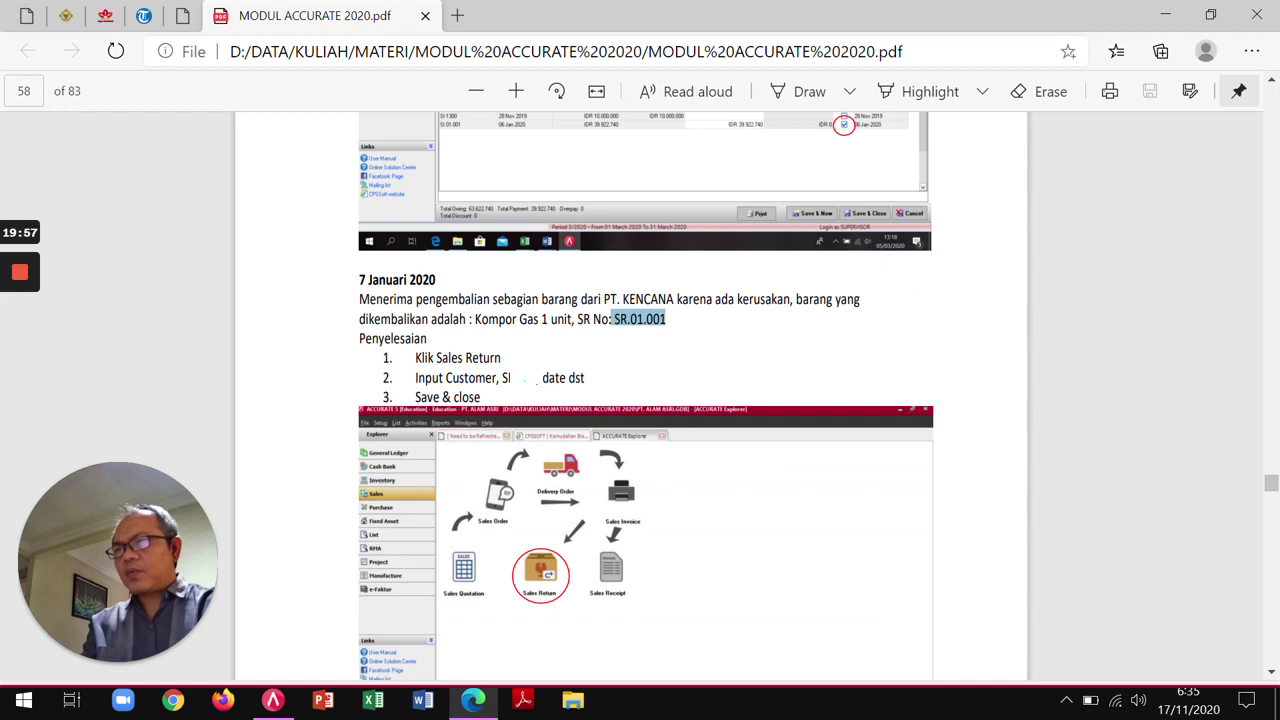
key(alt+Tab)
click(489, 373)
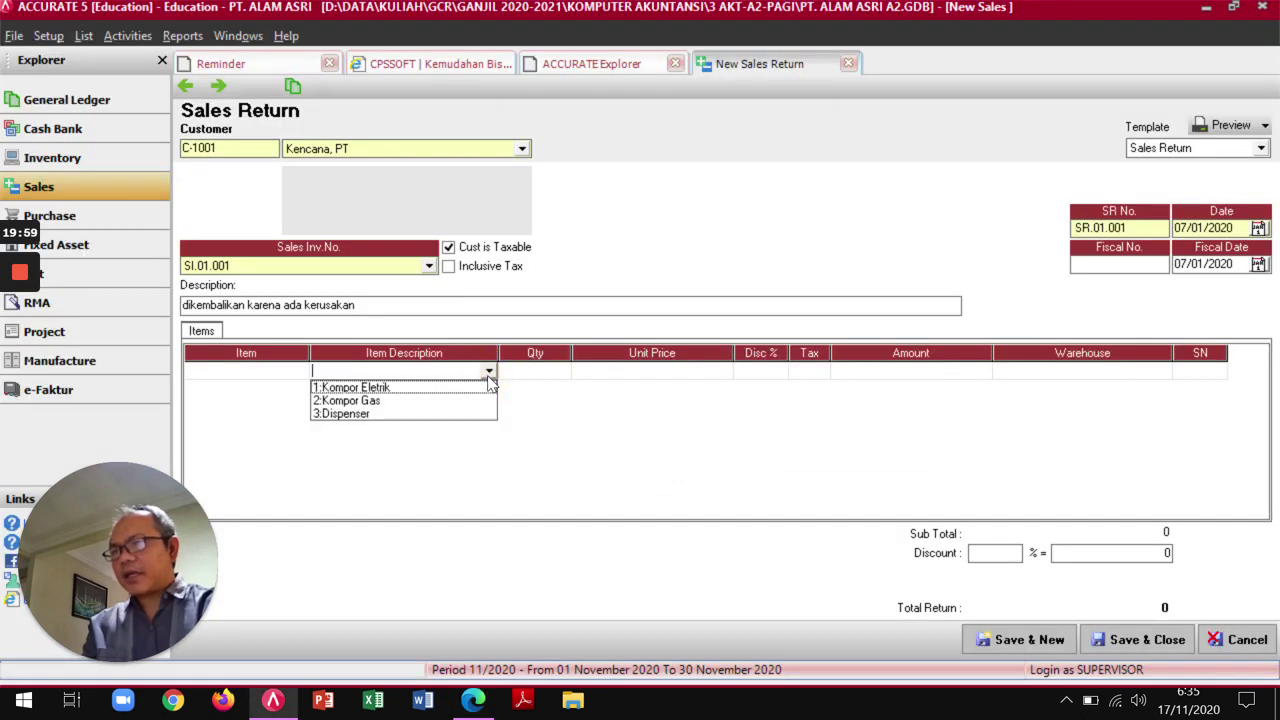
click(373, 403)
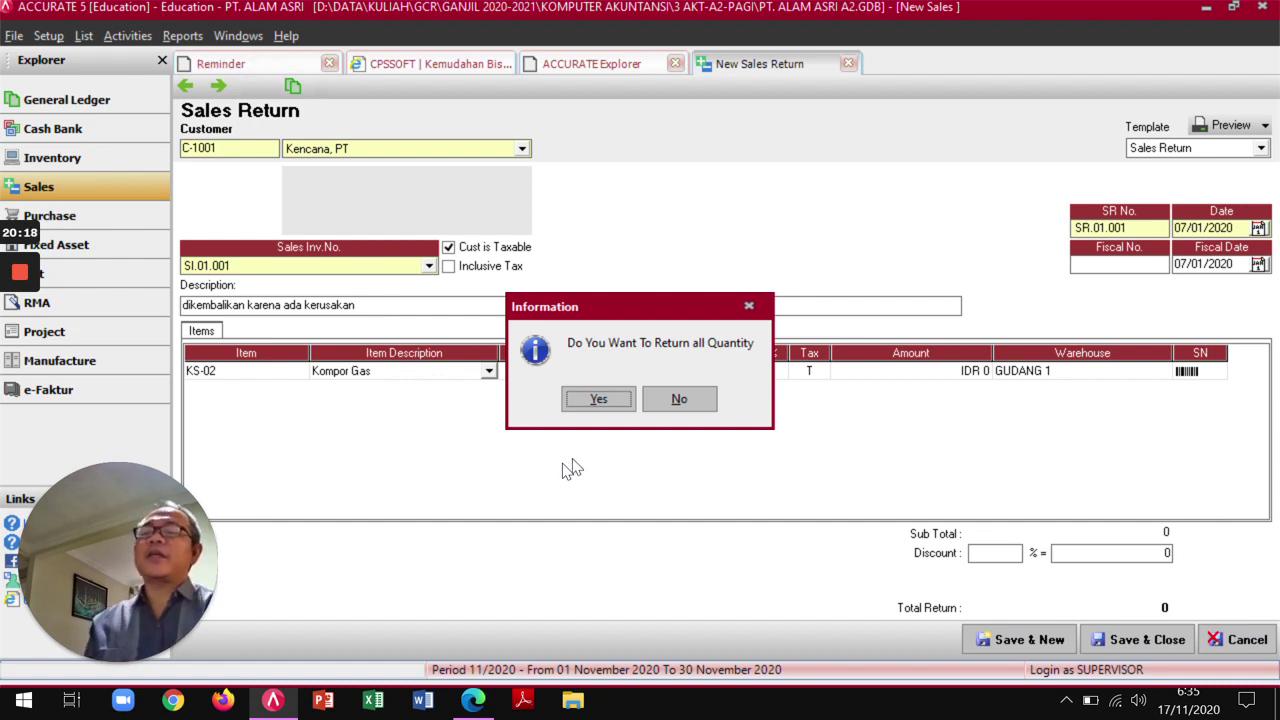
Decline the full invoiced quantity and enter a returned quantity of 1, checking the module PDF.
click(695, 402)
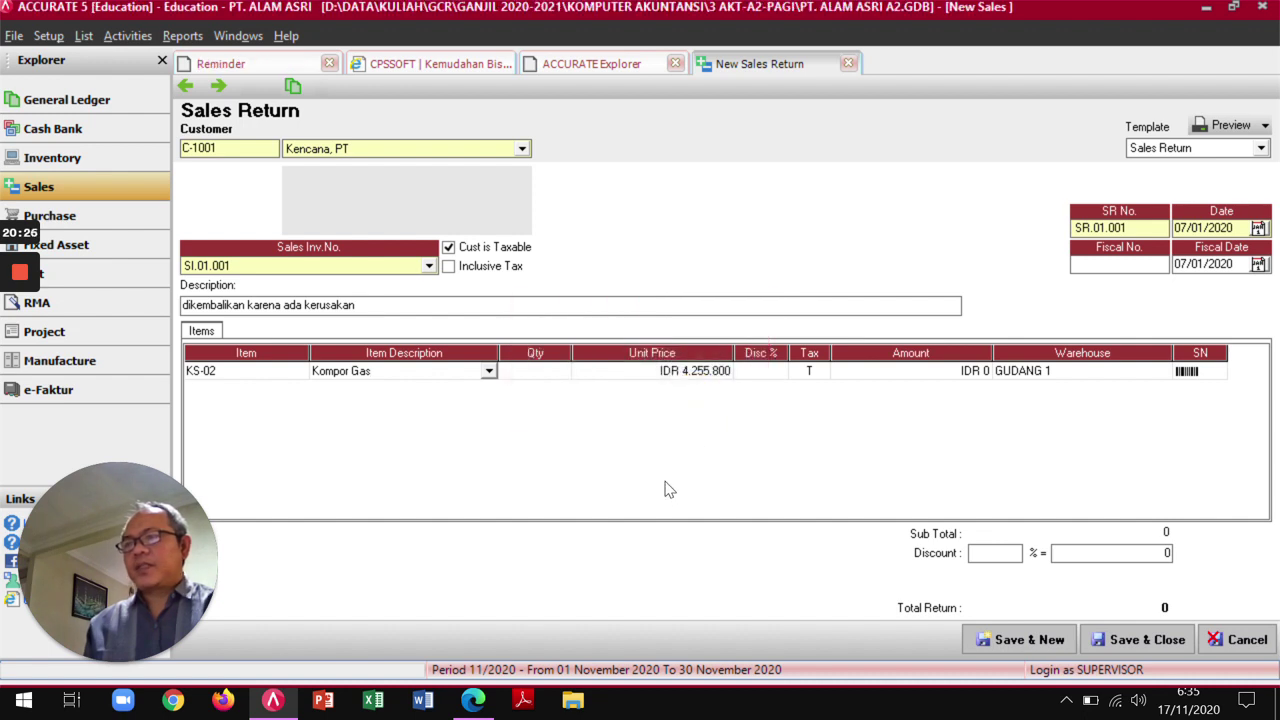
click(546, 371)
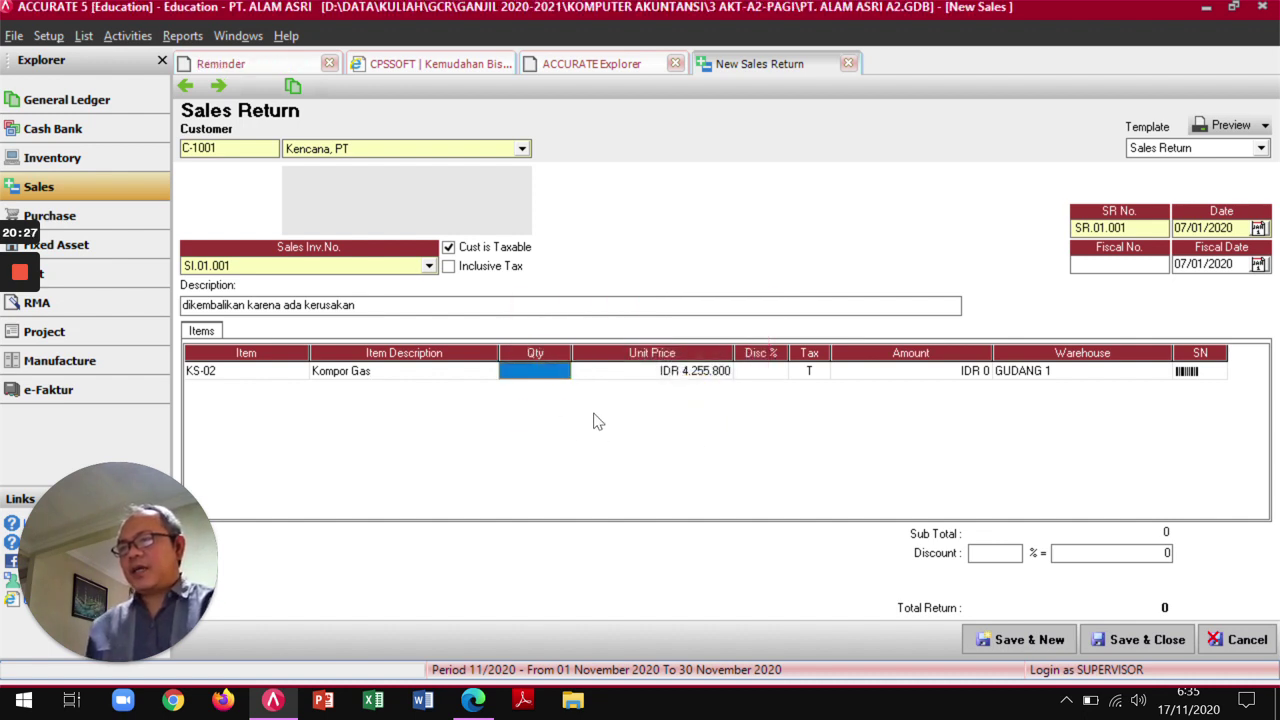
click(555, 373)
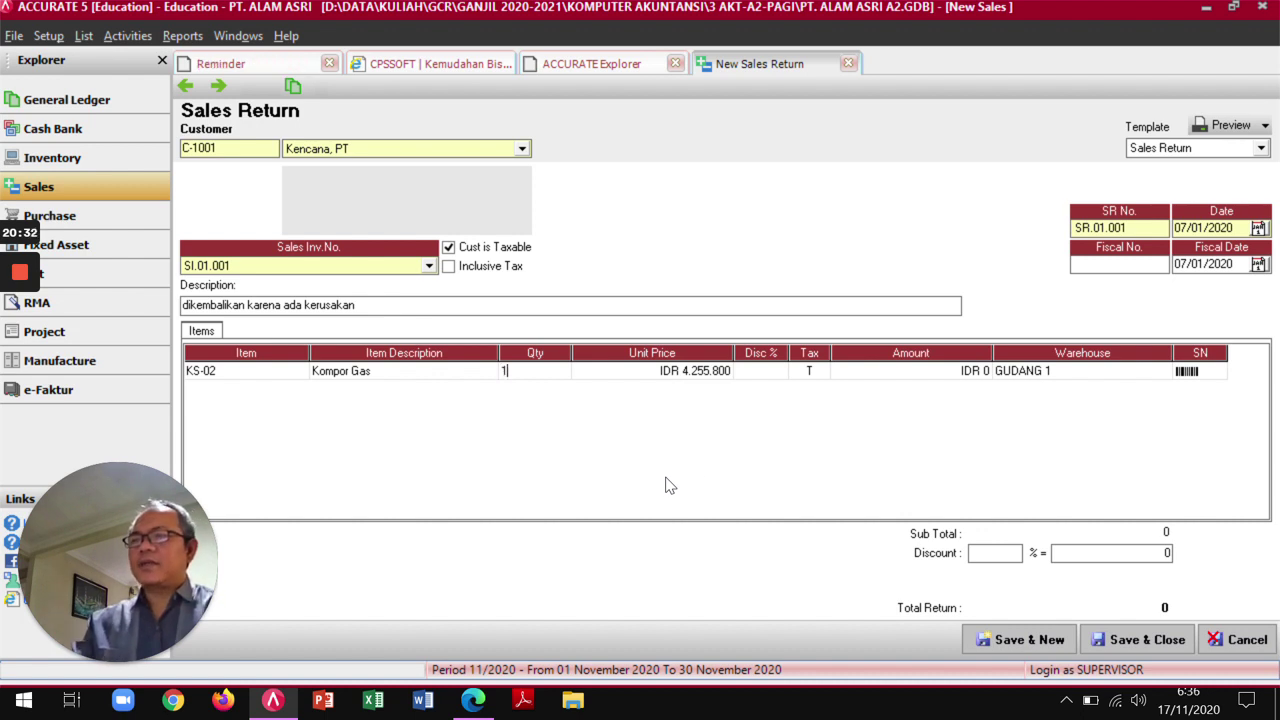
key(alt+Tab)
scroll(634, 514, down, 10)
scroll(634, 514, up, 3)
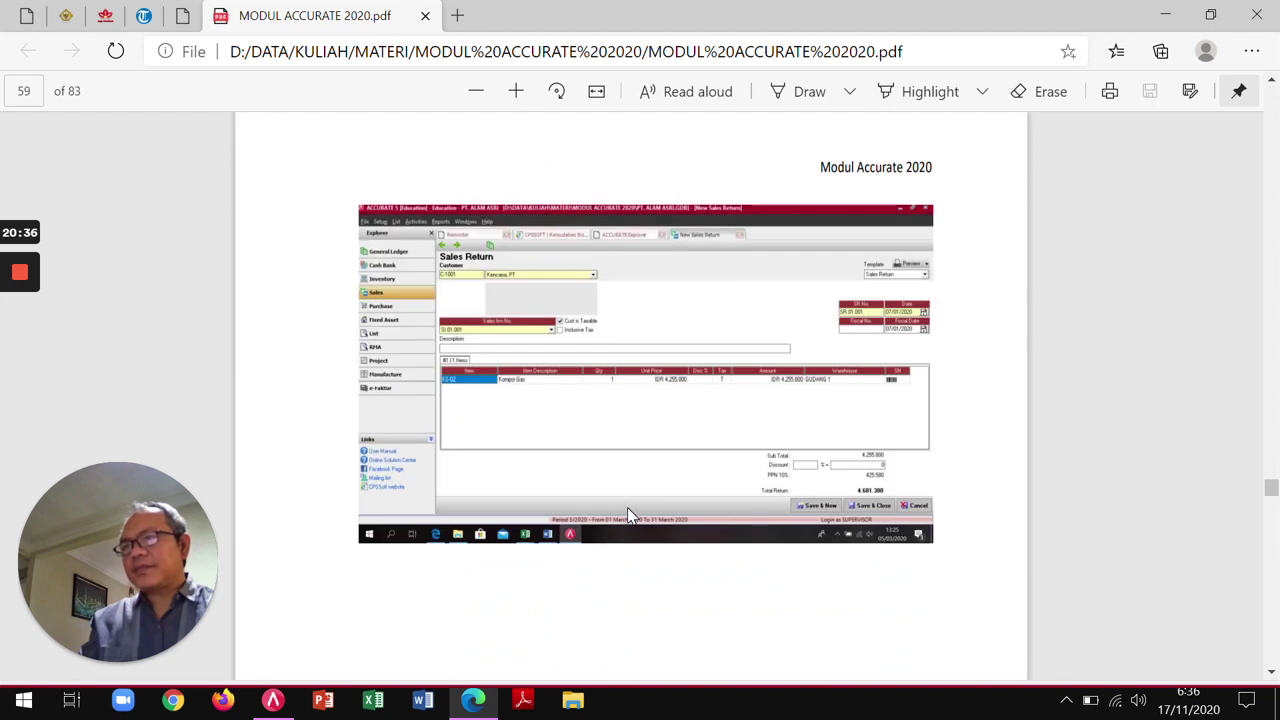
scroll(628, 388, down, 8)
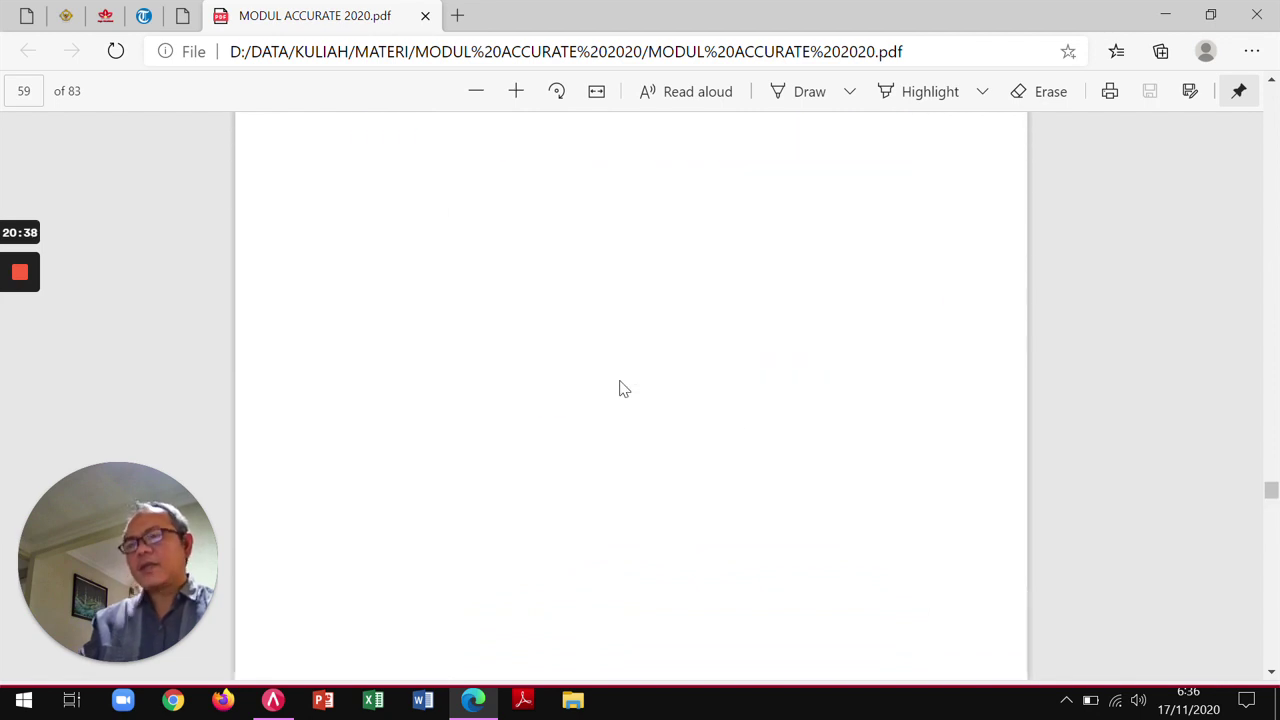
scroll(620, 380, up, 5)
key(alt+Tab)
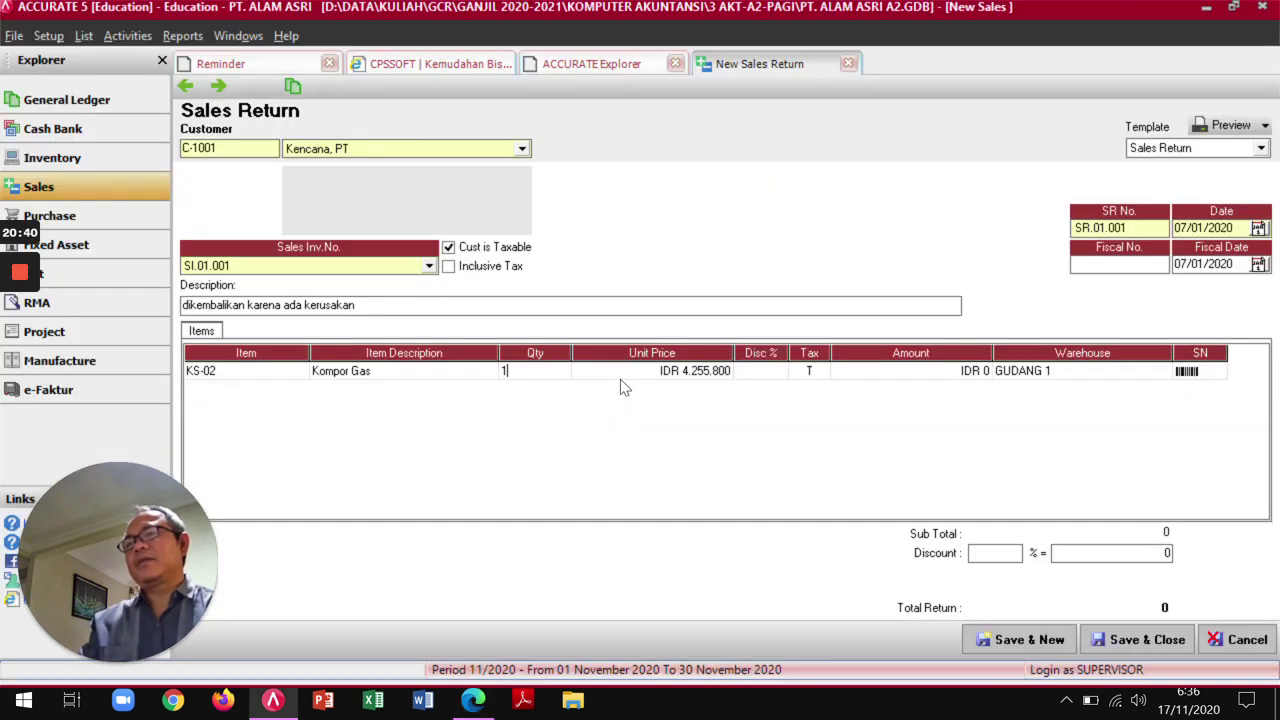
Commit quantity 1 for Kompor Gas, totalling 4.681.380 with 425.580 PPN, and drop the blank row.
click(620, 378)
key(Tab)
key(Tab)
key(Tab)
key(Tab)
key(Tab)
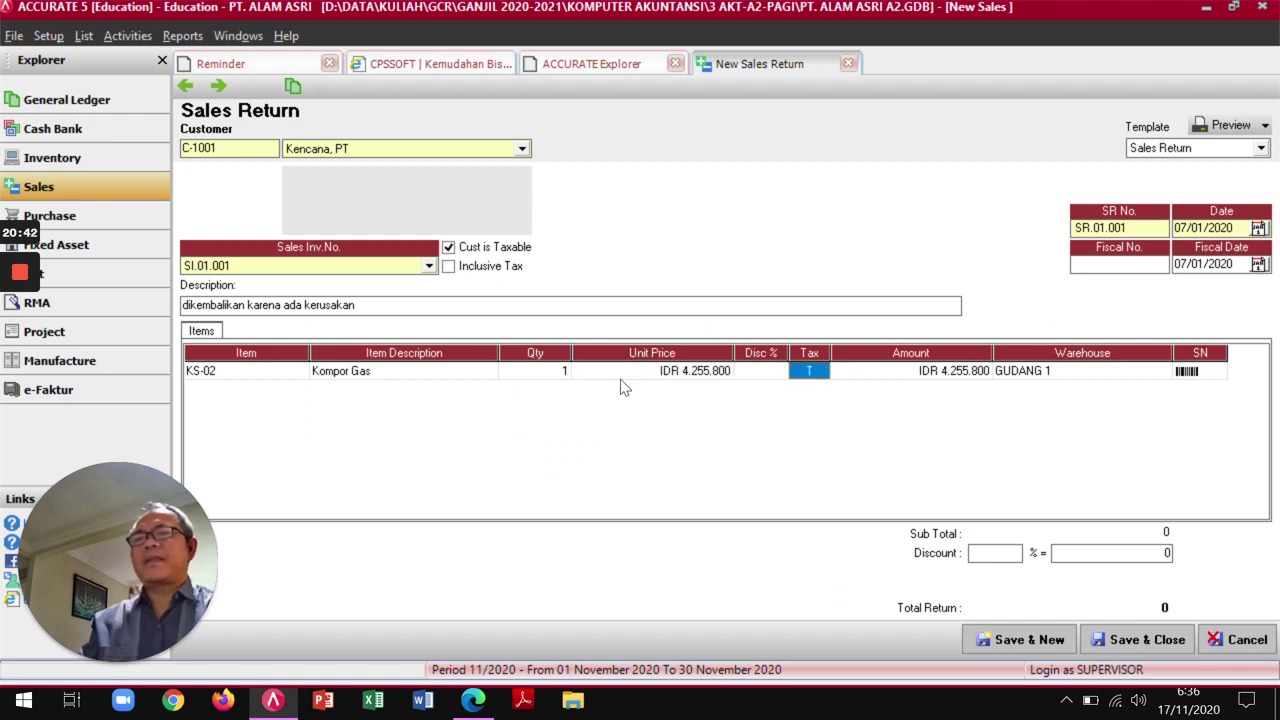
key(Tab)
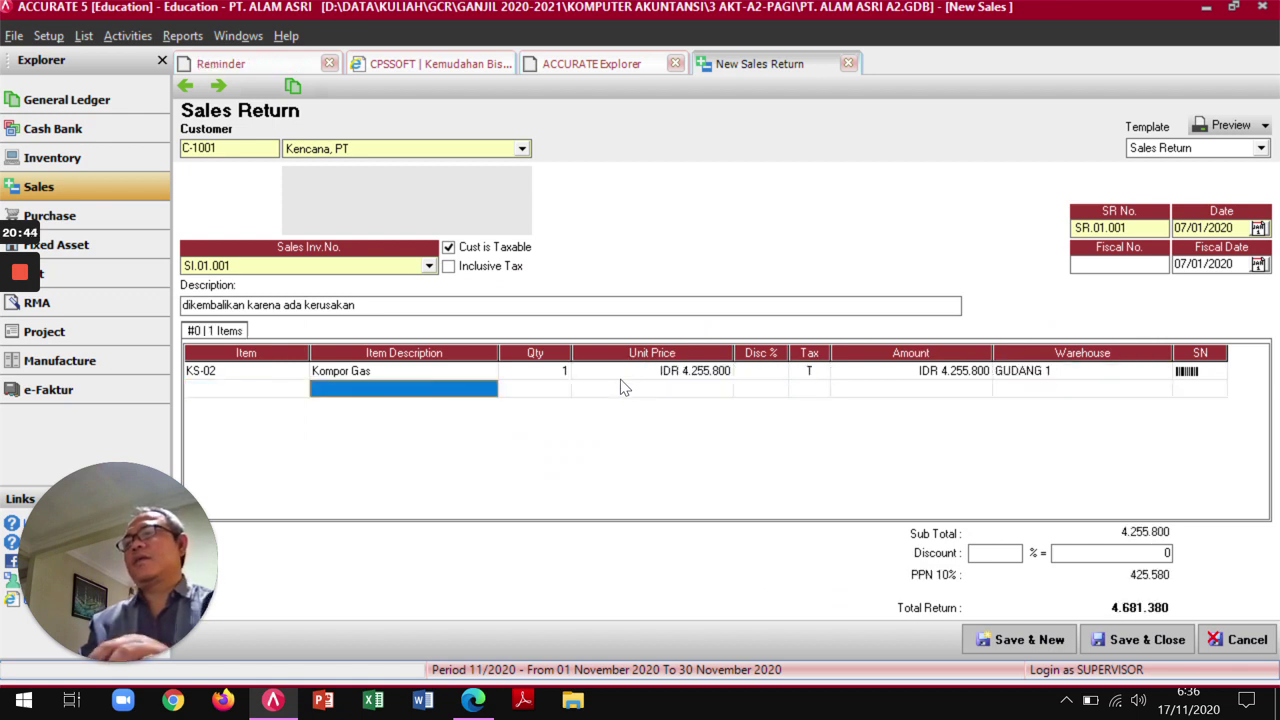
key(Up)
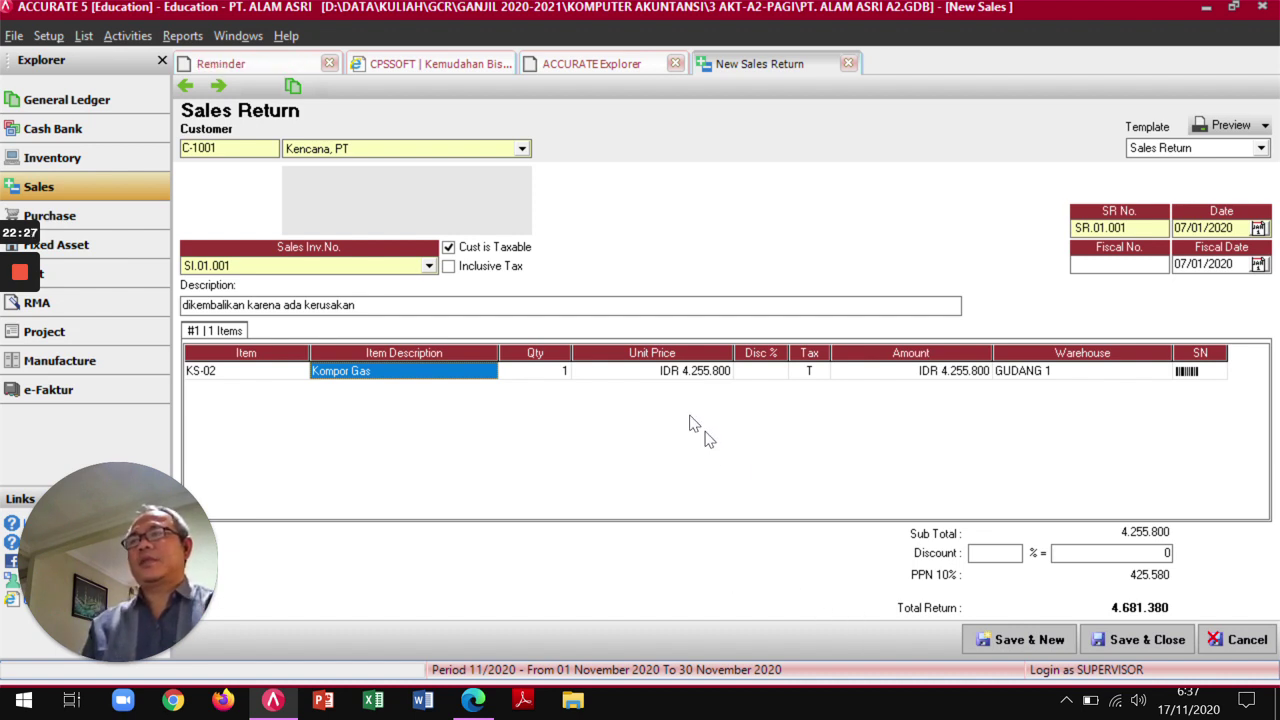
Preview the still-empty journal, then save and close sales return SR.01.001.
click(296, 87)
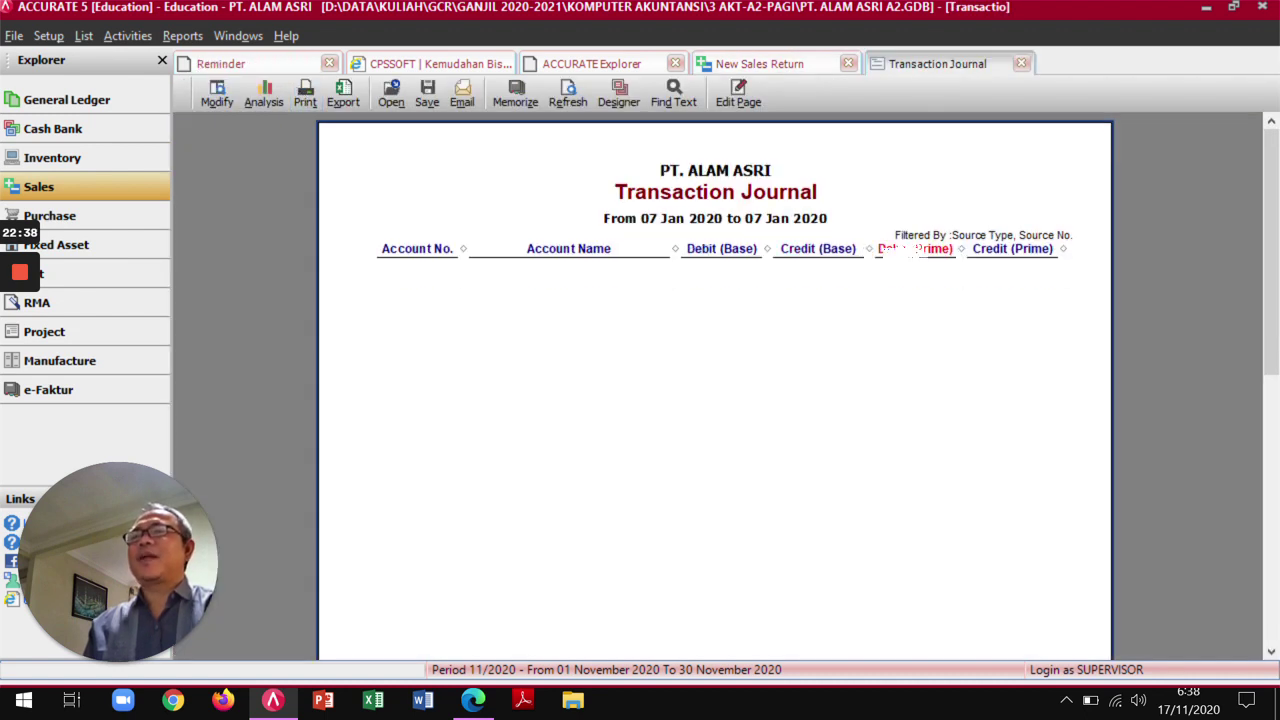
click(1022, 64)
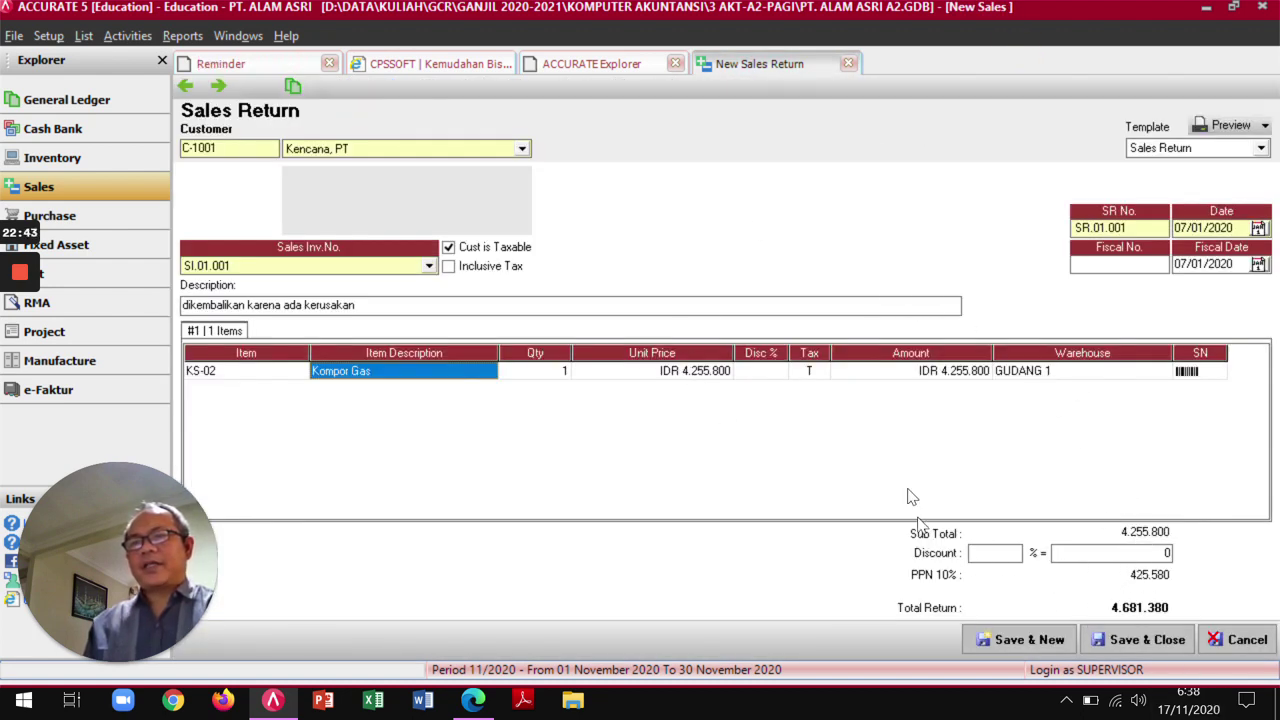
click(1138, 648)
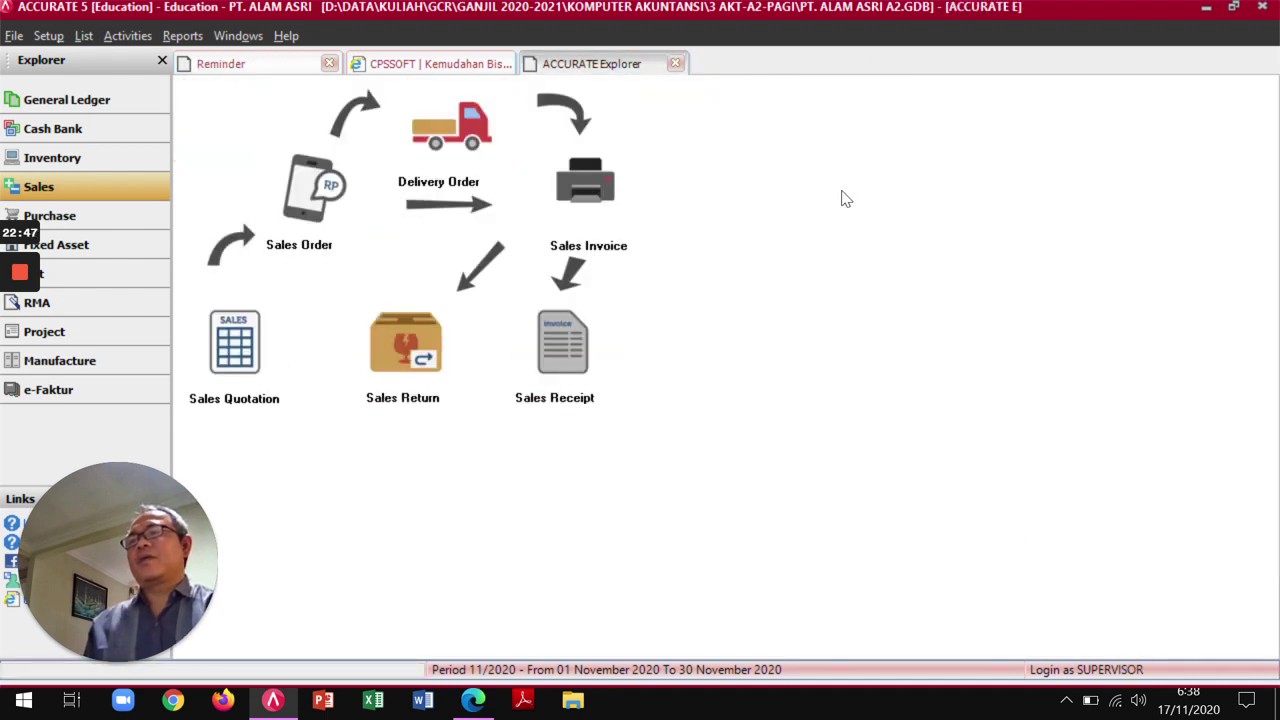
Reload SR.01.001, confirm its journal balances at 8.331.380,00, then save and close it.
click(412, 330)
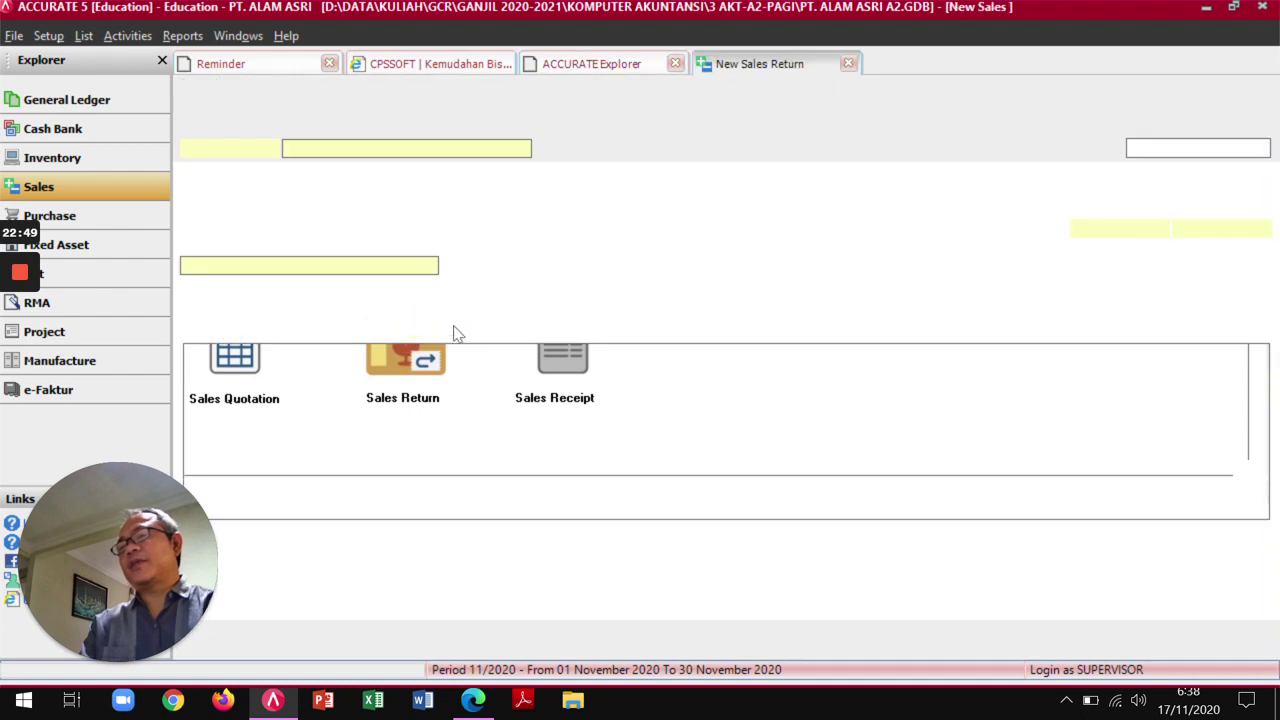
click(198, 90)
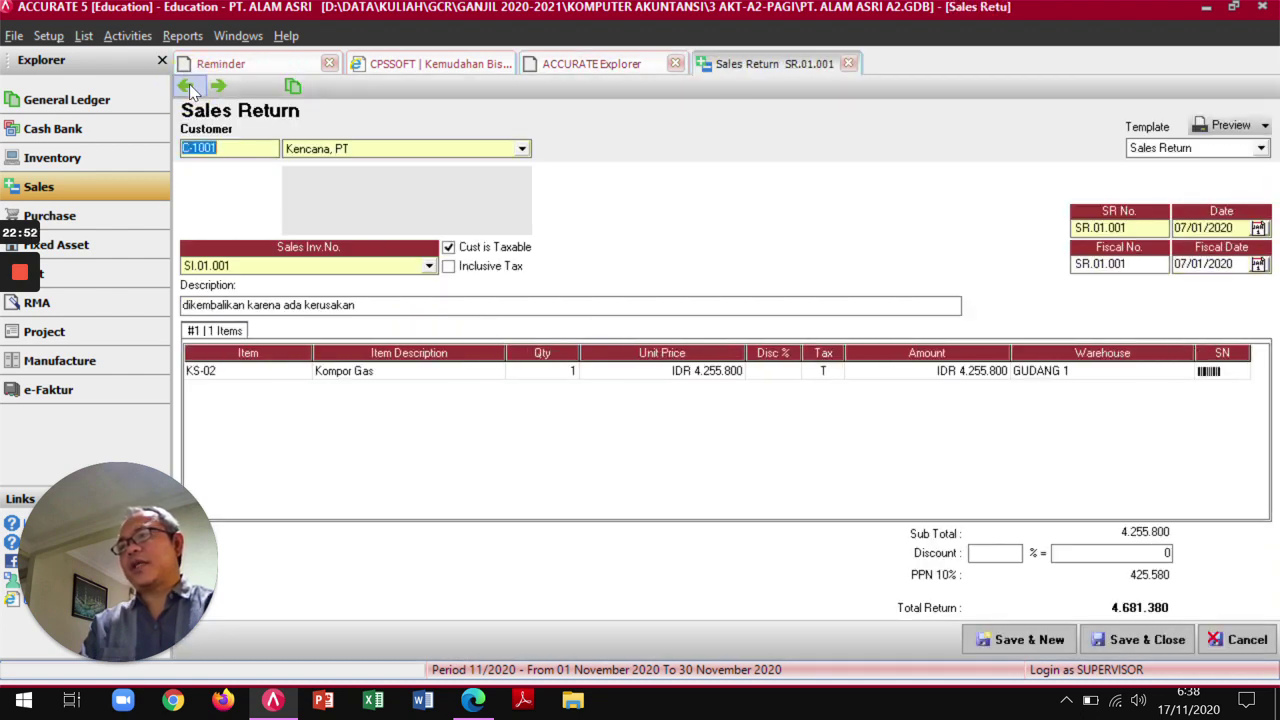
click(292, 86)
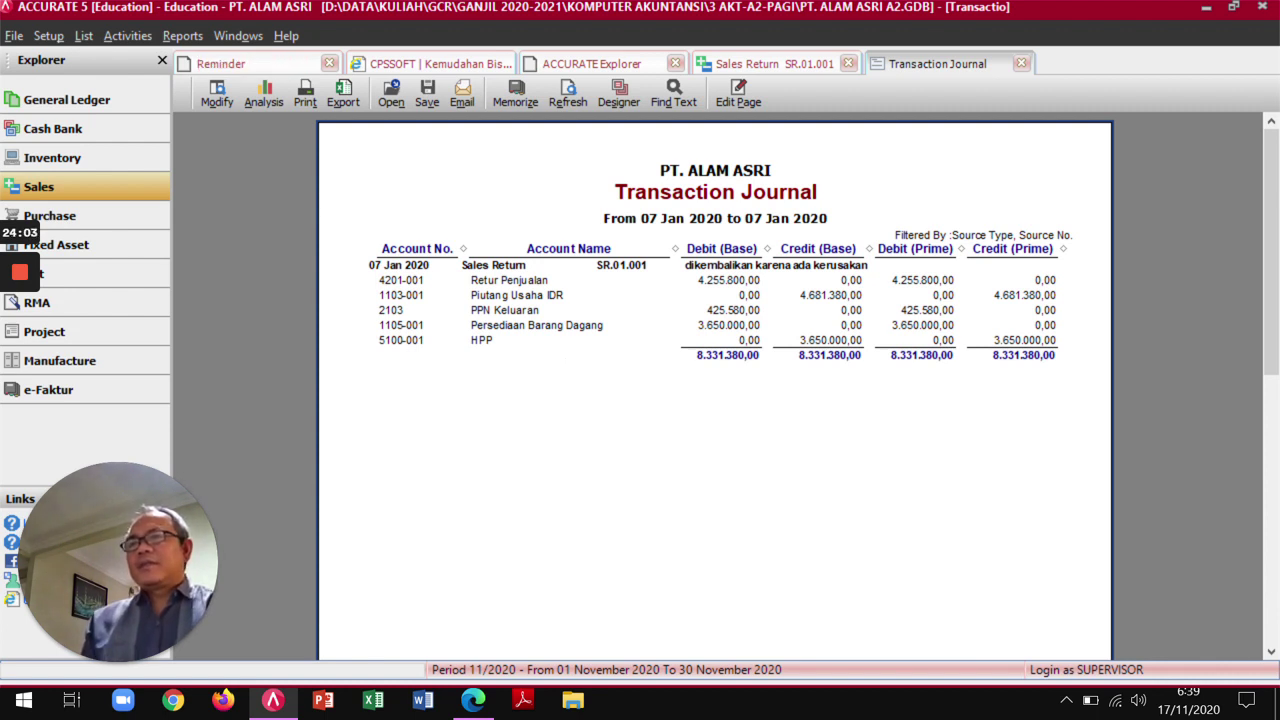
click(1021, 63)
click(1143, 640)
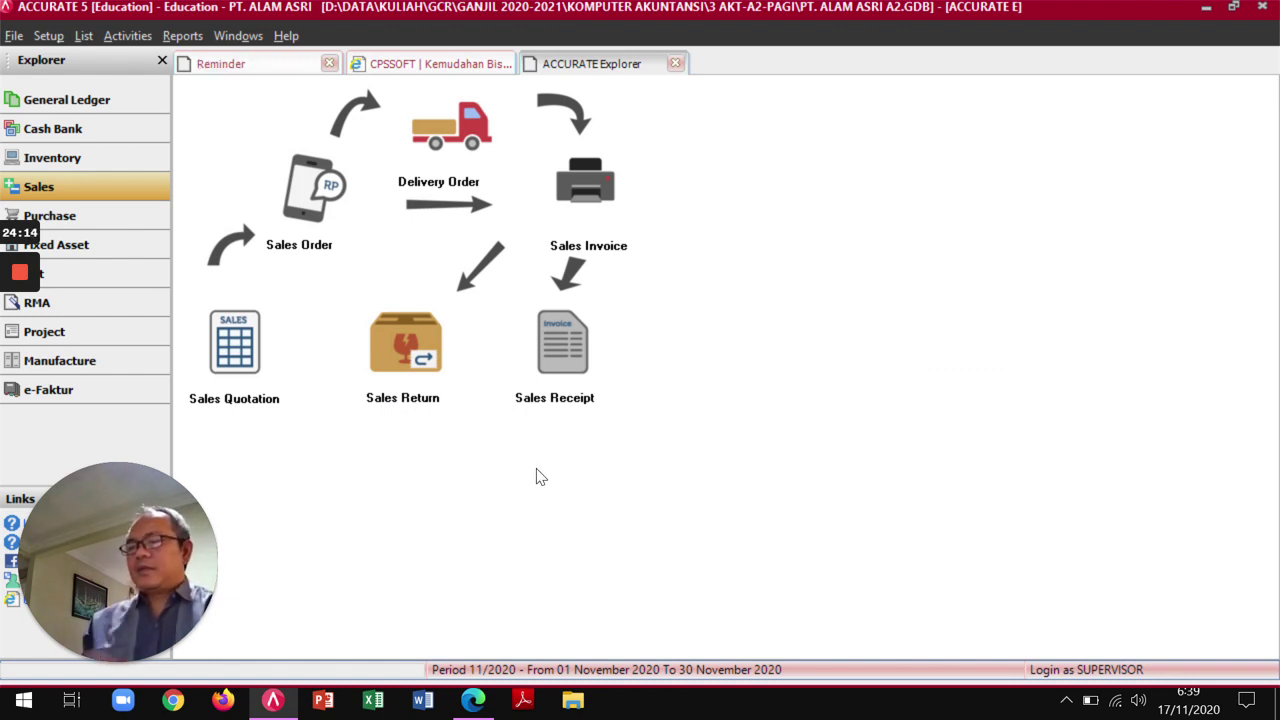
key(alt+Tab)
scroll(540, 480, down, 6)
scroll(540, 490, down, 2)
scroll(537, 486, up, 15)
scroll(527, 458, up, 6)
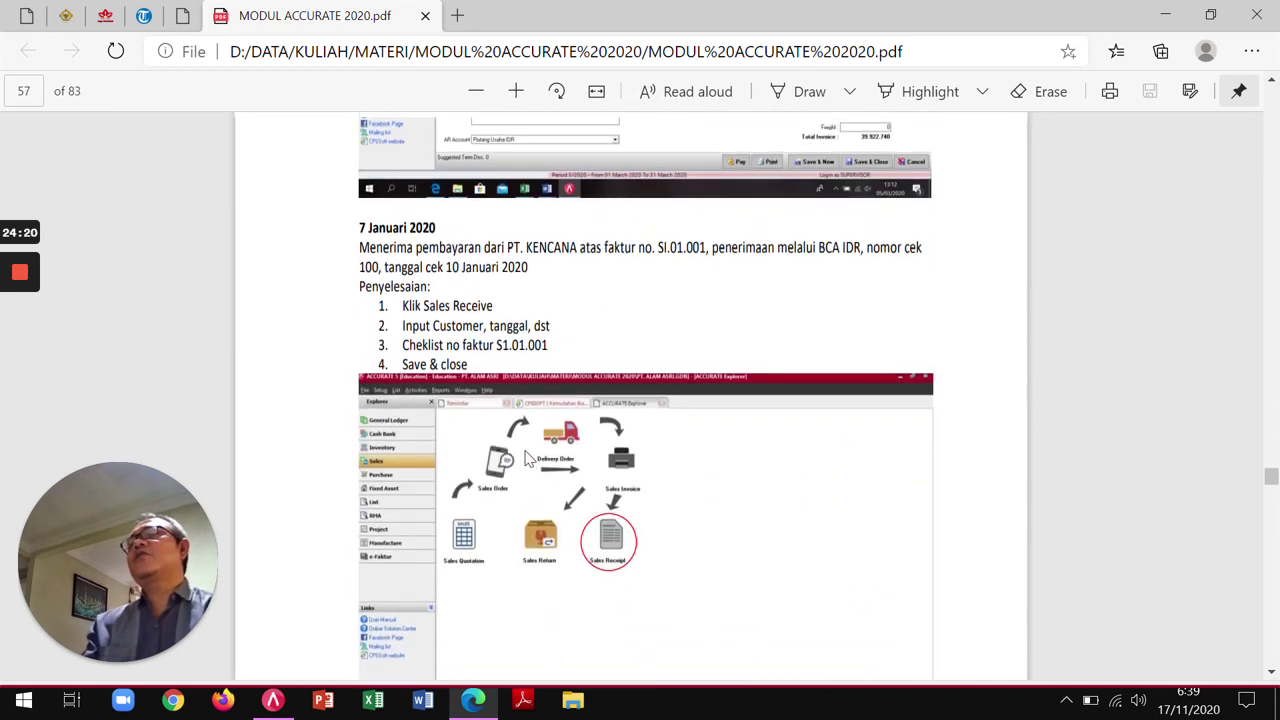
scroll(527, 458, up, 3)
key(alt+Tab)
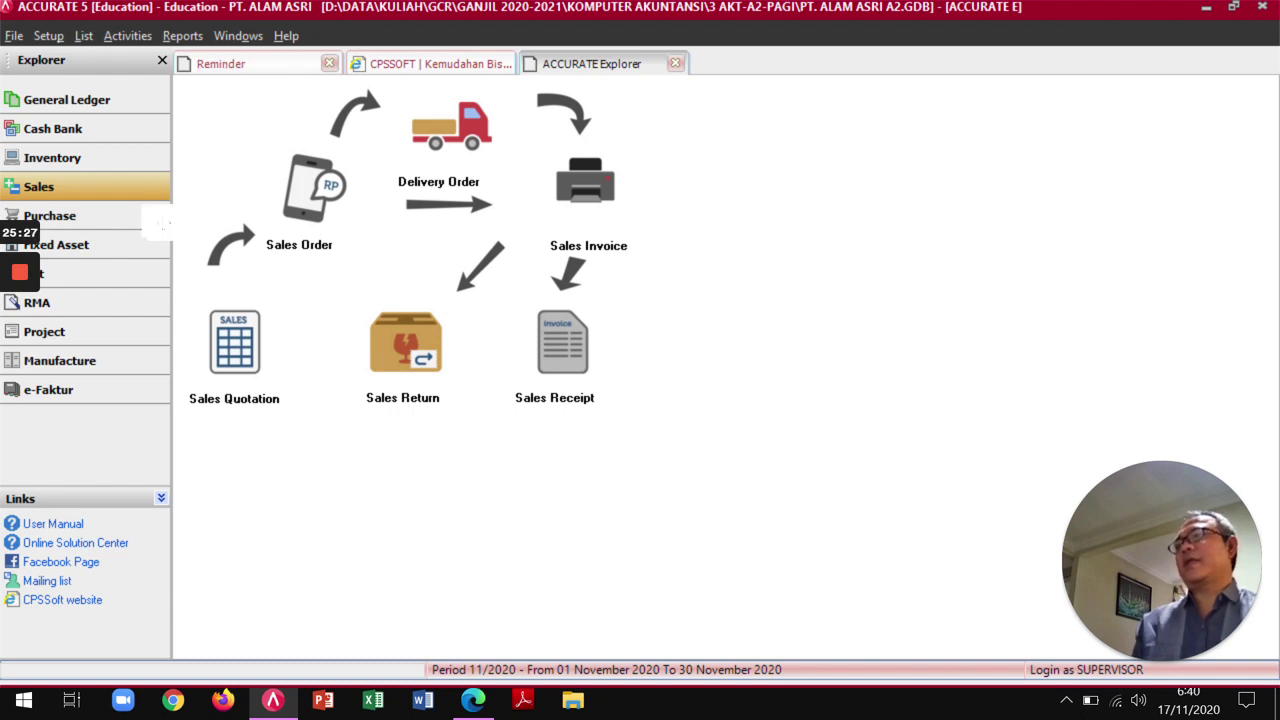
Exit ACCURATE 5, closing PT. ALAM ASRI data with a backup to 'PT. ALAM ASRI A2 Tuesday.gbk'.
click(14, 36)
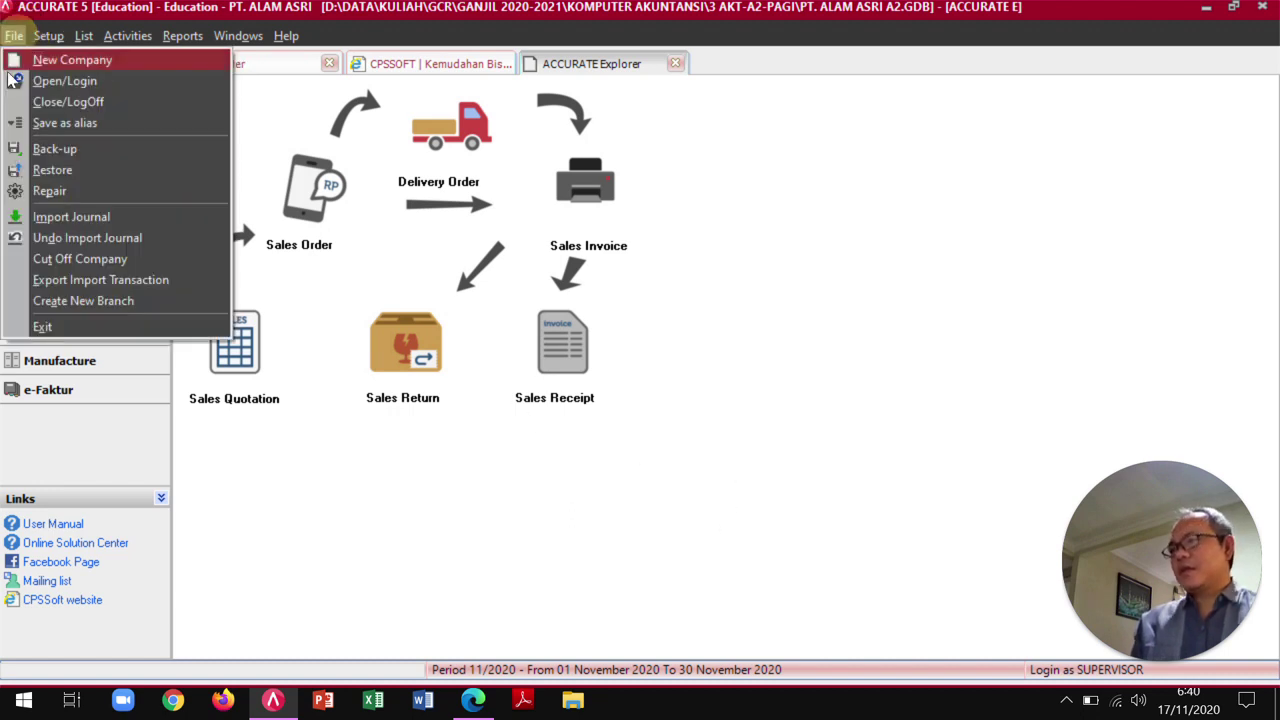
click(50, 327)
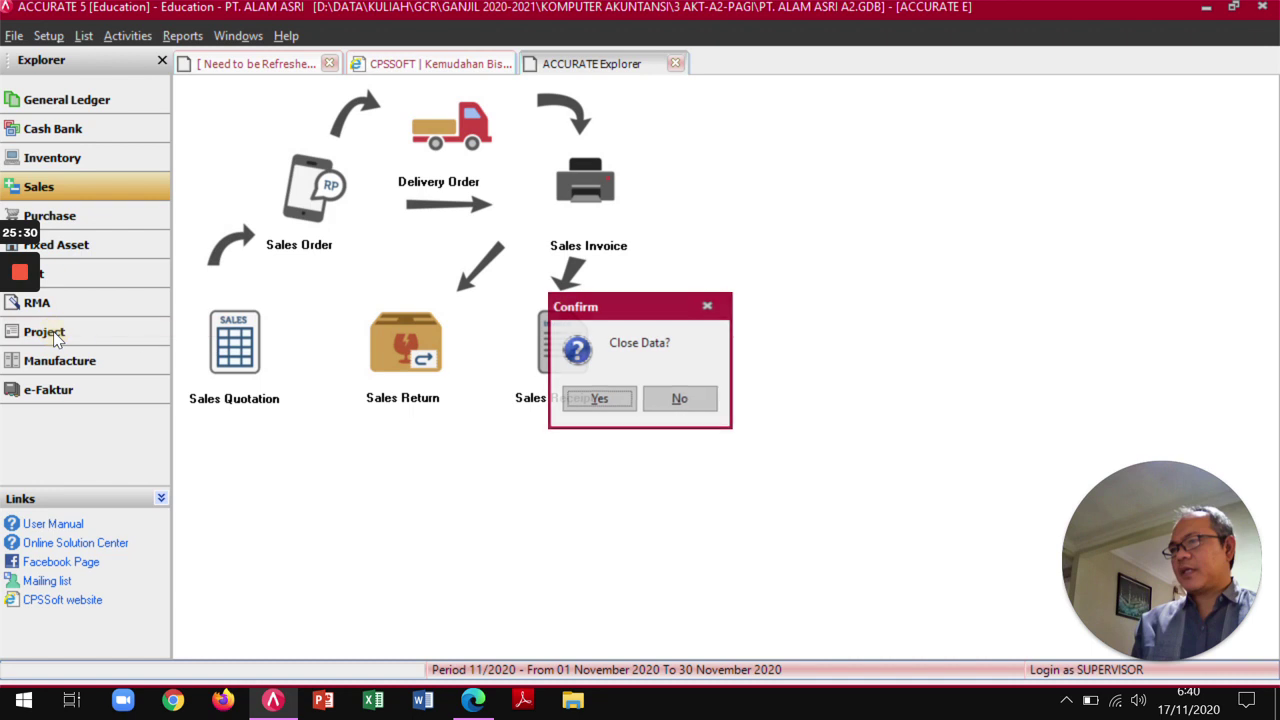
click(608, 403)
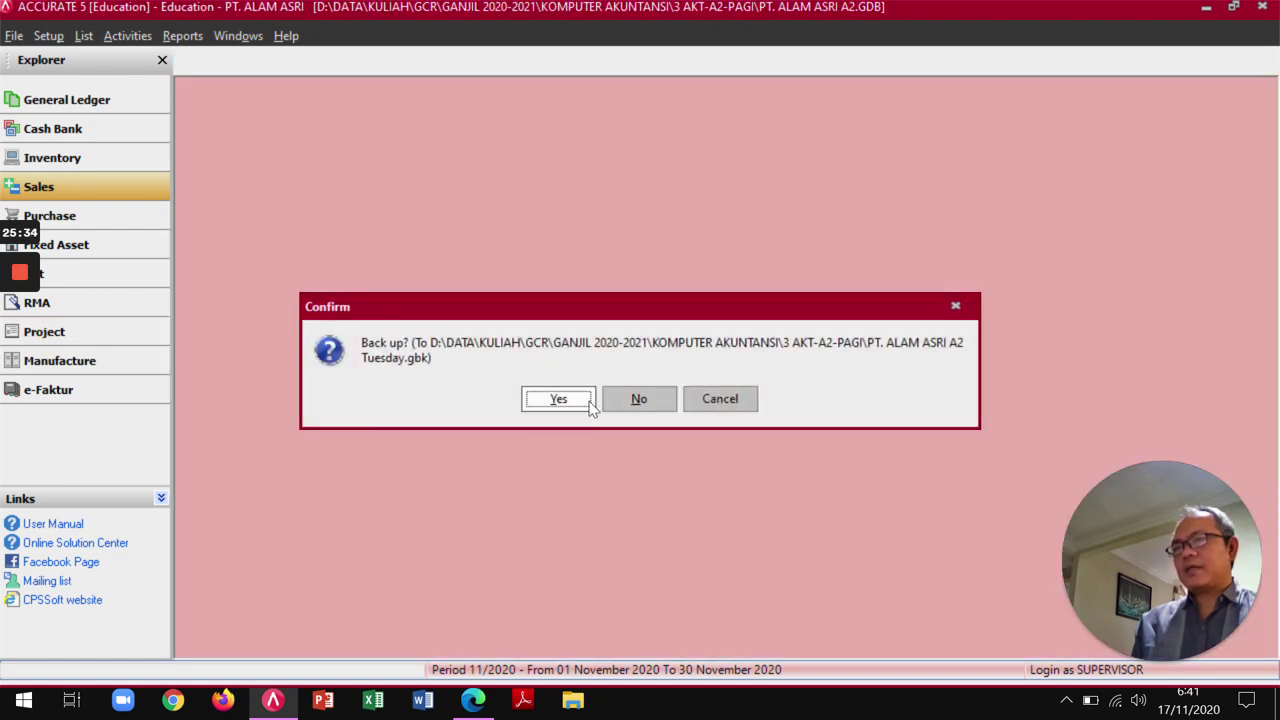
click(591, 400)
click(653, 394)
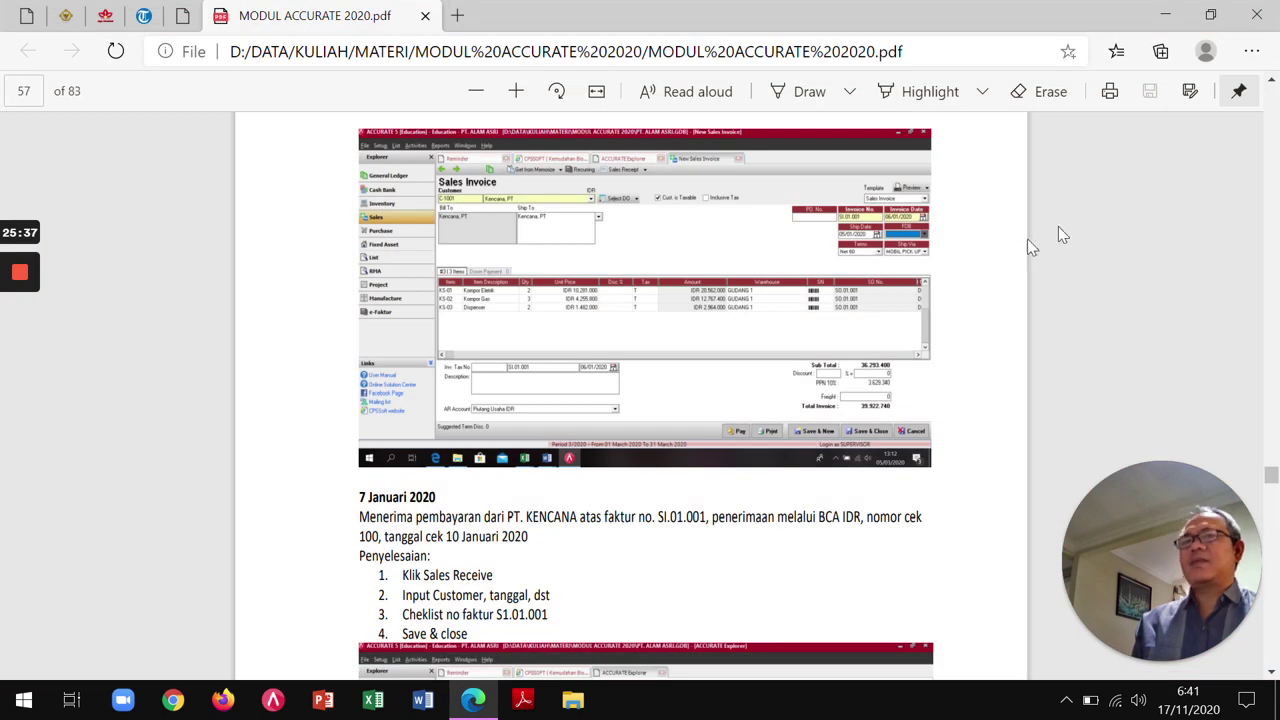
mouse_move(30, 262)
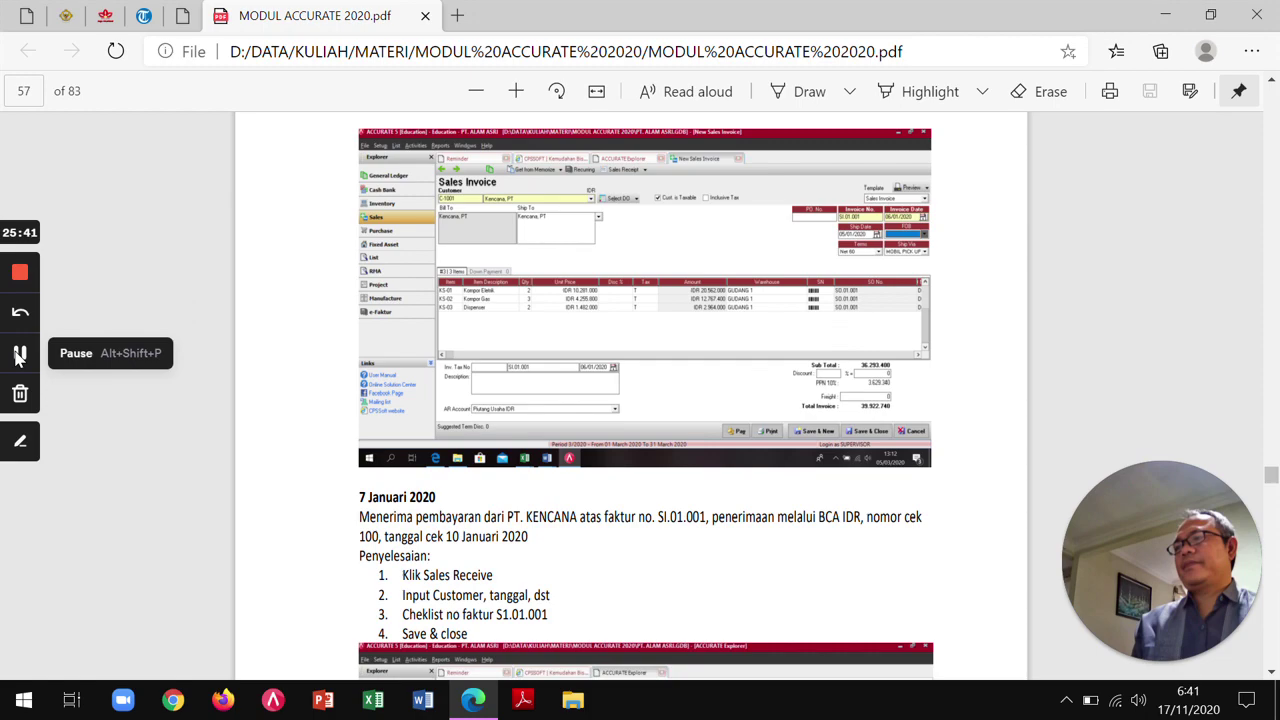